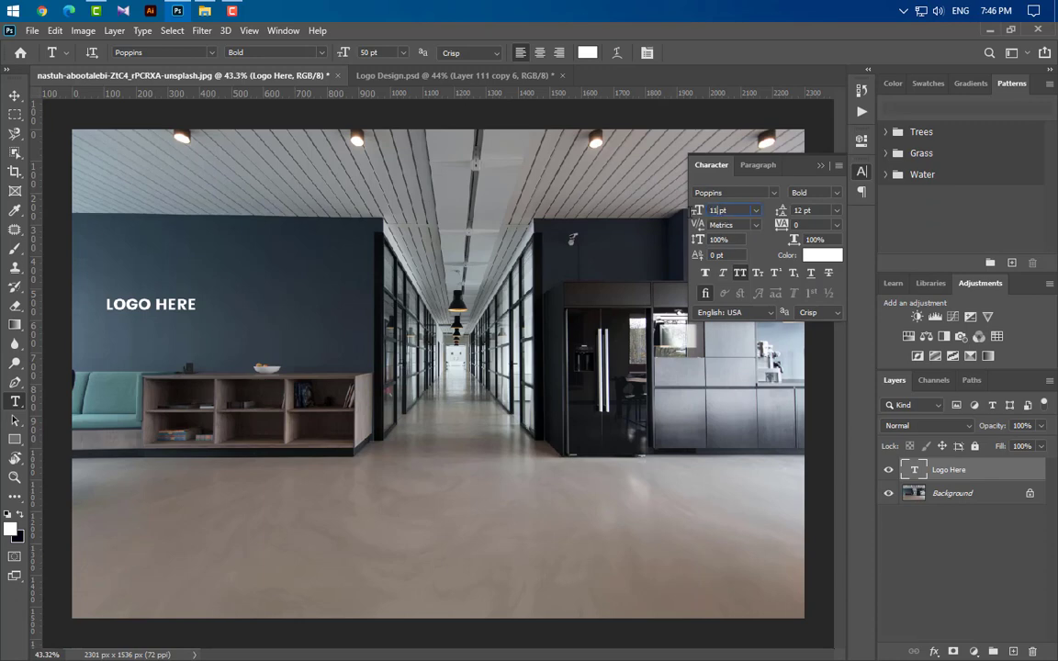
- Set the LOGO HERE text size to 110 pt in the Bold style
key(Return)
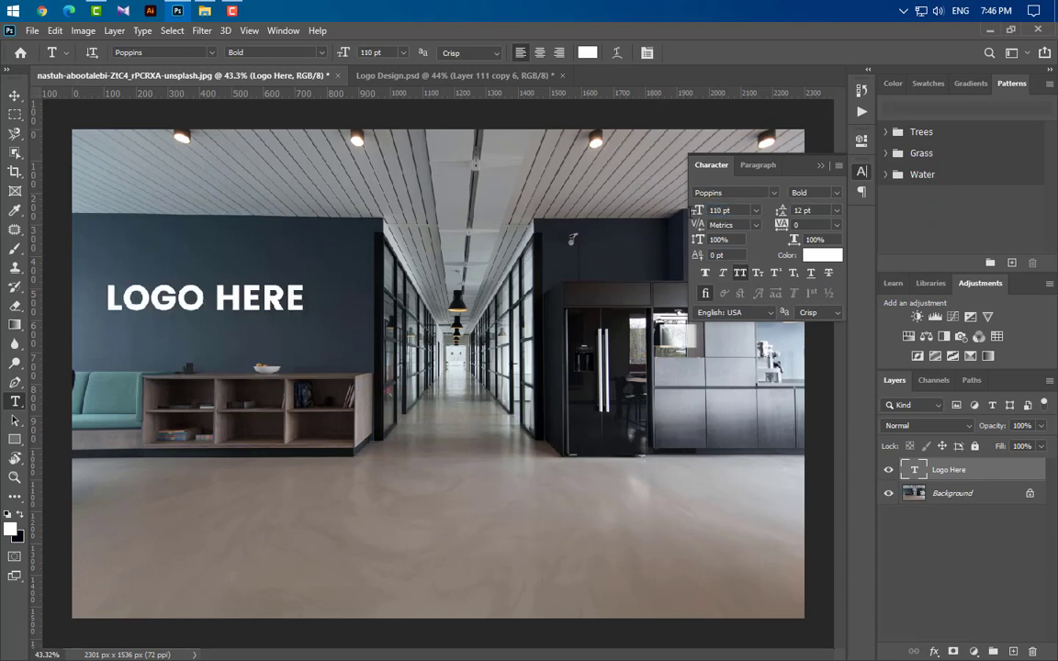
click(831, 192)
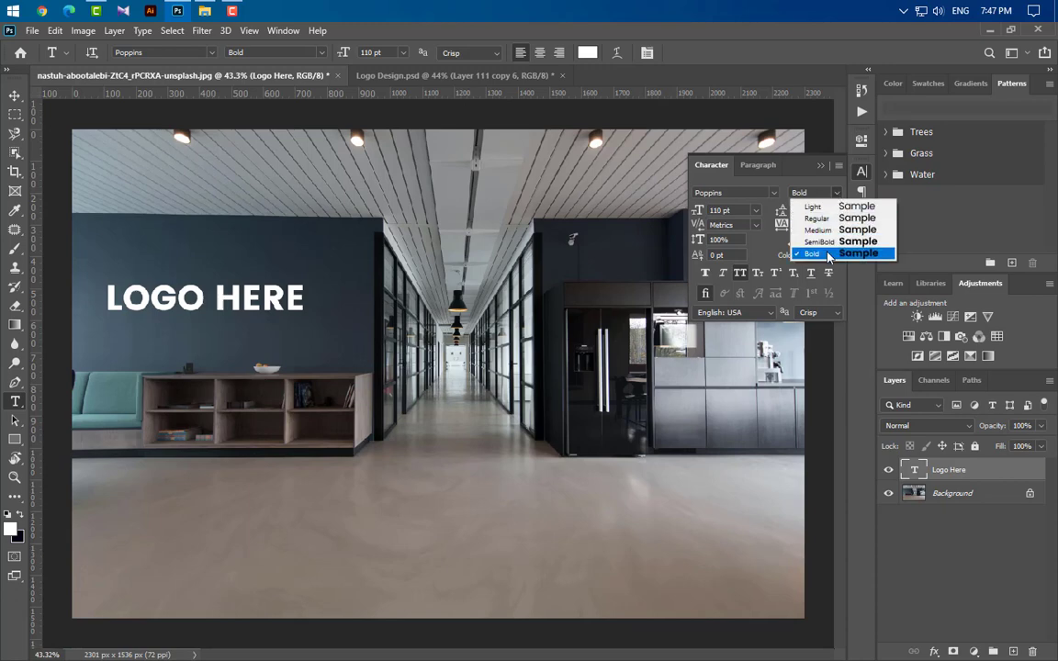
click(826, 254)
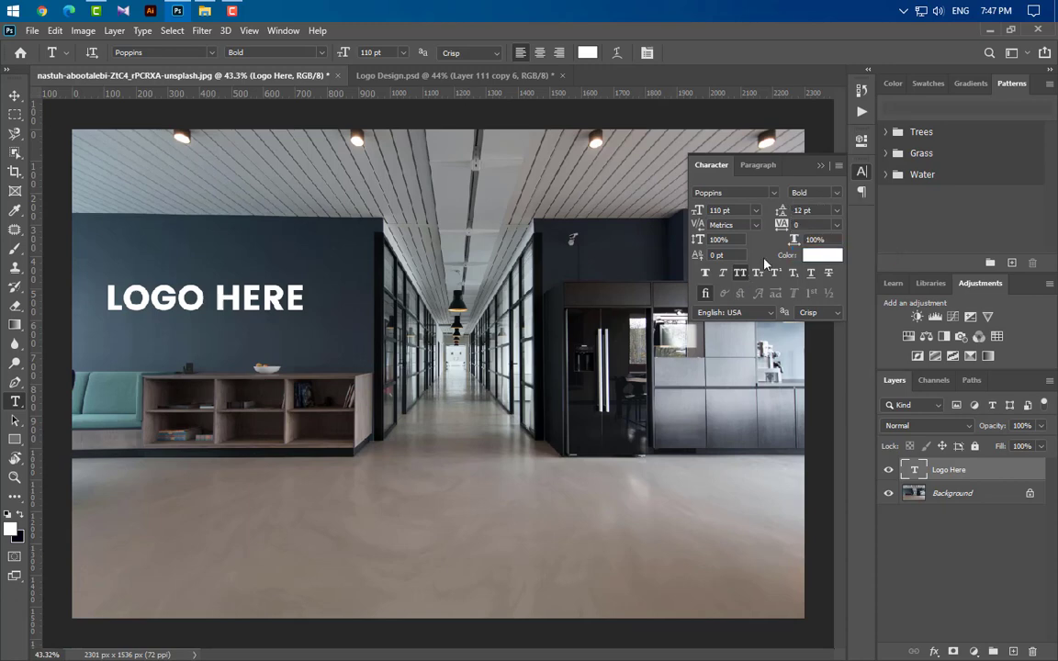
click(820, 167)
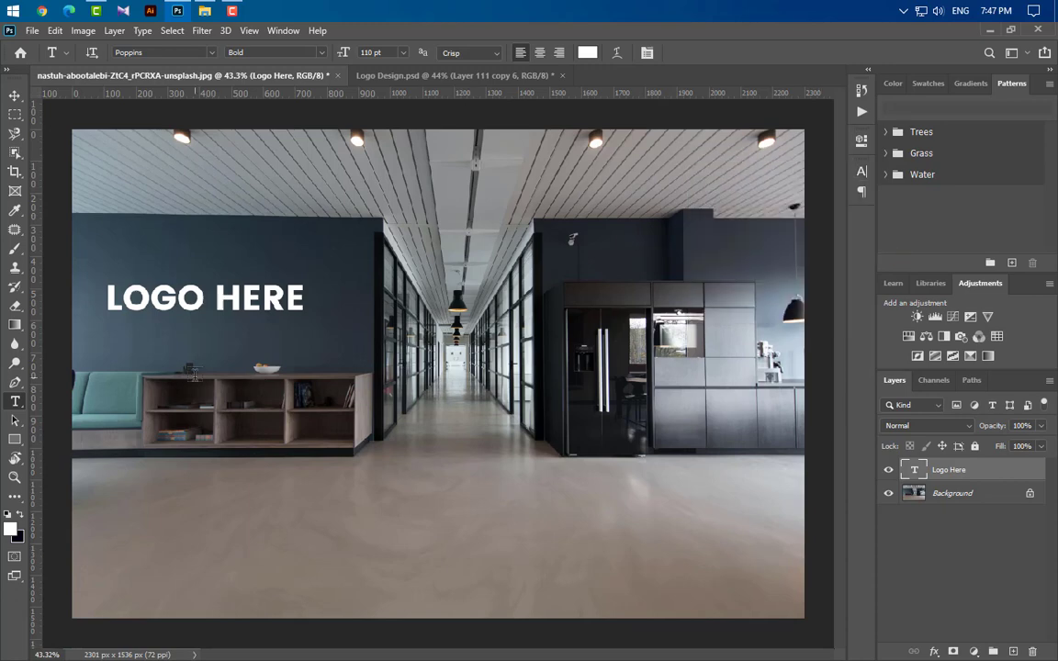
- Convert the Logo Here text layer to a smart object
scroll(64, 276, up, 5)
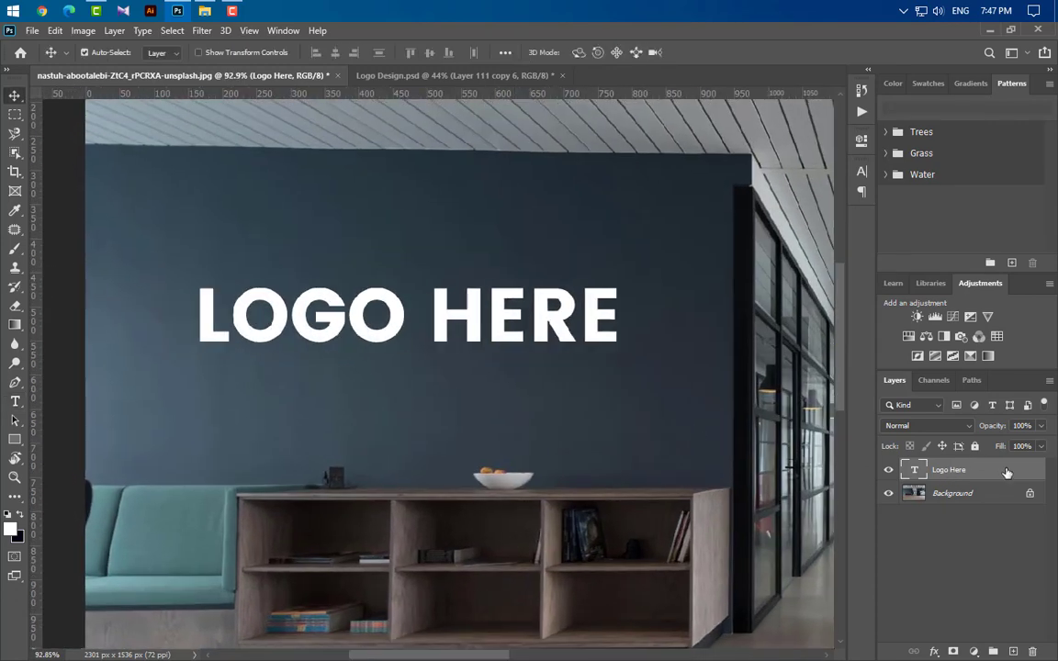
right_click(1007, 472)
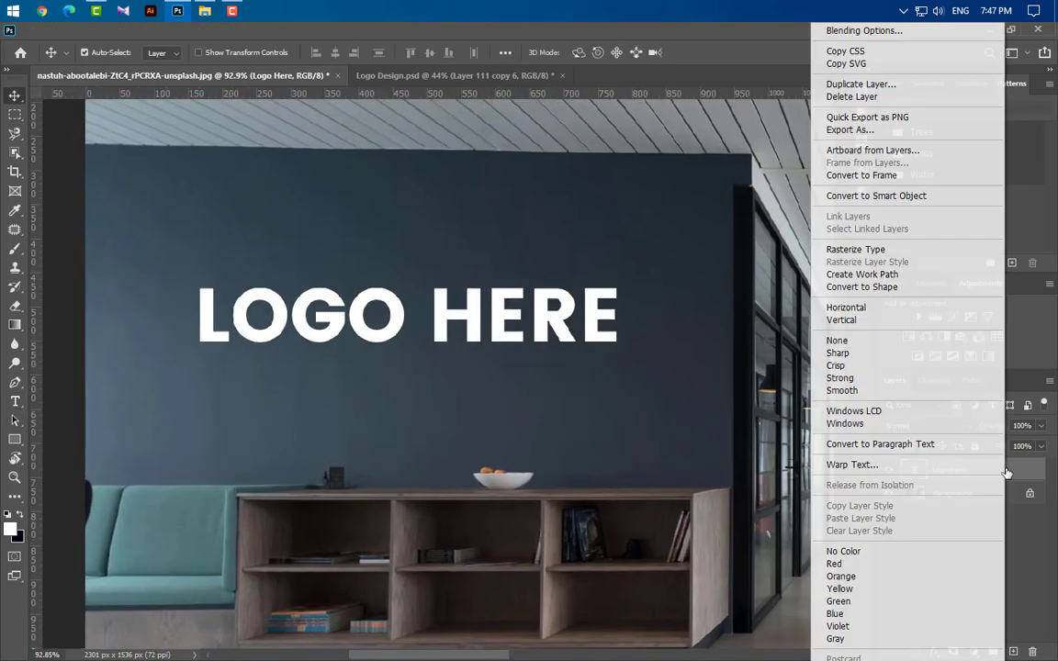
click(902, 197)
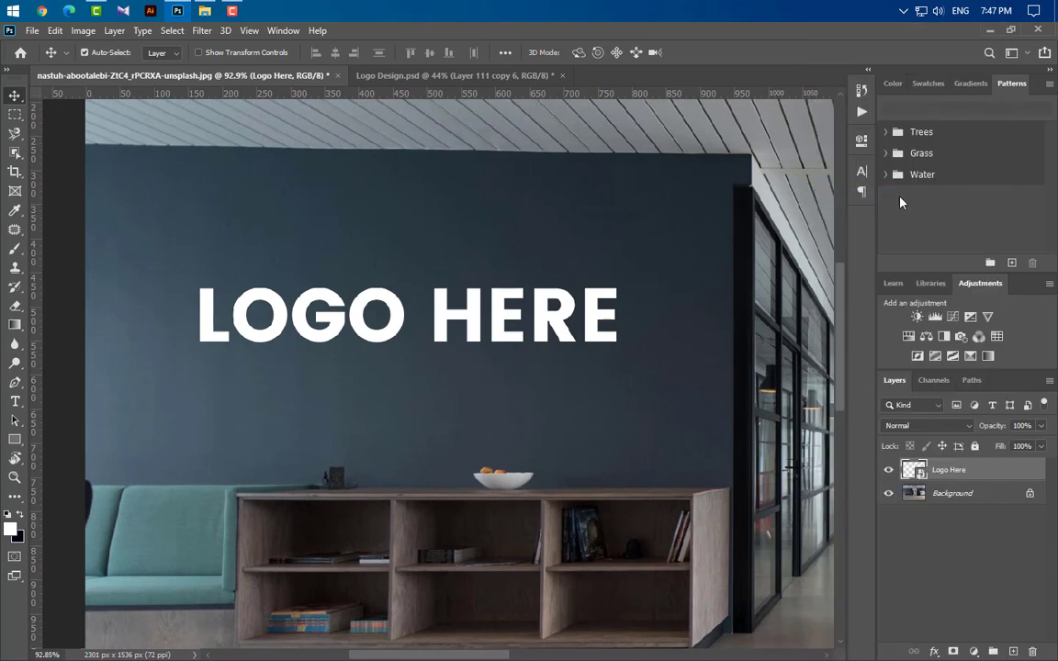
- Draw a rectangle shape about 952 × 503 px covering the dark wall above the sofa and shelf
click(13, 439)
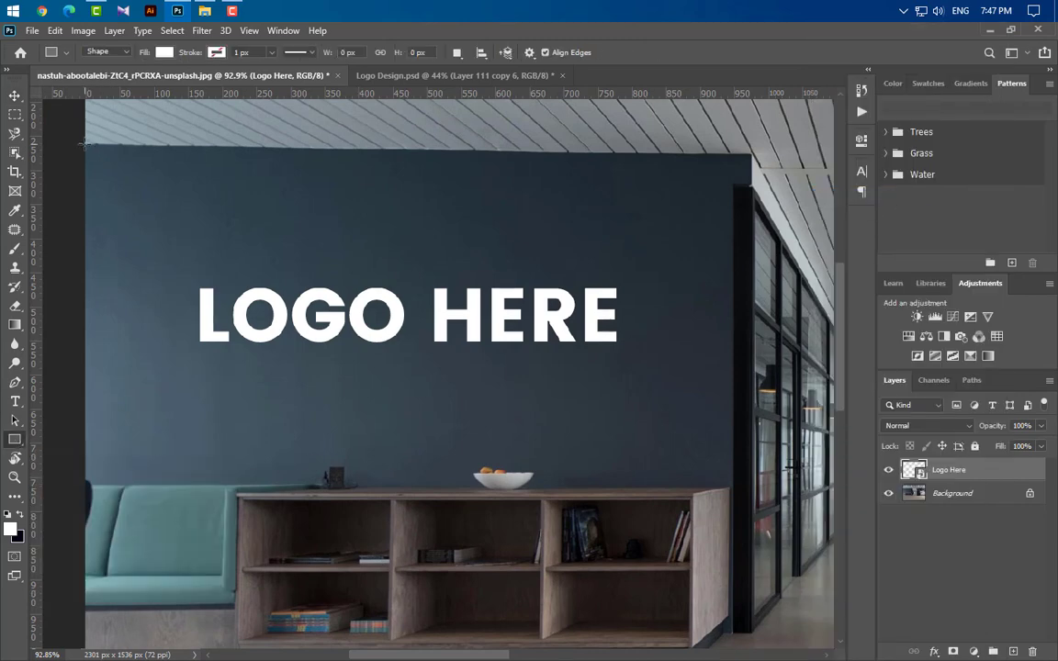
drag(85, 144, 734, 486)
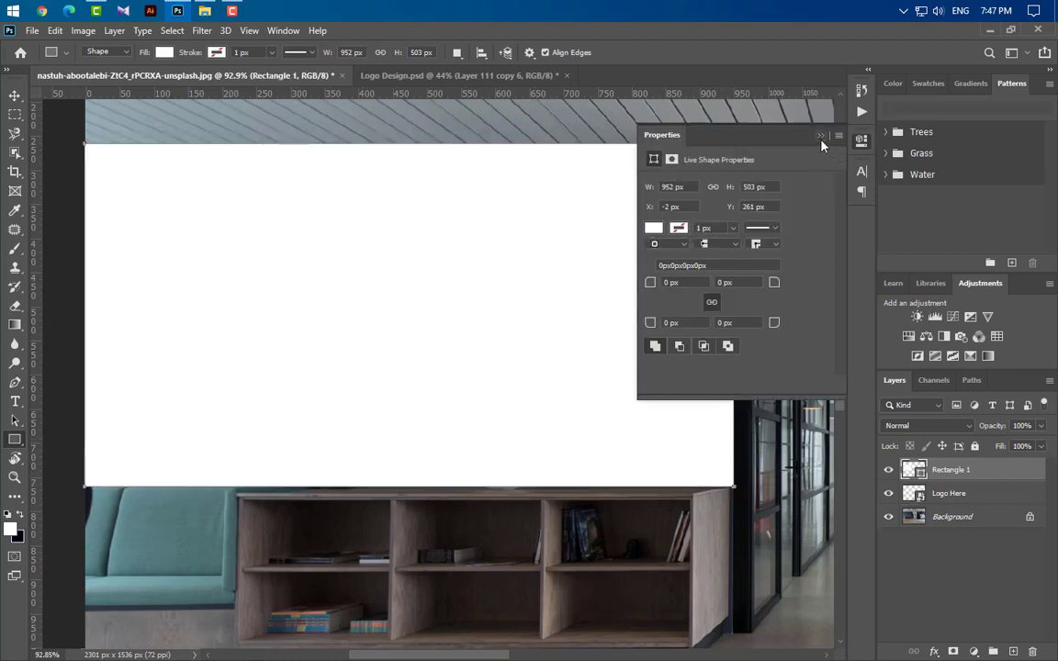
click(821, 138)
- Fill the rectangle with magenta ff00ff and reduce its layer opacity to about 51%
double_click(915, 470)
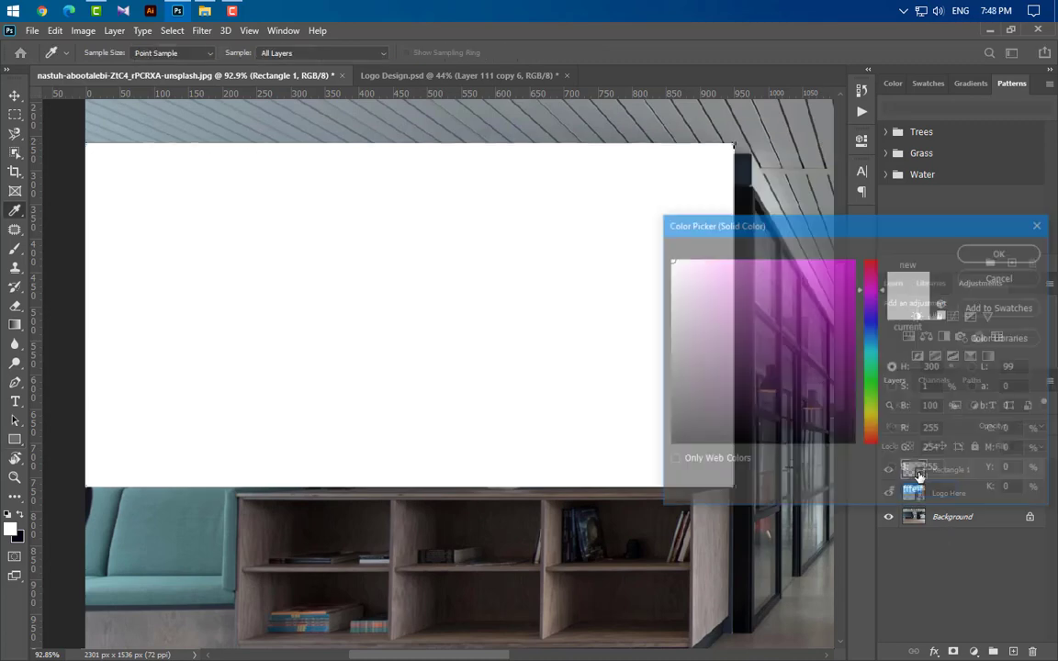
text(ff00ff)
click(1011, 257)
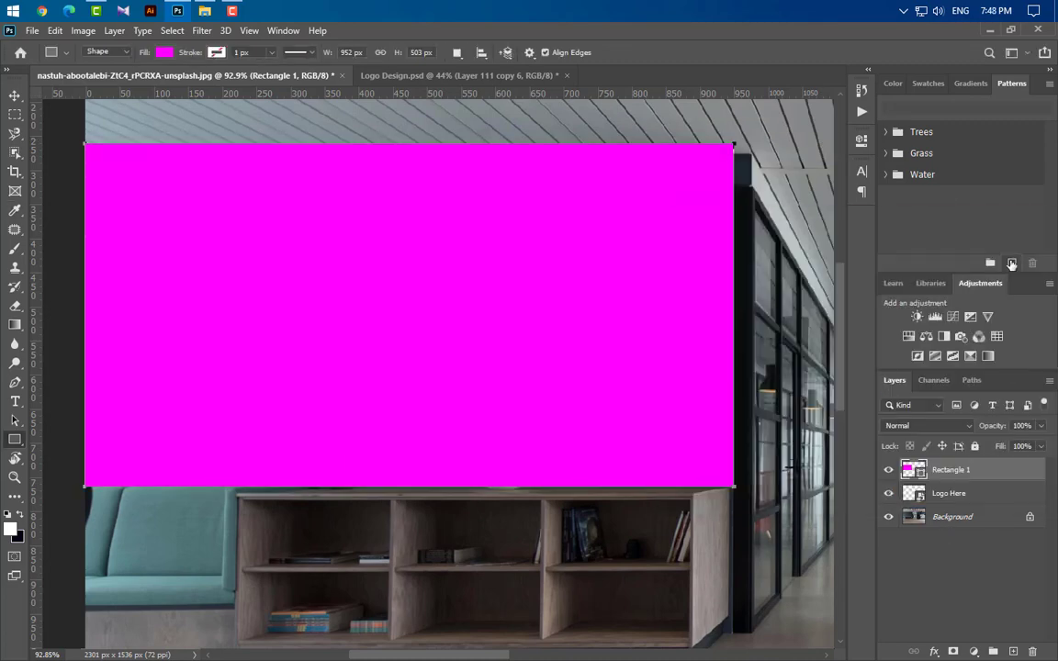
click(1041, 427)
click(1010, 448)
- Center the Logo Here layer horizontally and vertically within a selection of the rectangle, then deselect
key(ctrl)
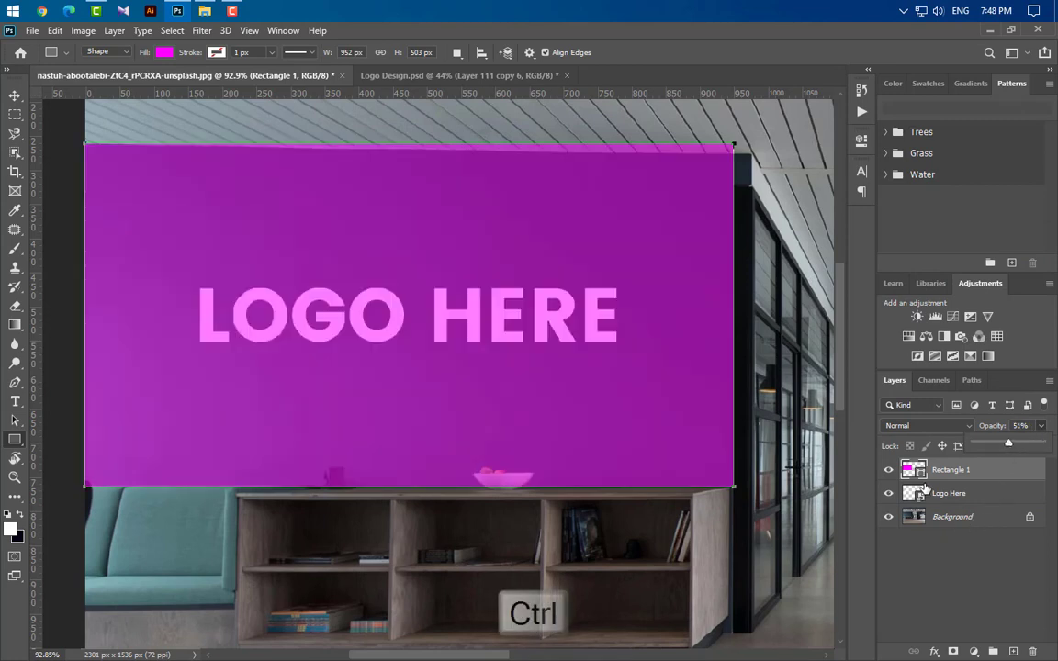
click(946, 496)
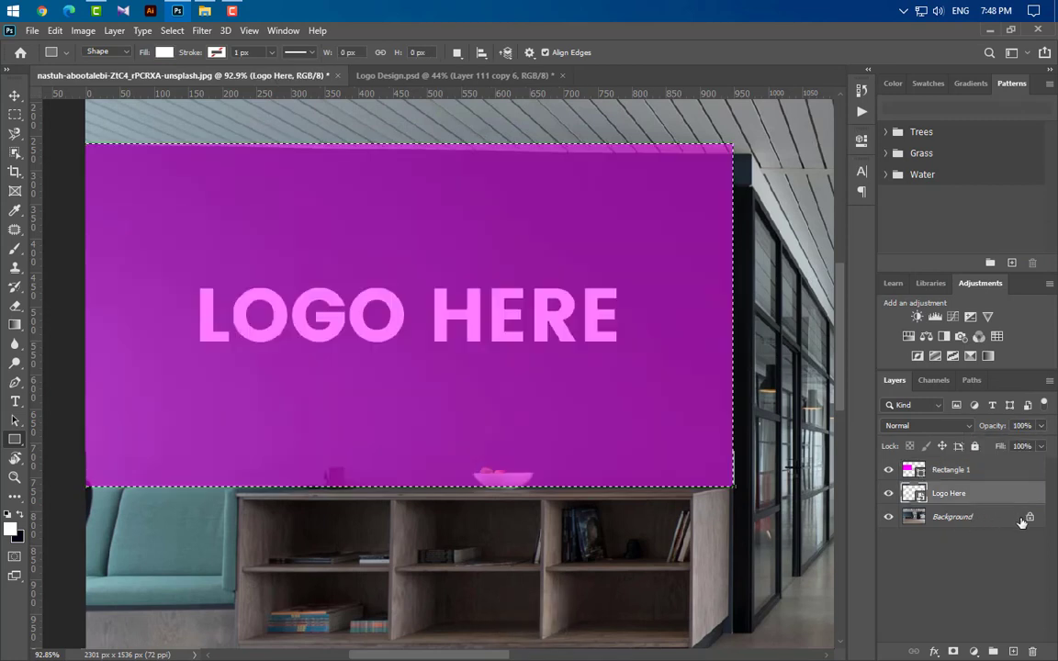
click(15, 96)
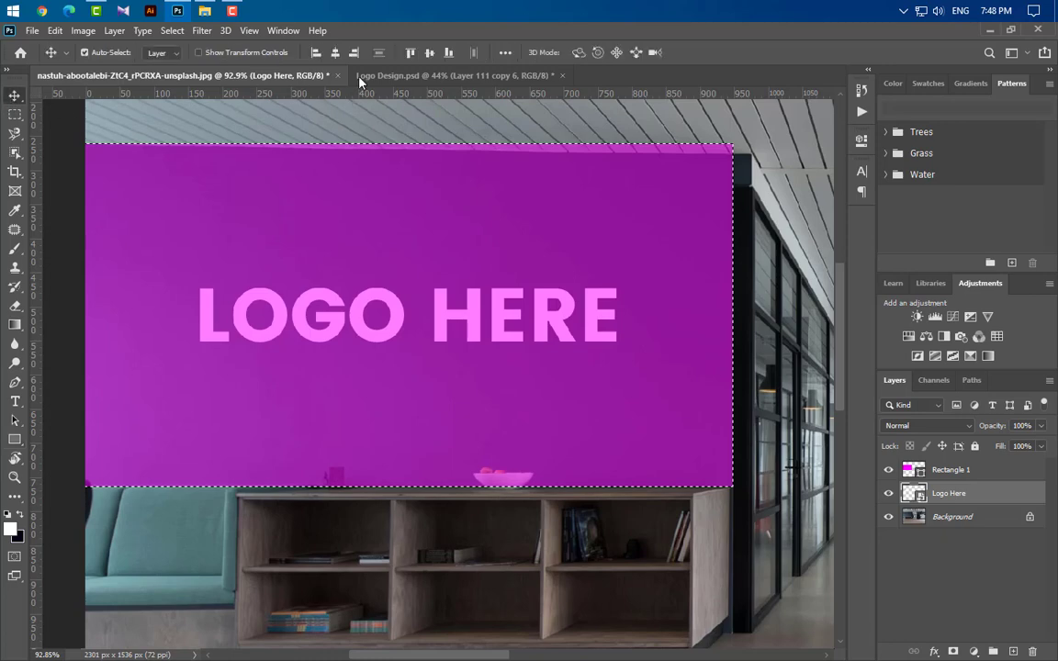
click(337, 54)
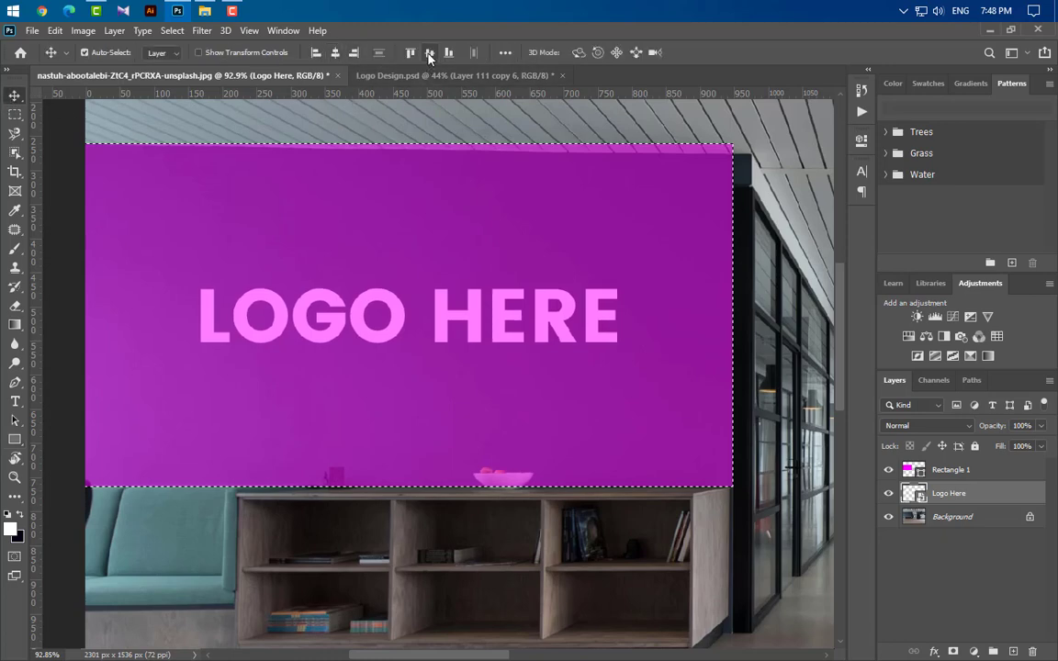
key(ctrl+d)
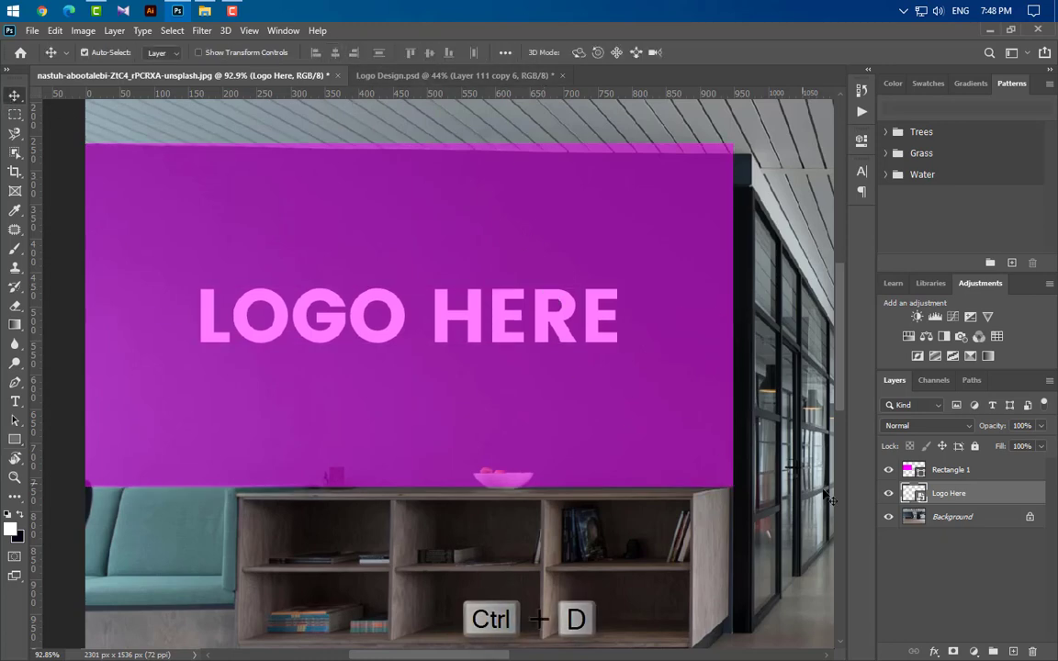
- Group the Rectangle 1 and Logo Here layers
shift+click(960, 469)
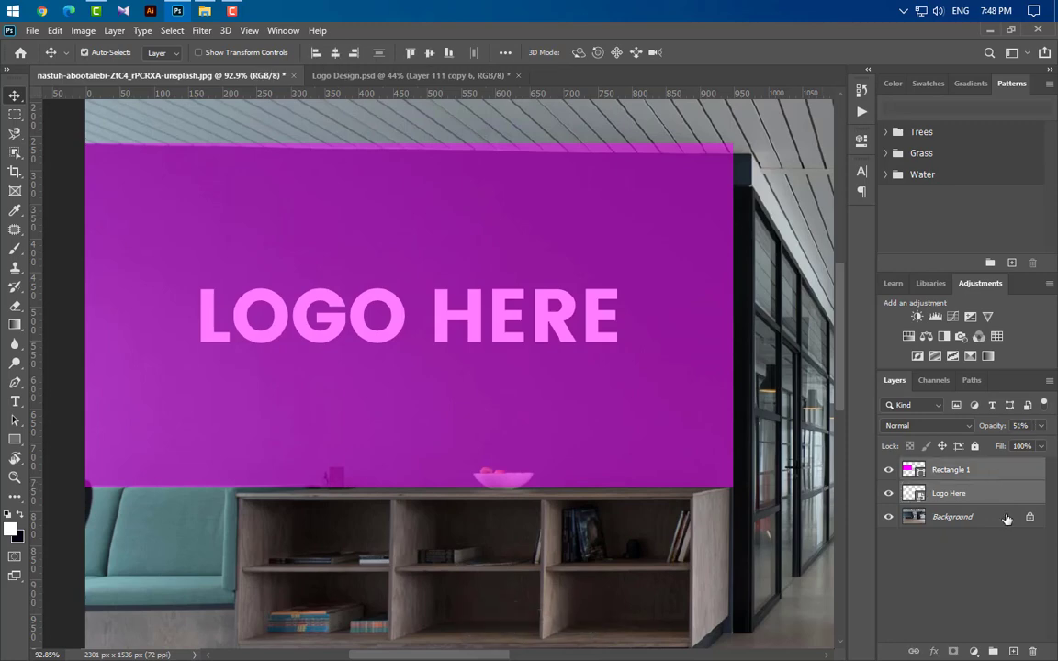
click(993, 651)
- Distort the group by lowering its top-right corner to the wall's upper edge, along a vertical guide at the rectangle's right side
key(ctrl+t)
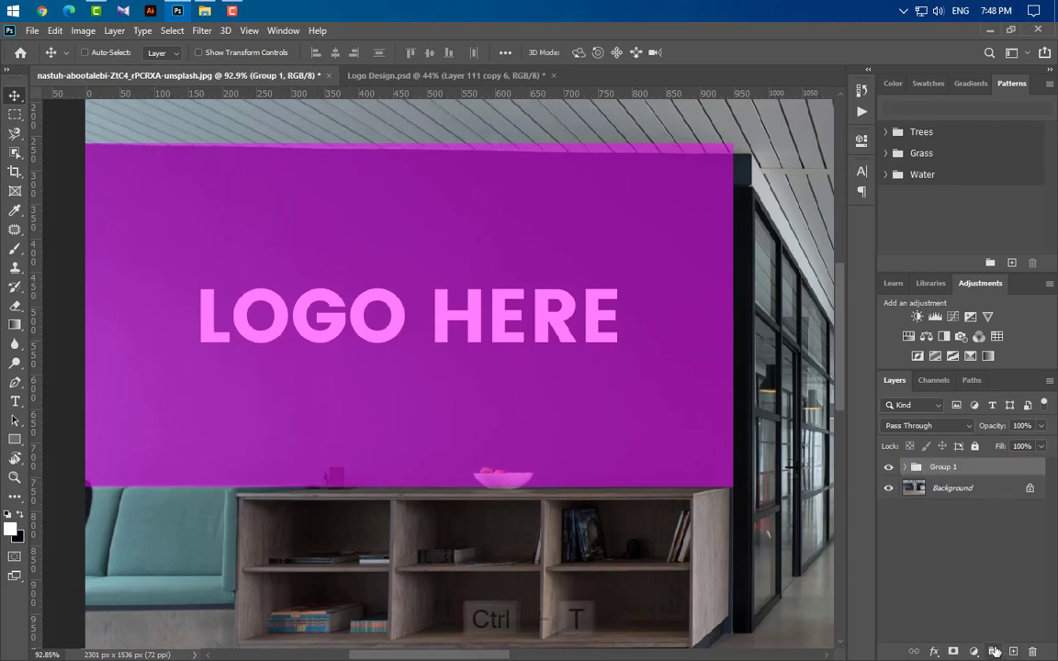
right_click(681, 255)
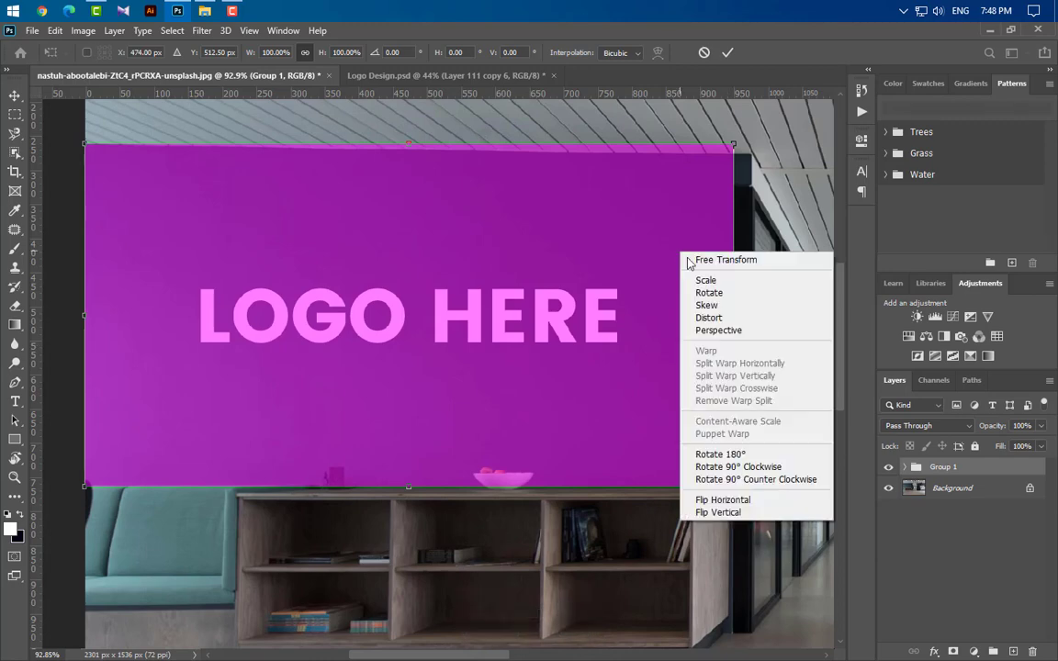
click(709, 318)
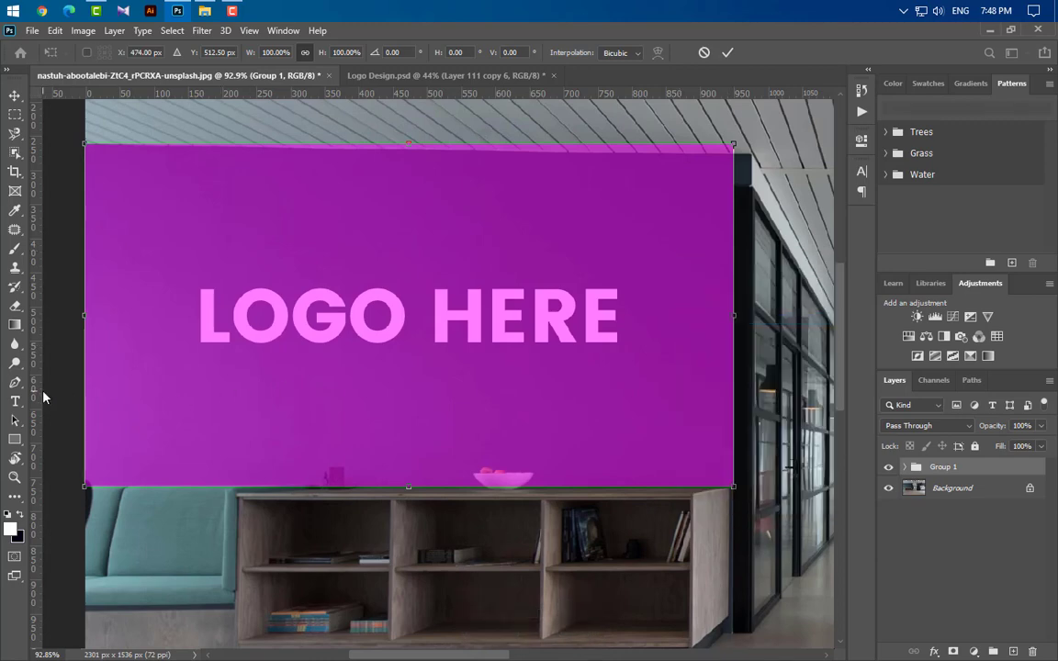
drag(37, 395, 733, 389)
scroll(740, 151, up, 10)
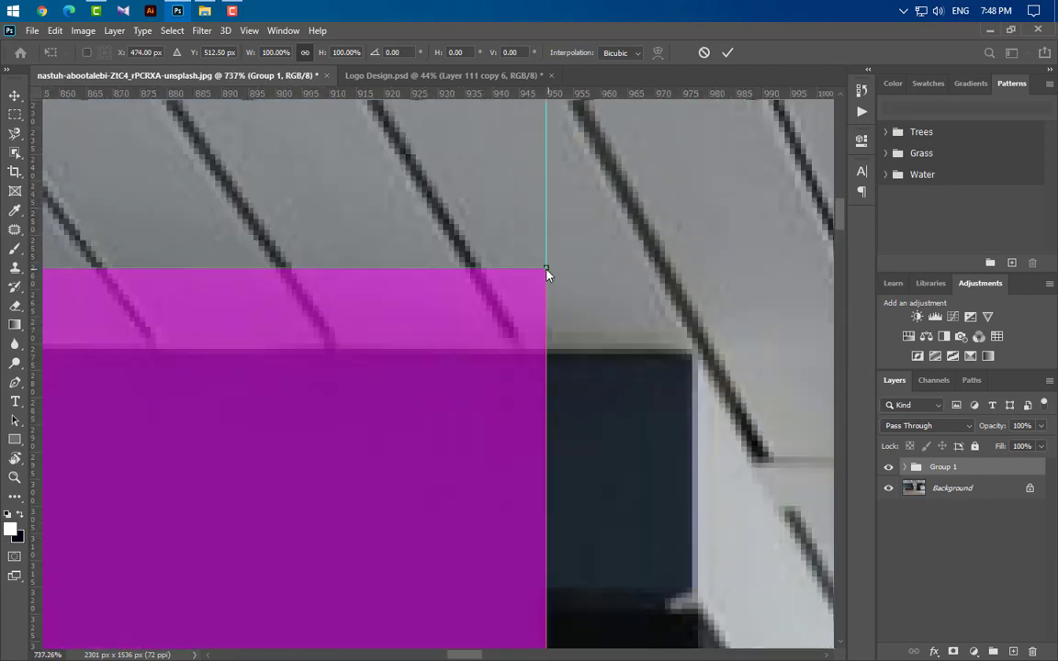
drag(546, 273, 548, 354)
- Pull the group's bottom-left corner slightly down over the sofa's top edge and apply the distortion
scroll(613, 436, down, 5)
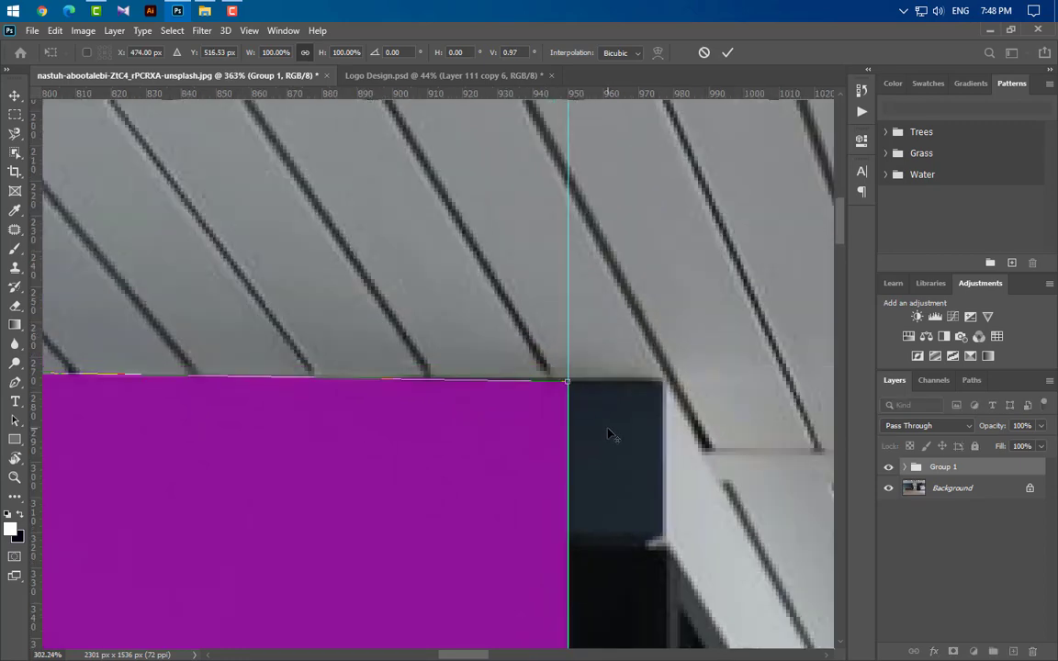
scroll(608, 431, down, 10)
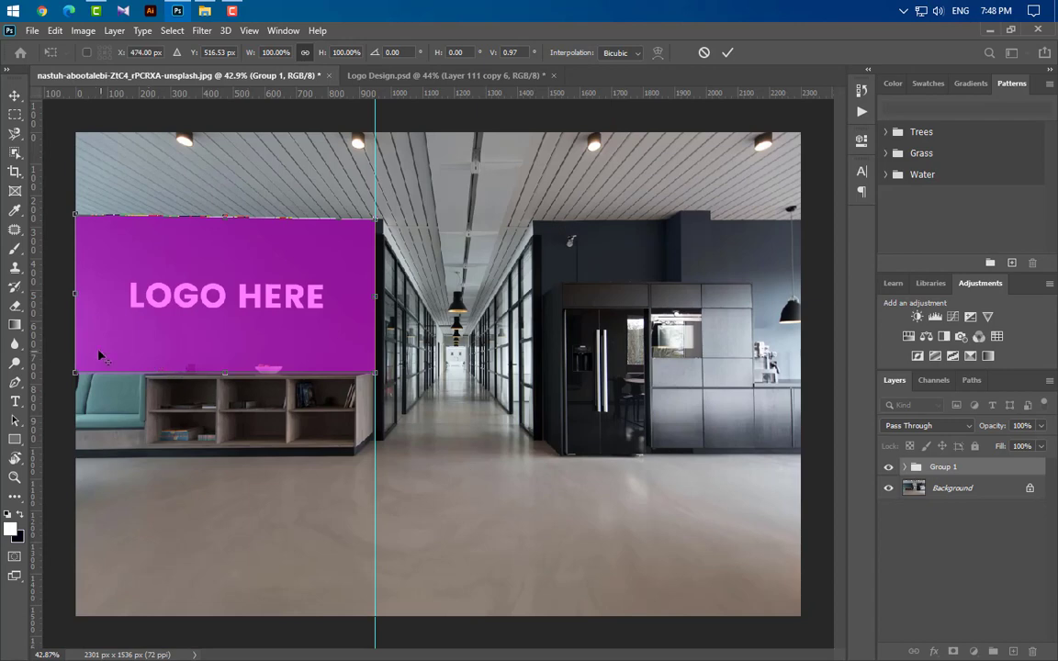
scroll(99, 357, up, 8)
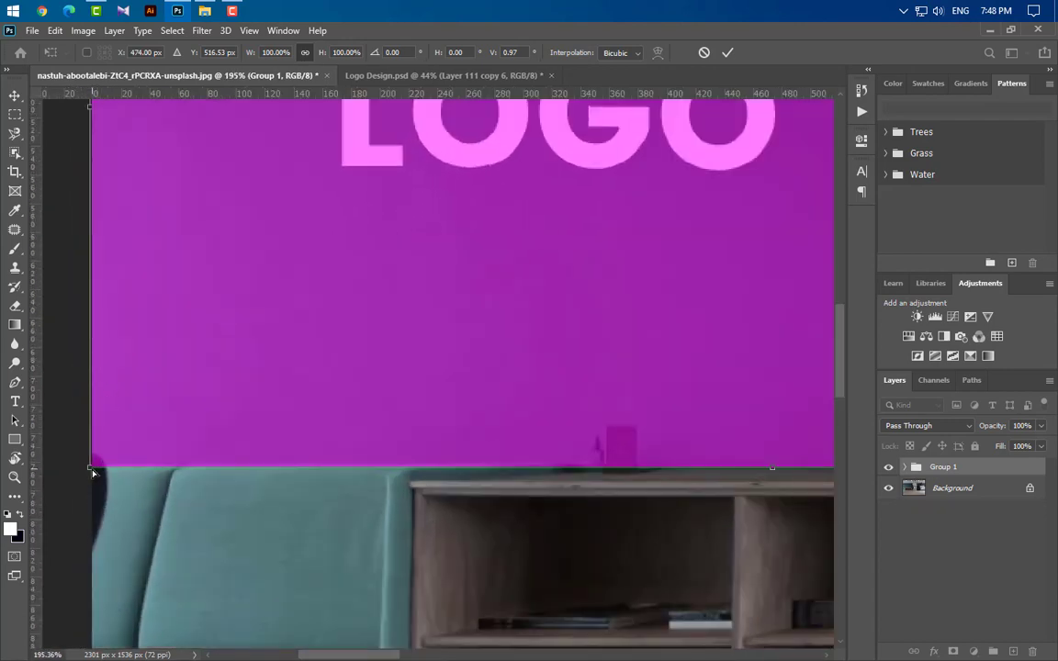
drag(91, 471, 90, 480)
scroll(282, 521, down, 6)
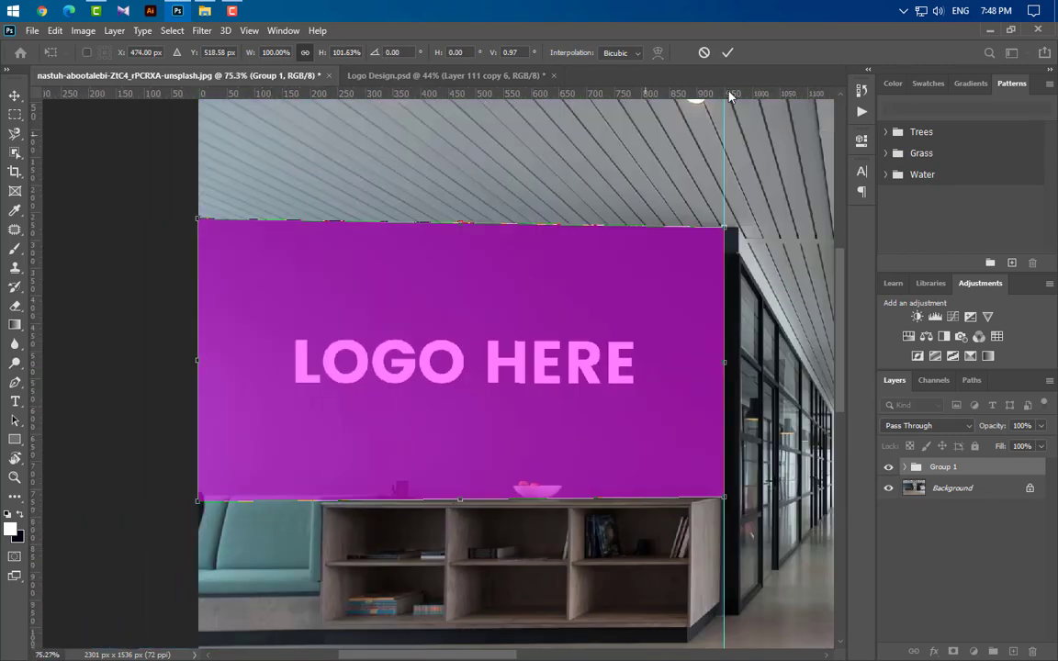
click(728, 53)
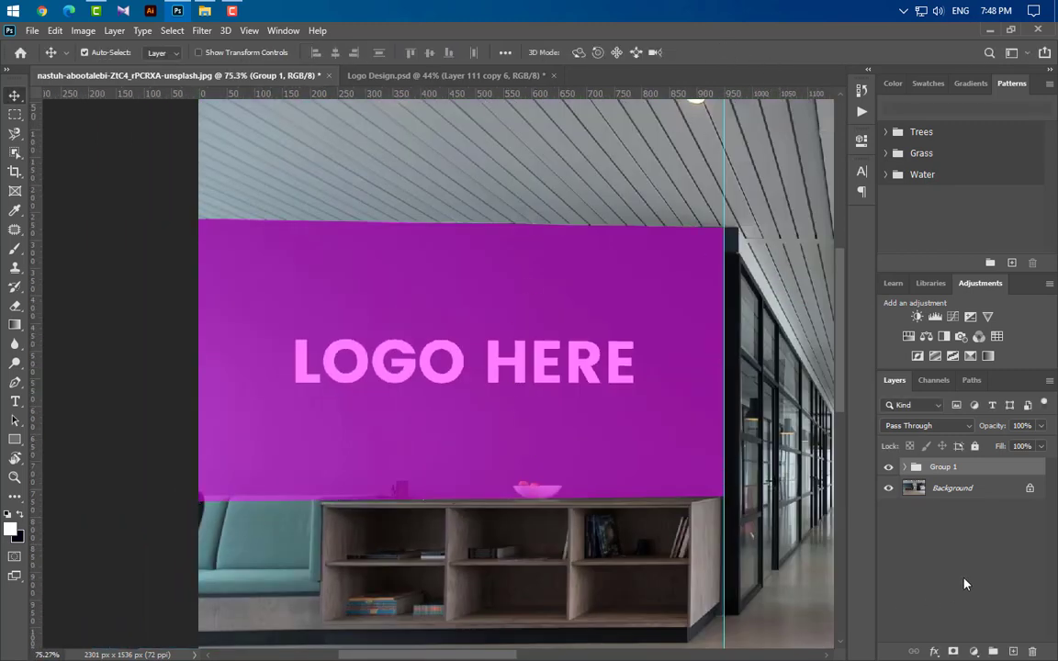
- Delete the Rectangle 1 layer from inside Group 1
click(907, 470)
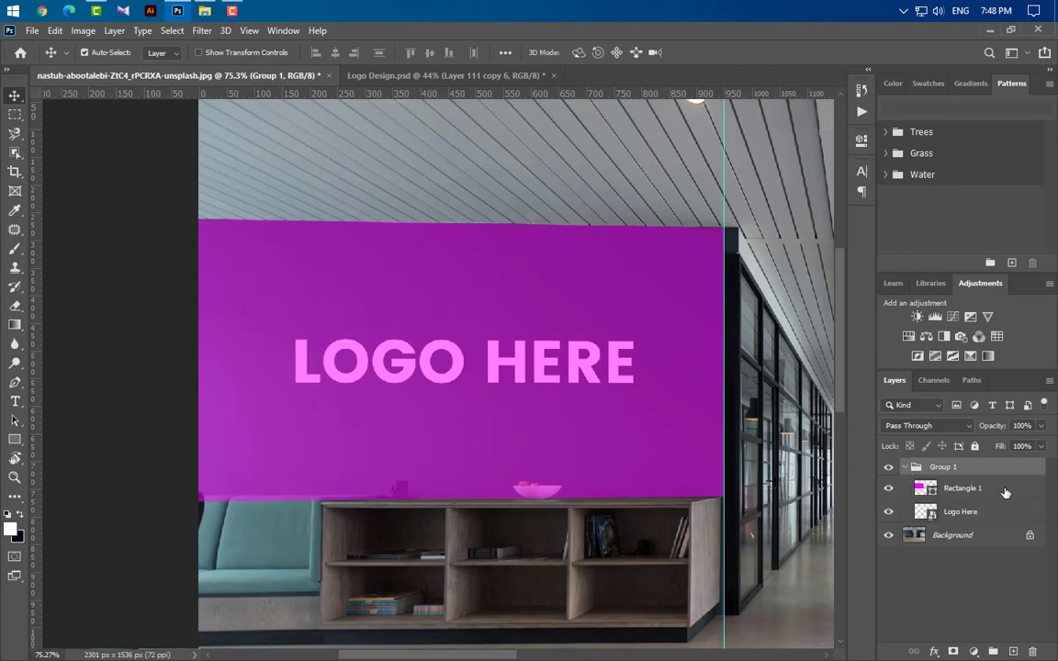
click(938, 488)
drag(1018, 494, 1032, 651)
- Remove Group 1 while keeping its Logo Here layer, and discard the vertical guide
click(975, 473)
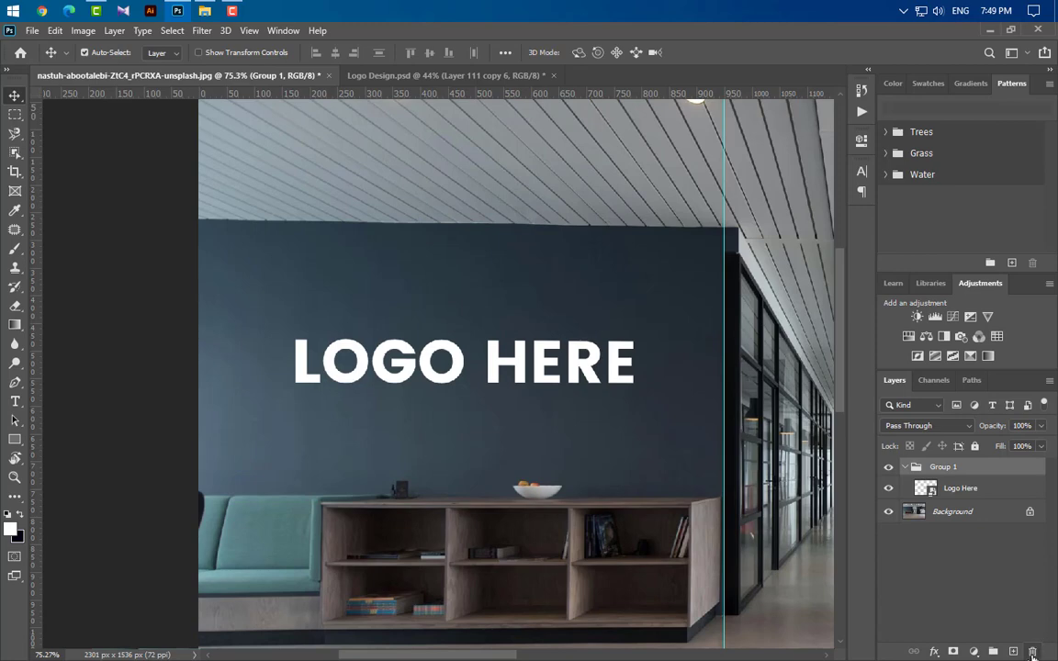
key(Delete)
click(582, 271)
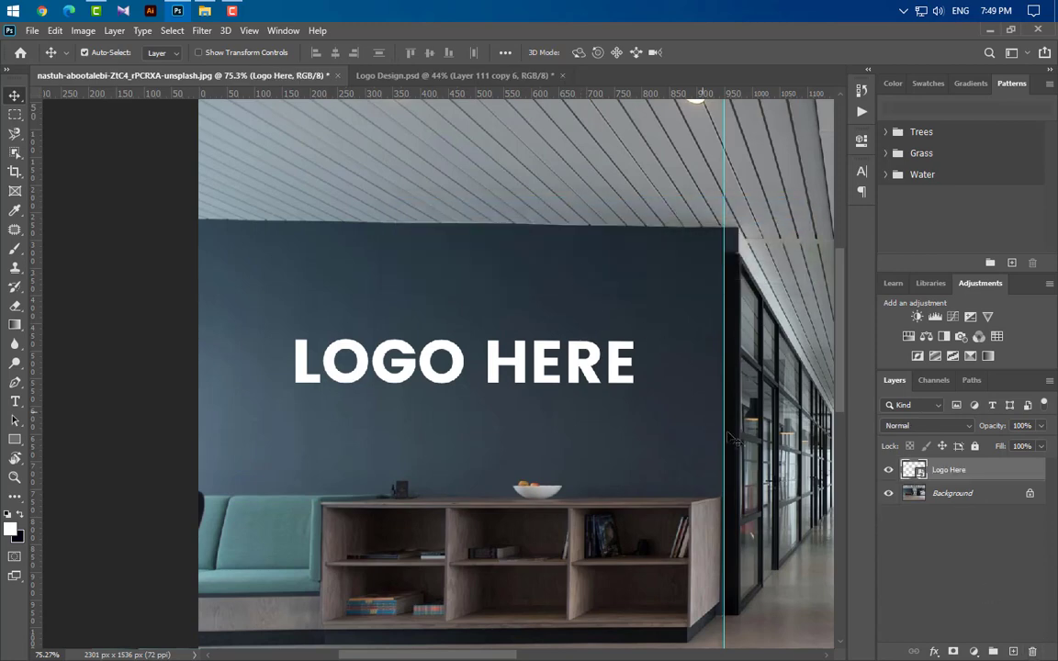
drag(725, 408, 37, 413)
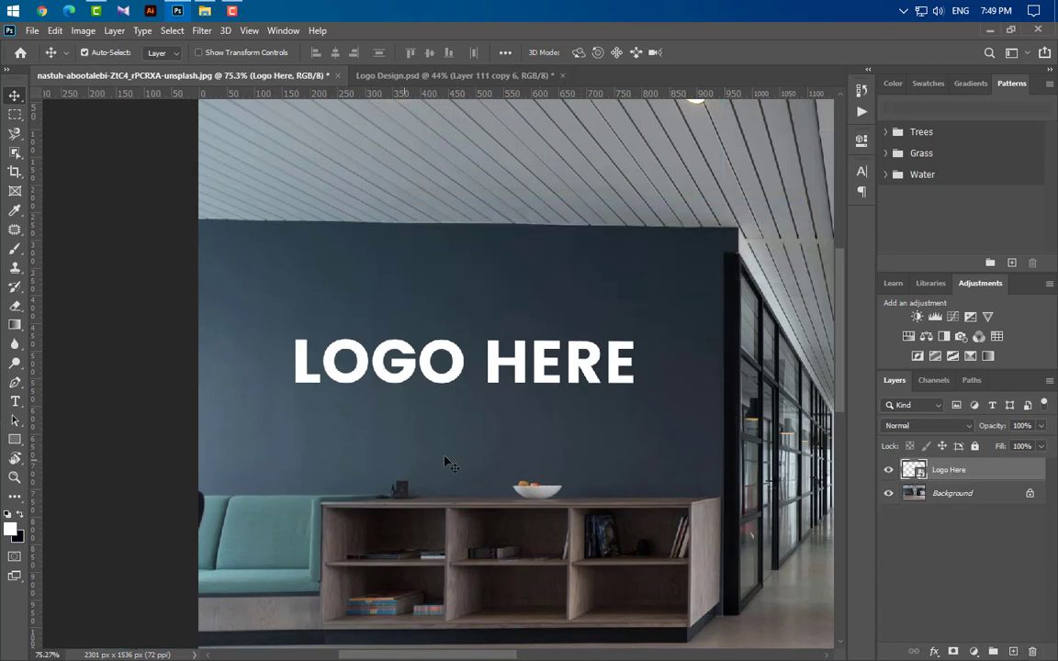
- Add a Color Overlay in black 000000 at 100% opacity to the Logo Here layer
double_click(1032, 474)
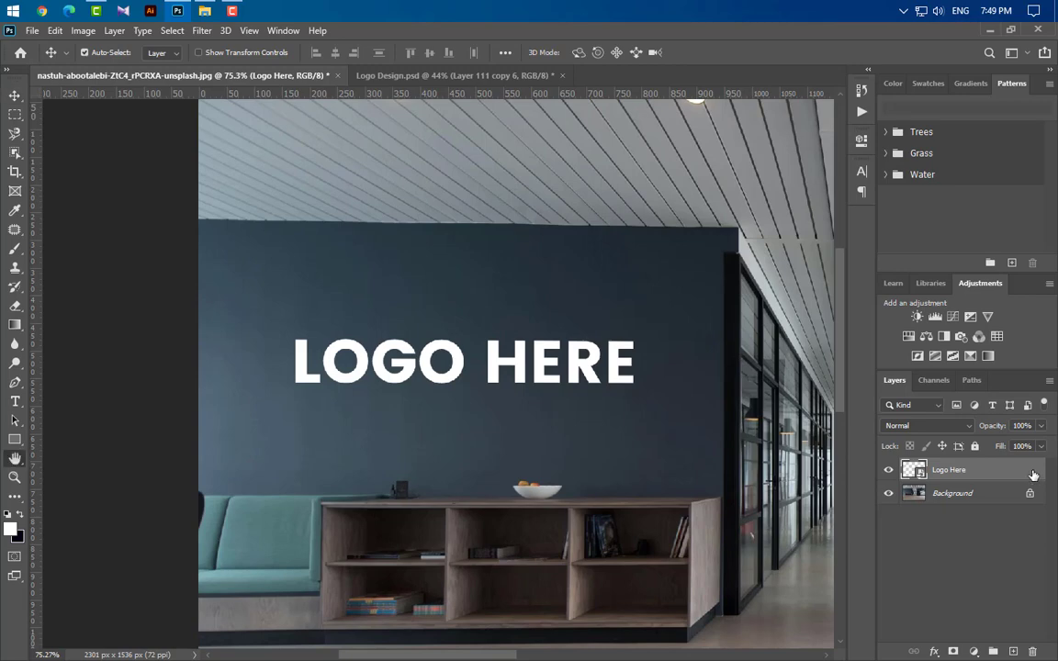
click(556, 322)
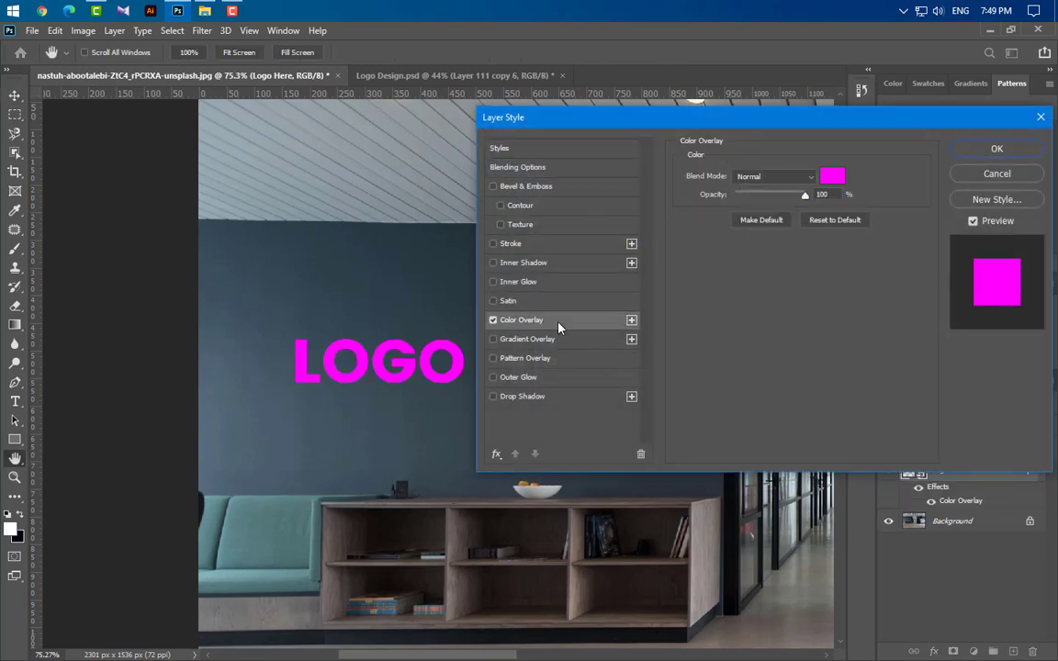
click(832, 176)
drag(826, 442, 566, 494)
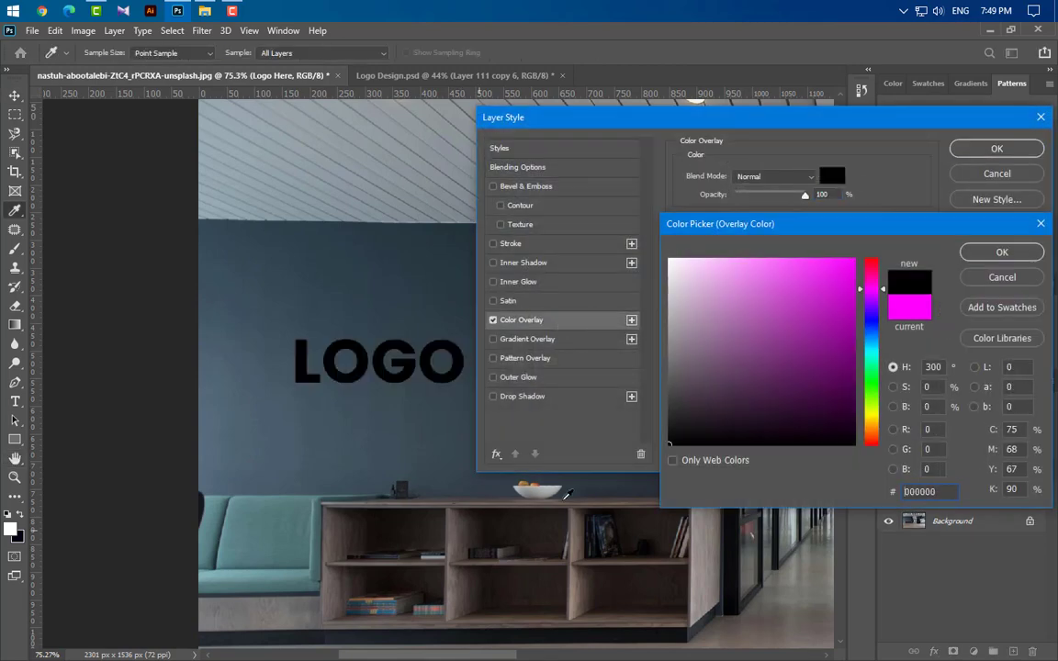
click(1002, 253)
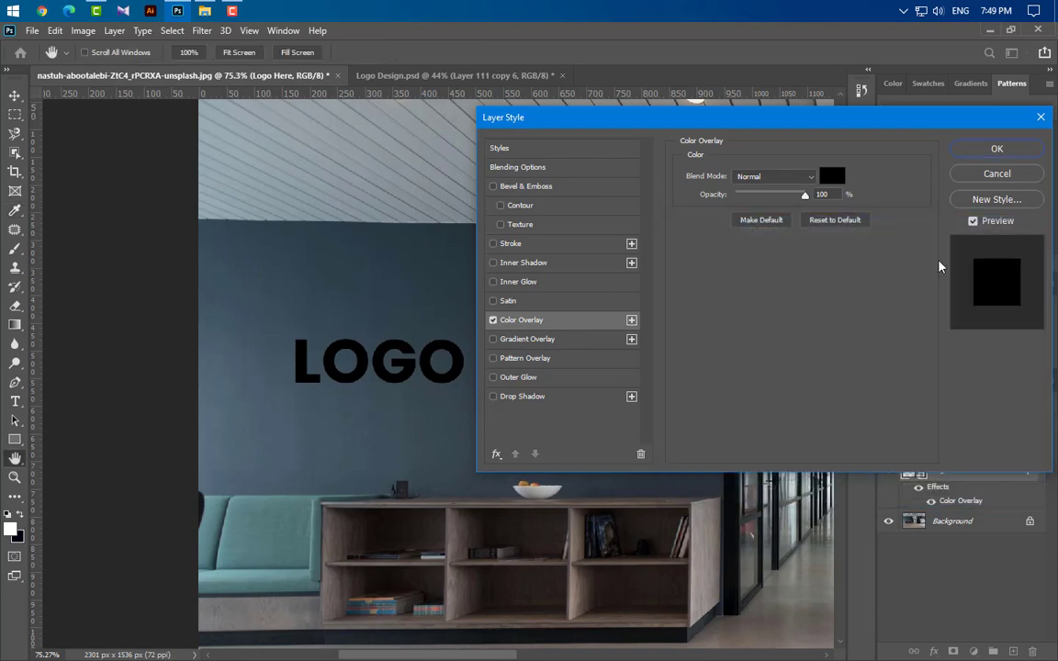
click(995, 148)
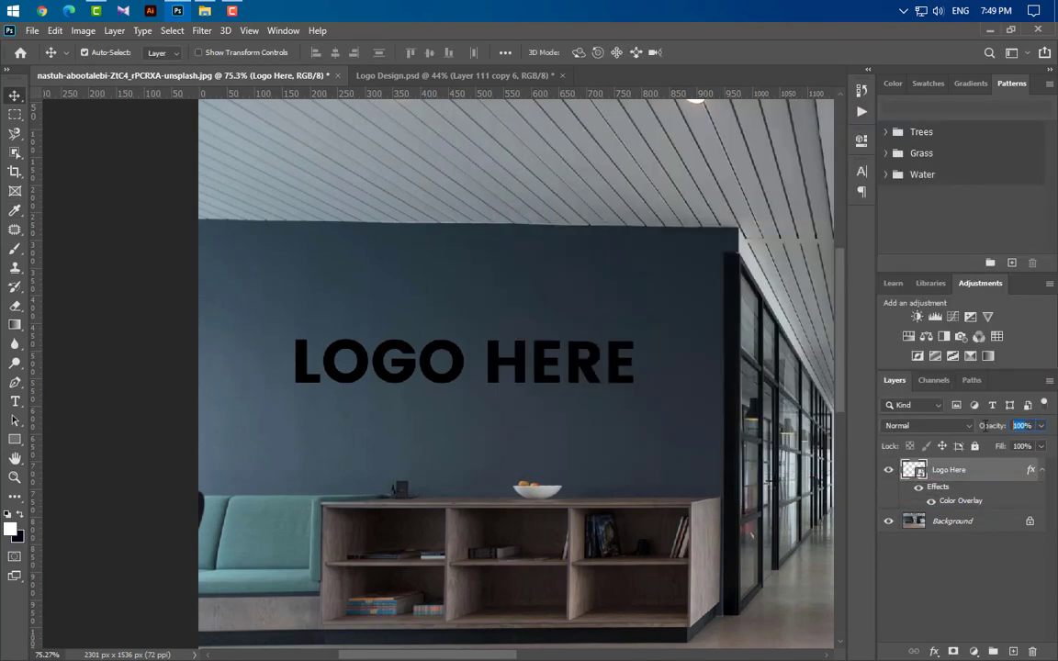
- Set the Logo Here layer's opacity to 30% and apply a Gaussian Blur with a 20-pixel radius
text(30)
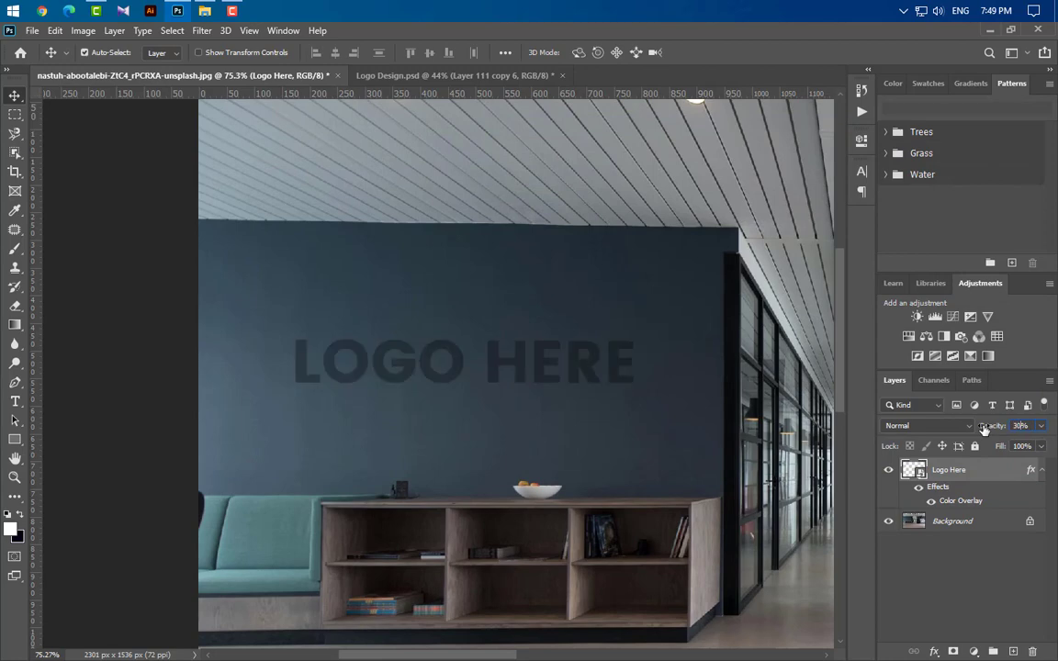
key(Return)
click(201, 30)
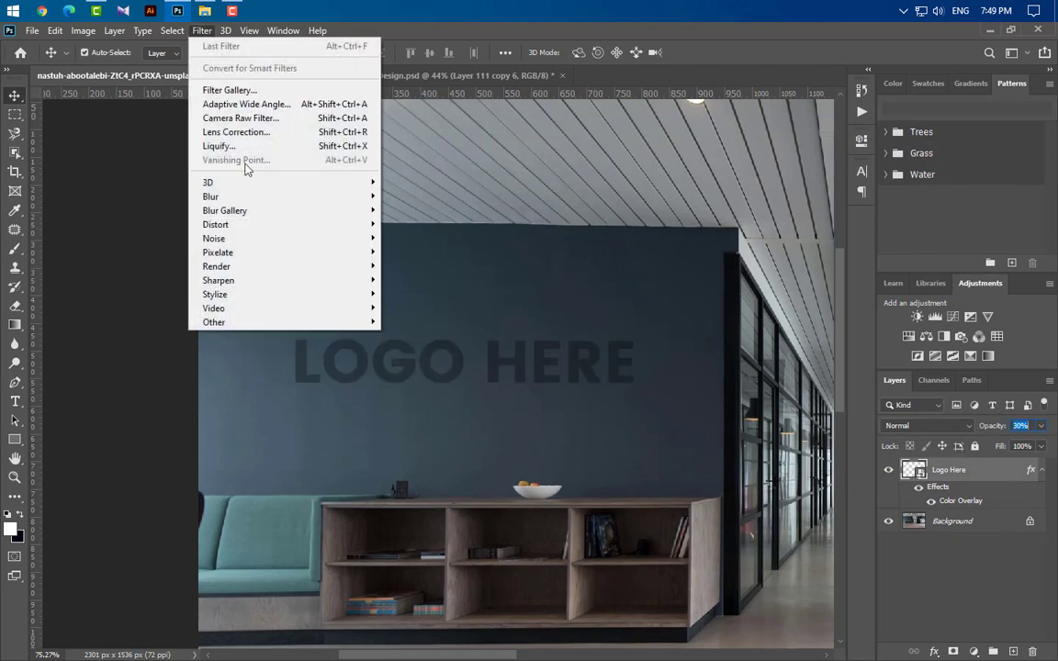
mouse_move(288, 198)
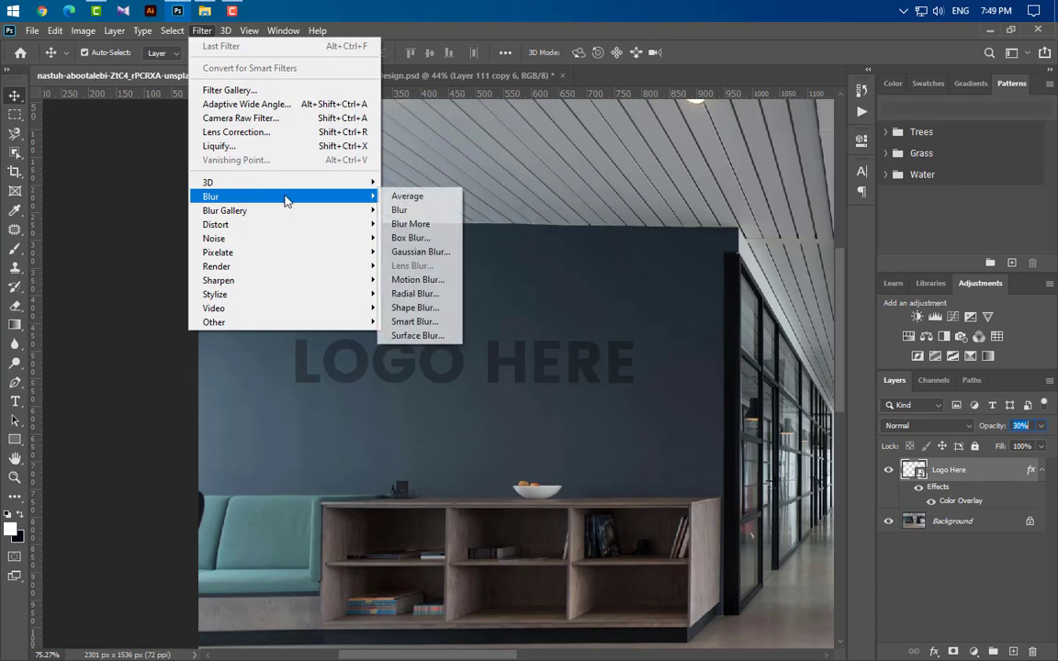
click(418, 251)
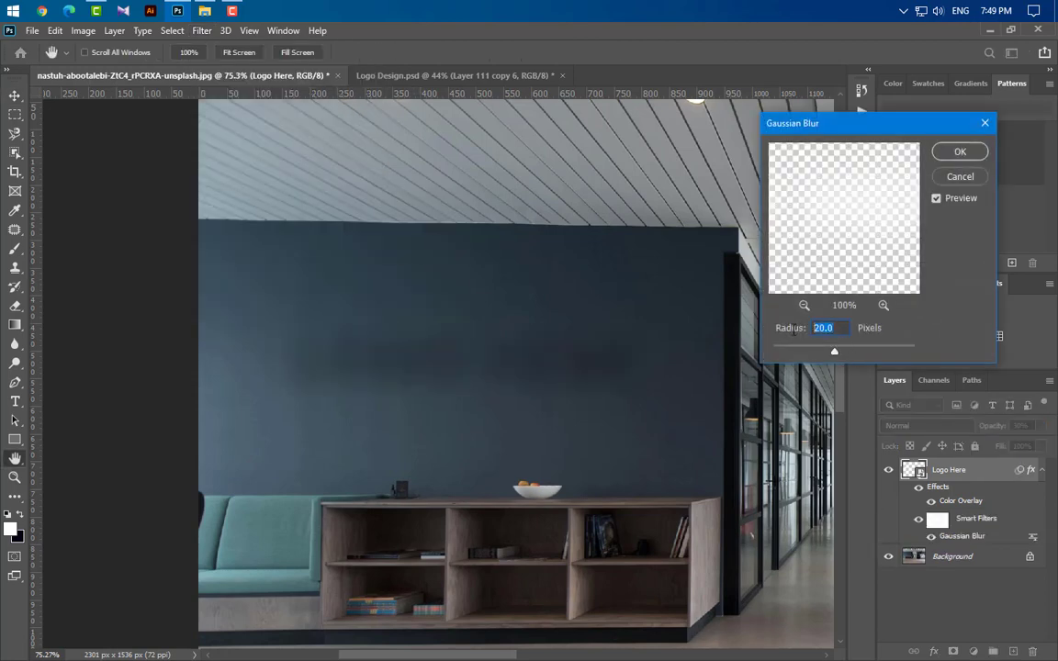
click(959, 153)
- Apply a Motion Blur to the Logo Here layer with a -90° angle and a distance of 200 pixels
click(201, 30)
mouse_move(261, 197)
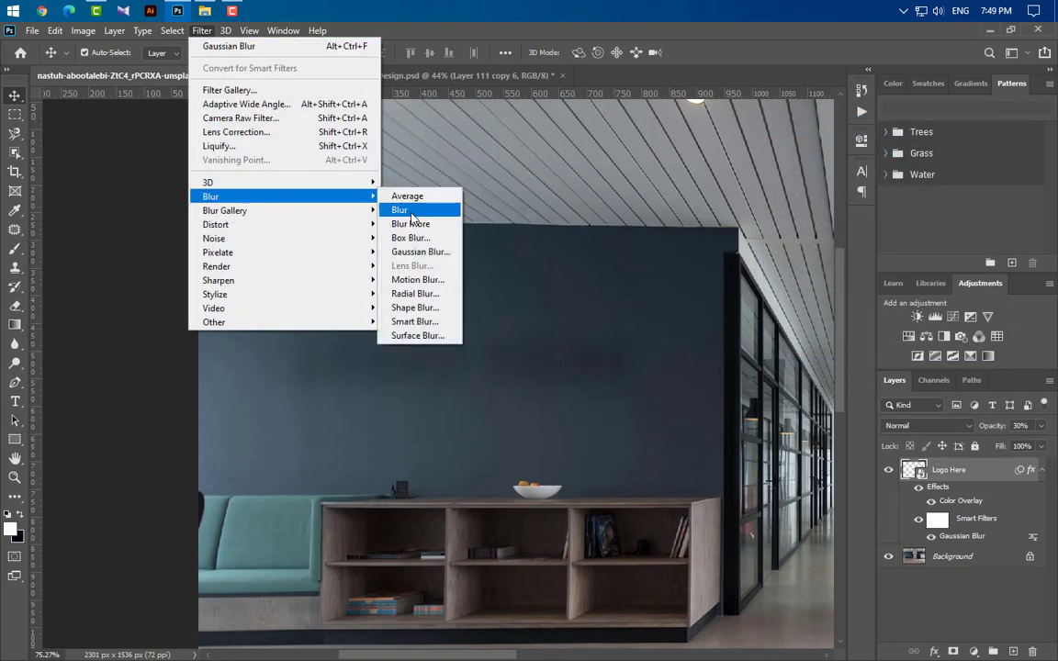
click(408, 279)
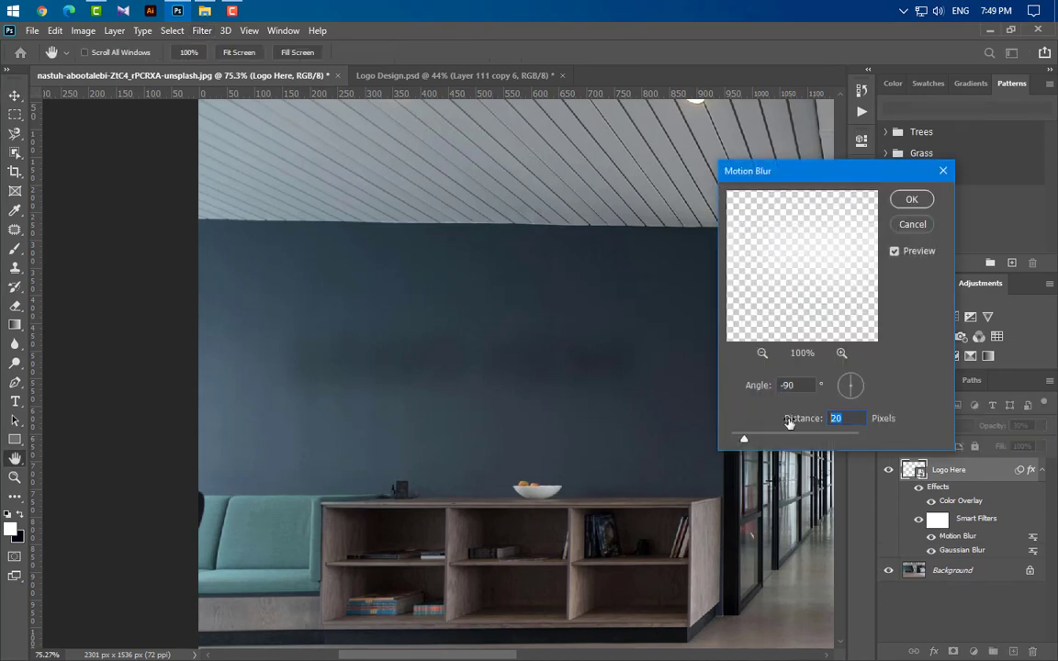
text(200)
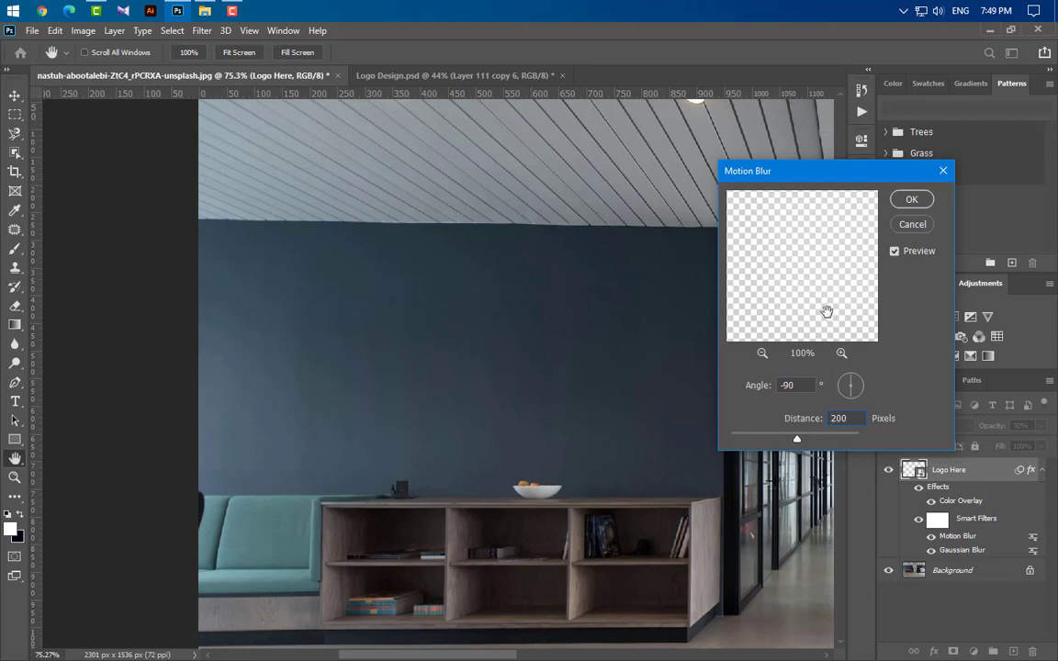
click(911, 199)
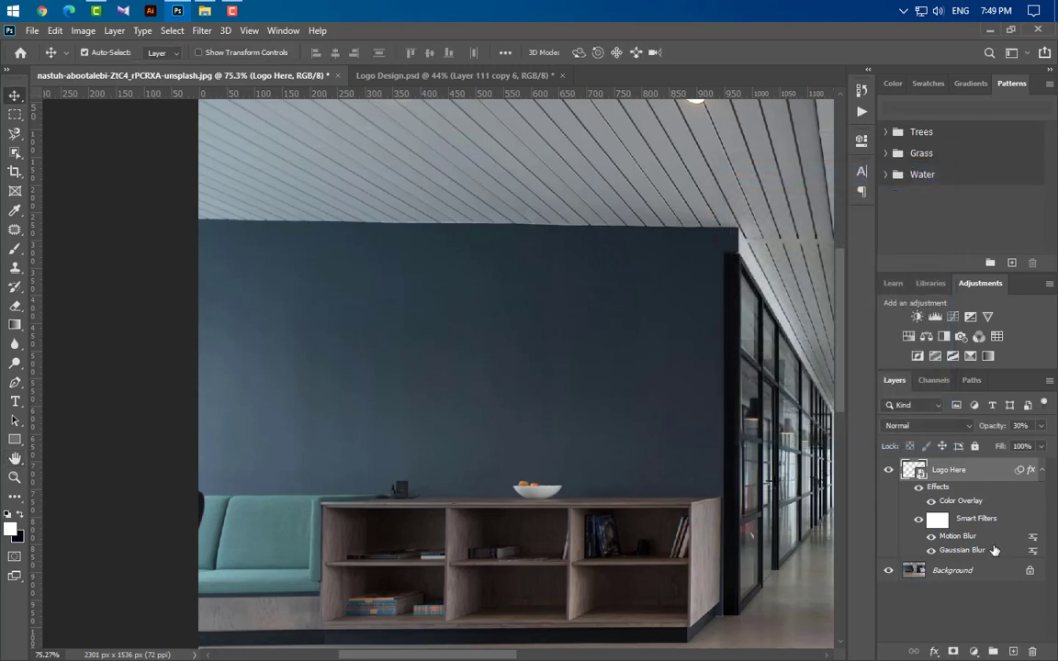
- Duplicate the Logo Here layer at 50% opacity and set the copy's Motion Blur distance to 20 pixels
drag(1014, 474, 912, 561)
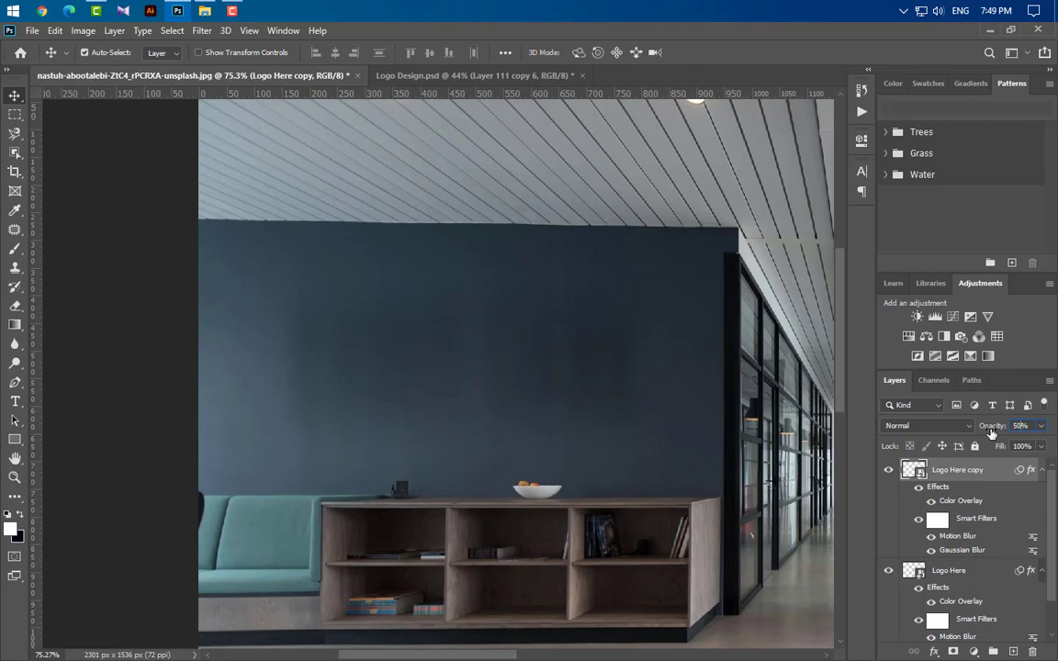
double_click(958, 535)
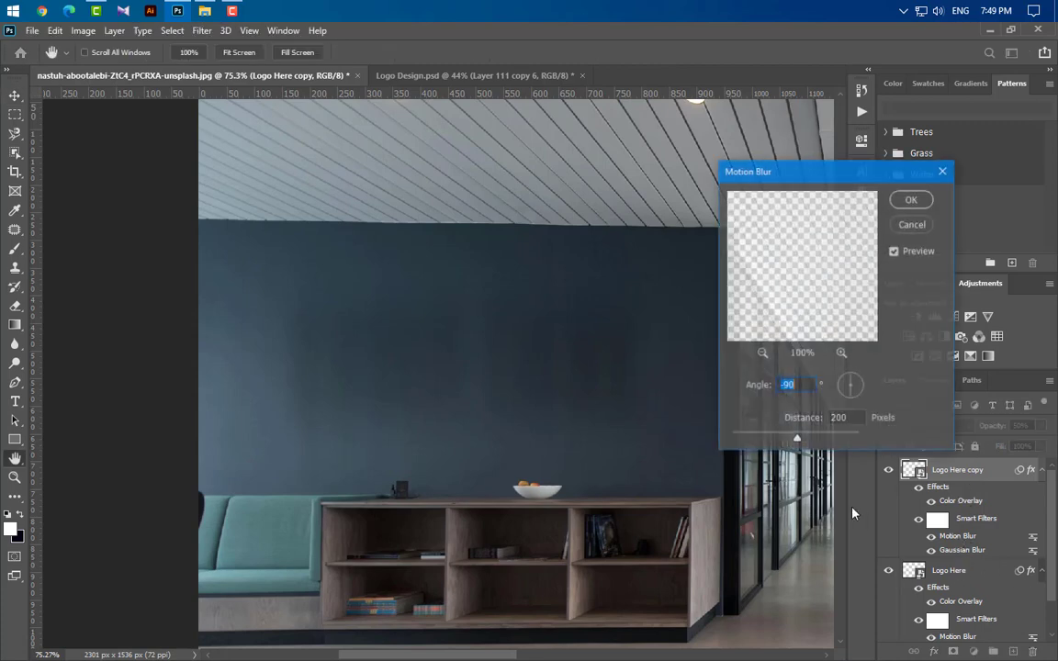
click(851, 418)
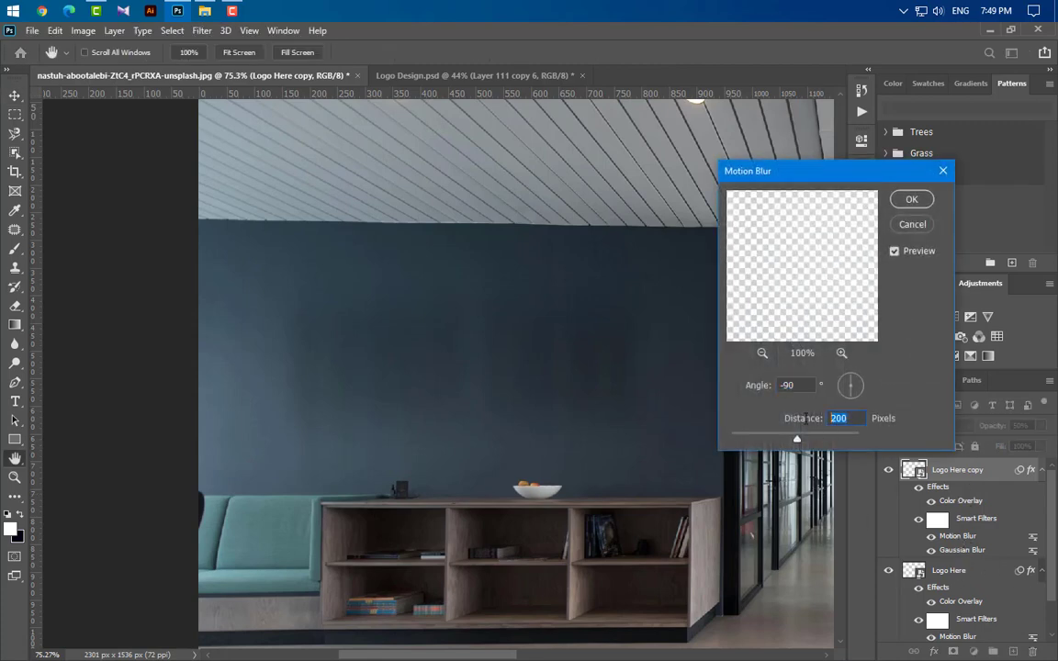
text(20)
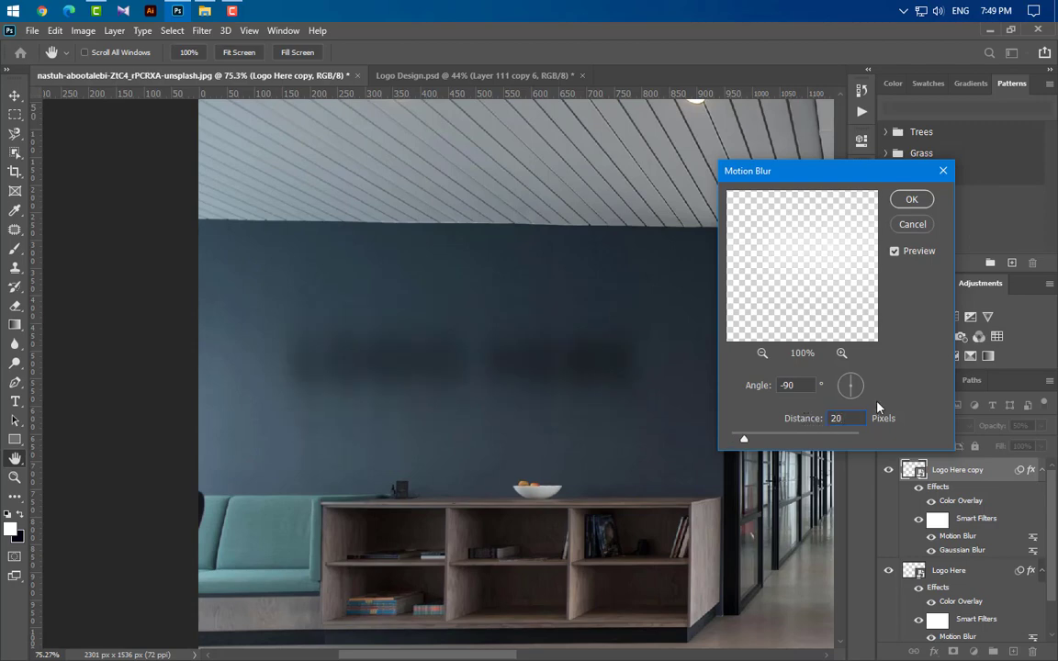
click(911, 201)
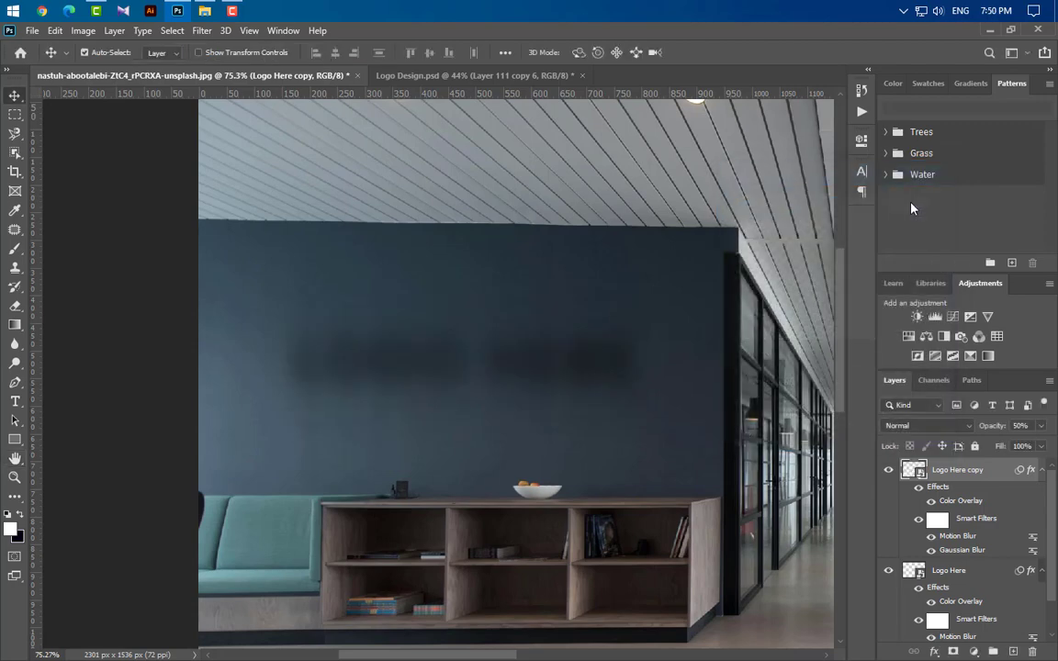
- Set the Gaussian Blur radius of the Logo Here copy layer to 8 pixels
double_click(955, 551)
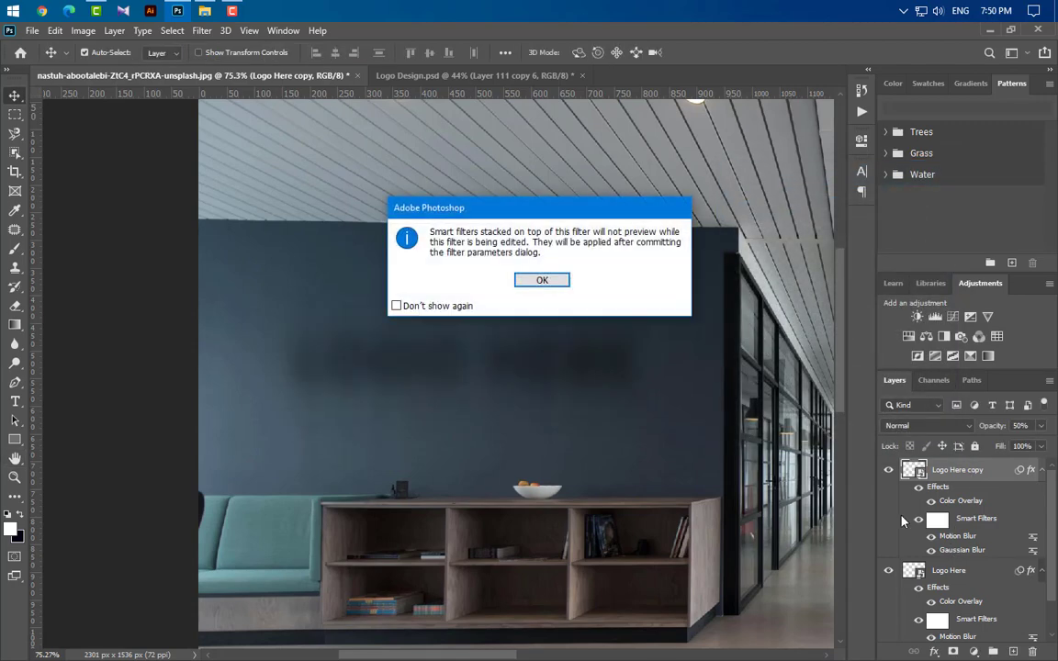
click(549, 281)
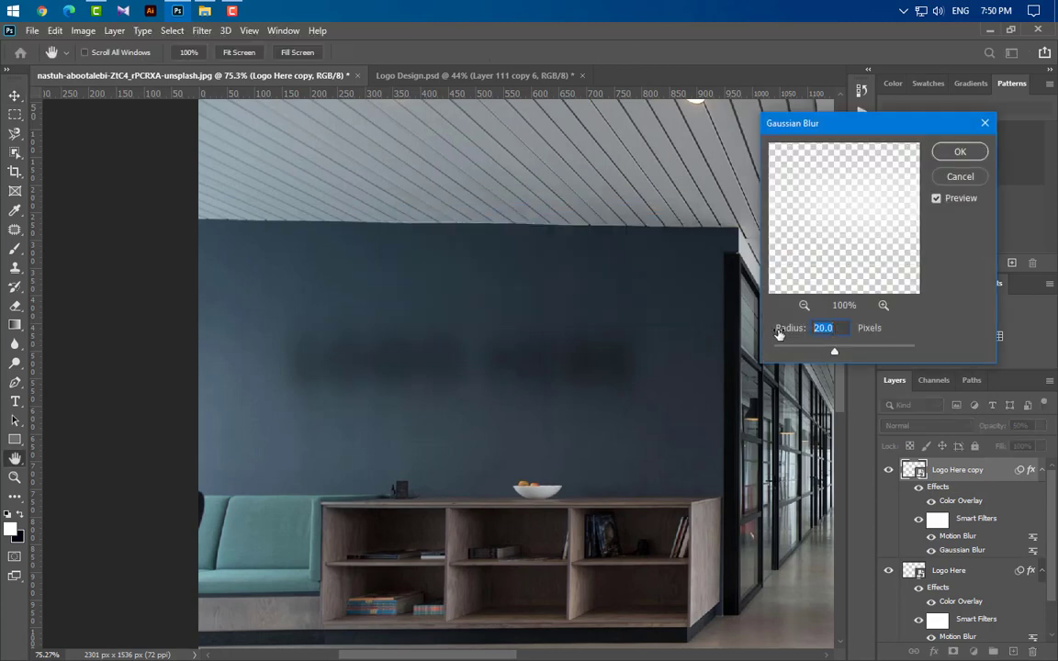
text(8)
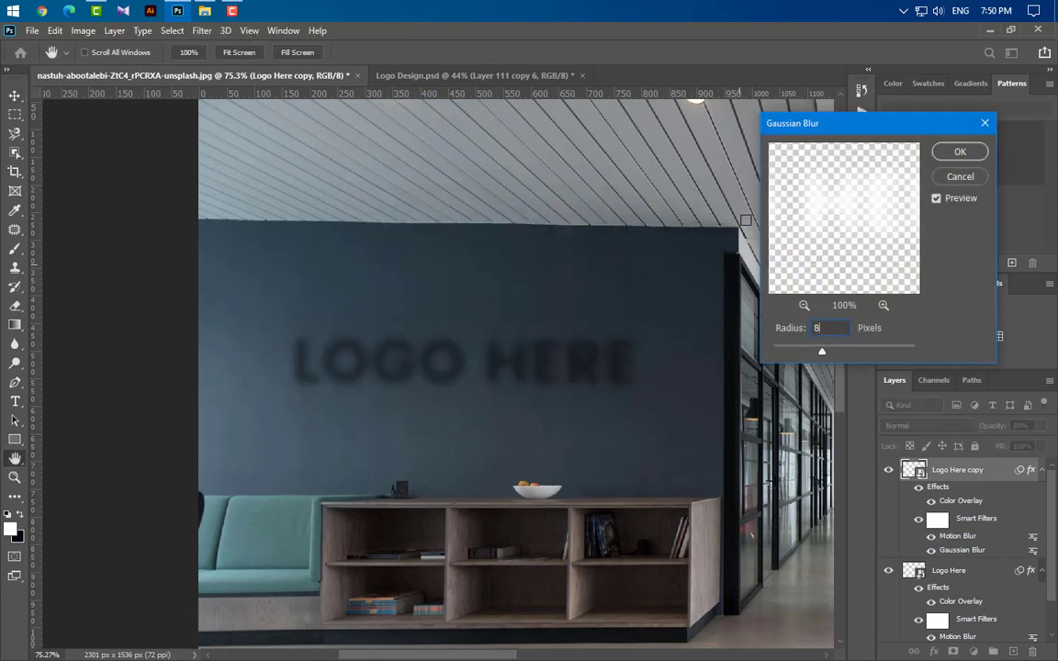
click(956, 153)
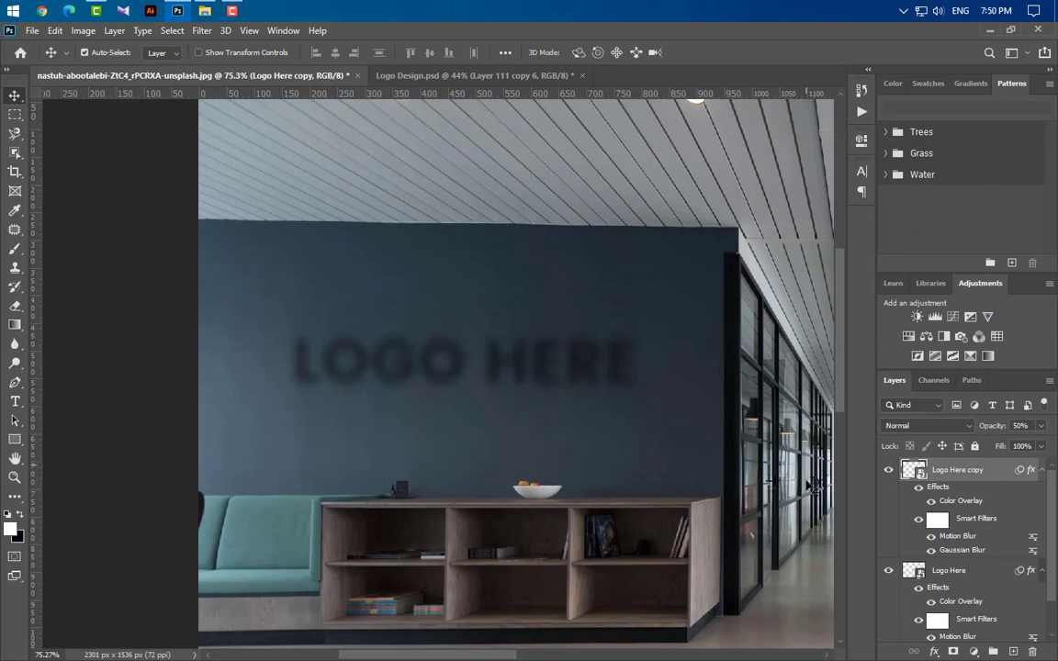
- Collapse the effect lists of both logo layers and duplicate the Logo Here copy layer
click(1041, 469)
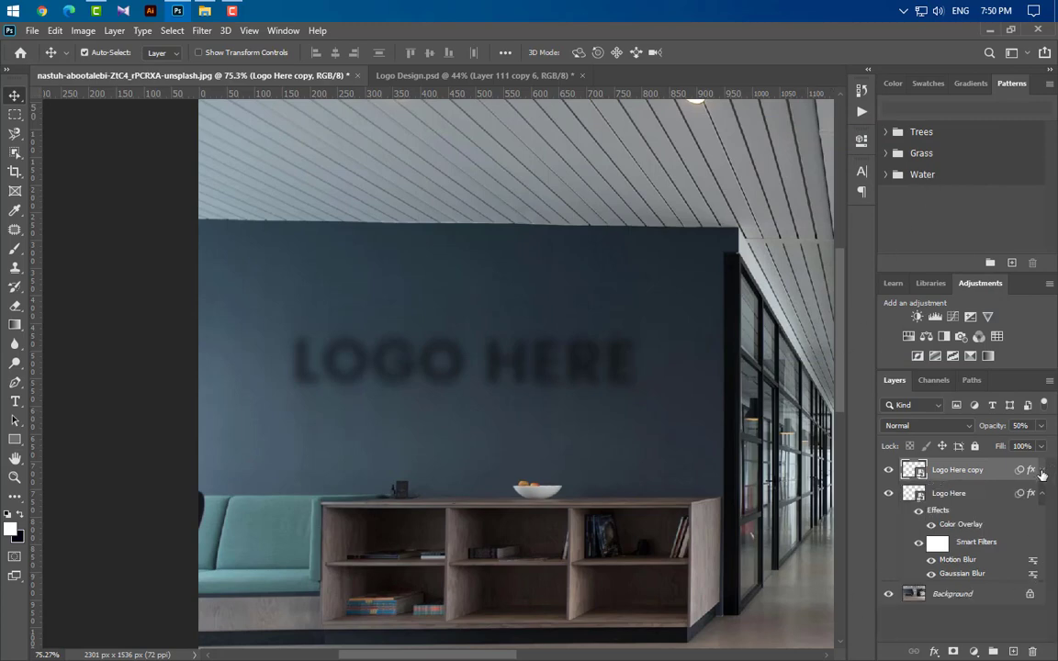
click(1040, 495)
drag(1011, 474, 1013, 649)
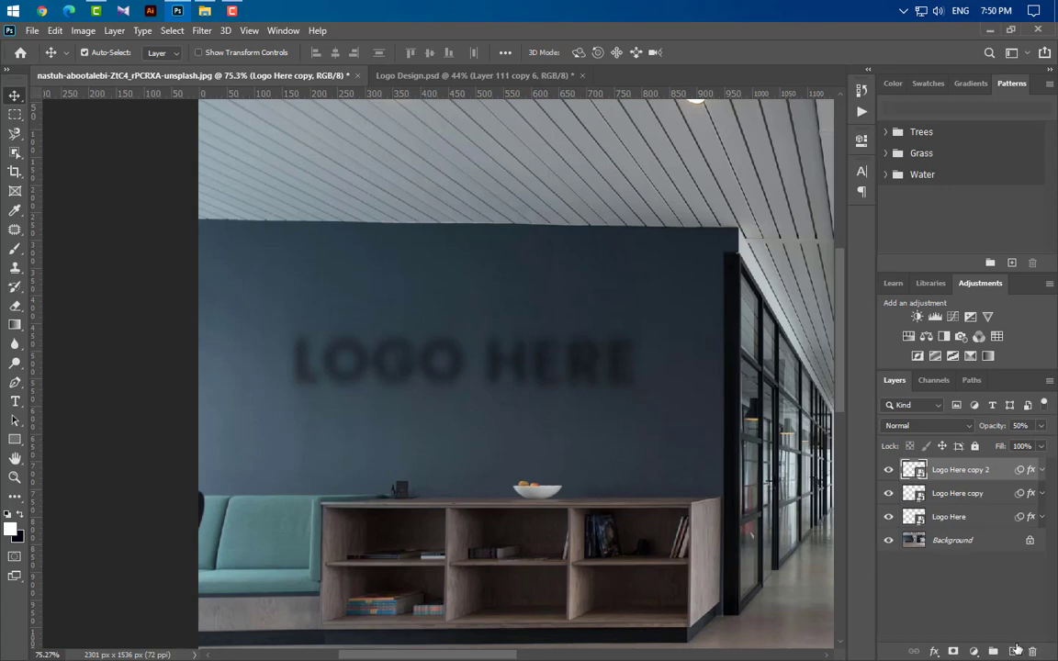
- Strip the smart filters and Color Overlay from Logo Here copy 2 and raise its opacity to 100%
click(1043, 471)
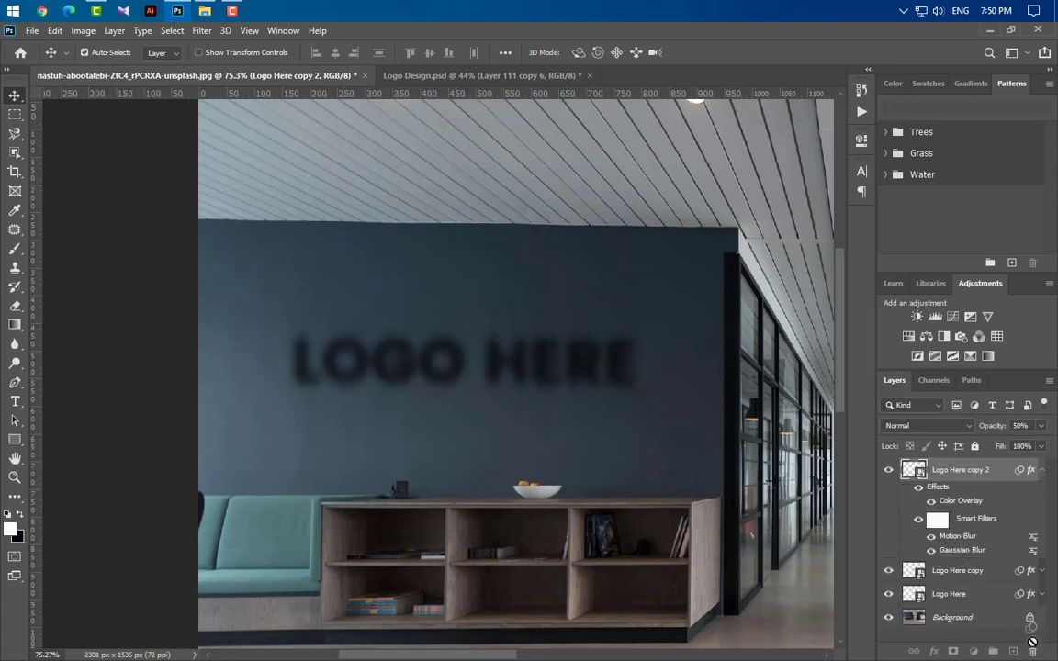
drag(1033, 643, 1032, 650)
drag(980, 522, 933, 580)
drag(960, 500, 1035, 652)
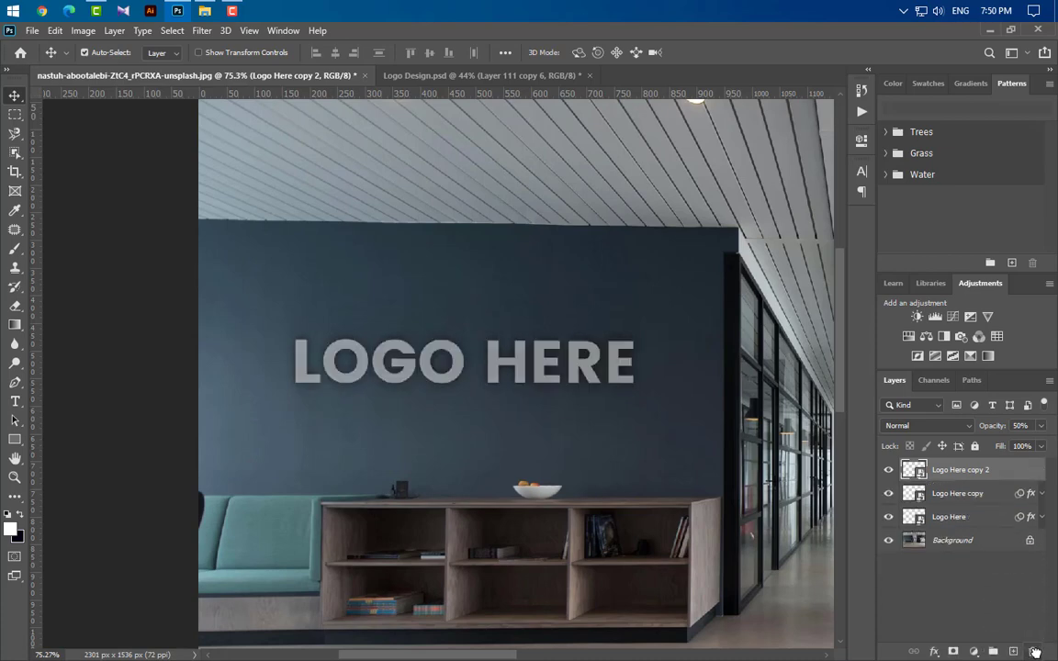
click(1041, 425)
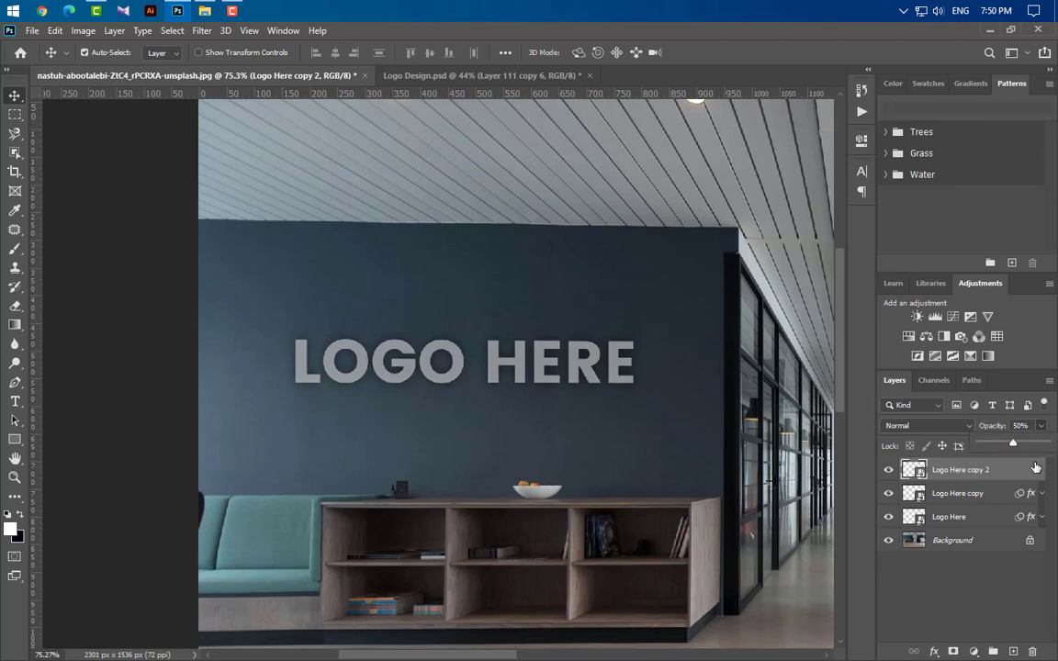
drag(1011, 443, 1047, 442)
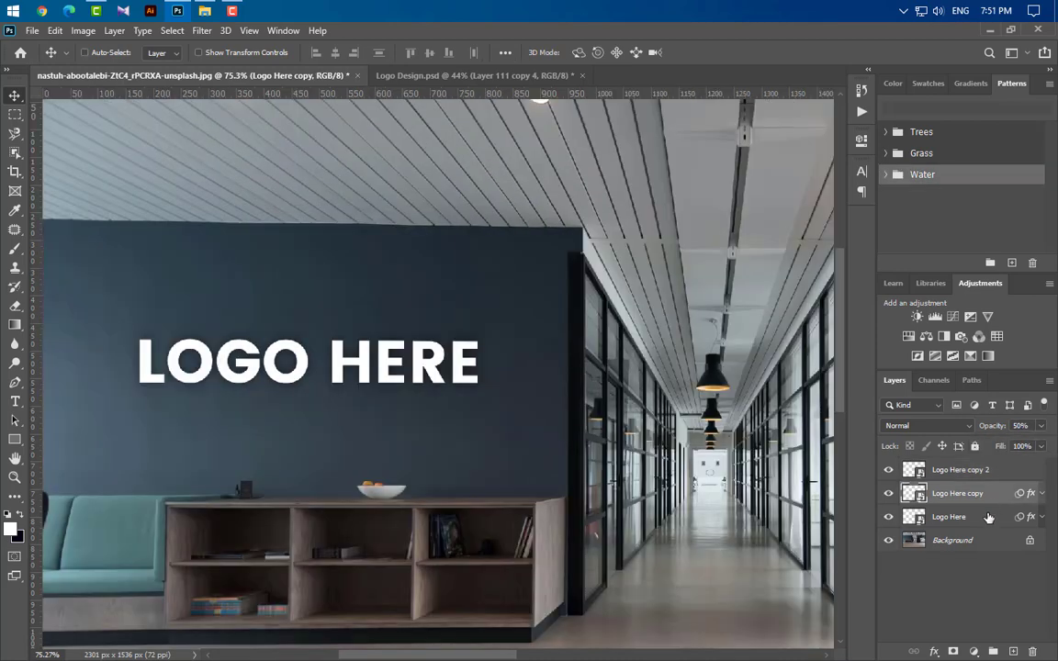
- Group the two blurred shadow layers, Logo Here copy and Logo Here
shift+click(905, 521)
click(995, 652)
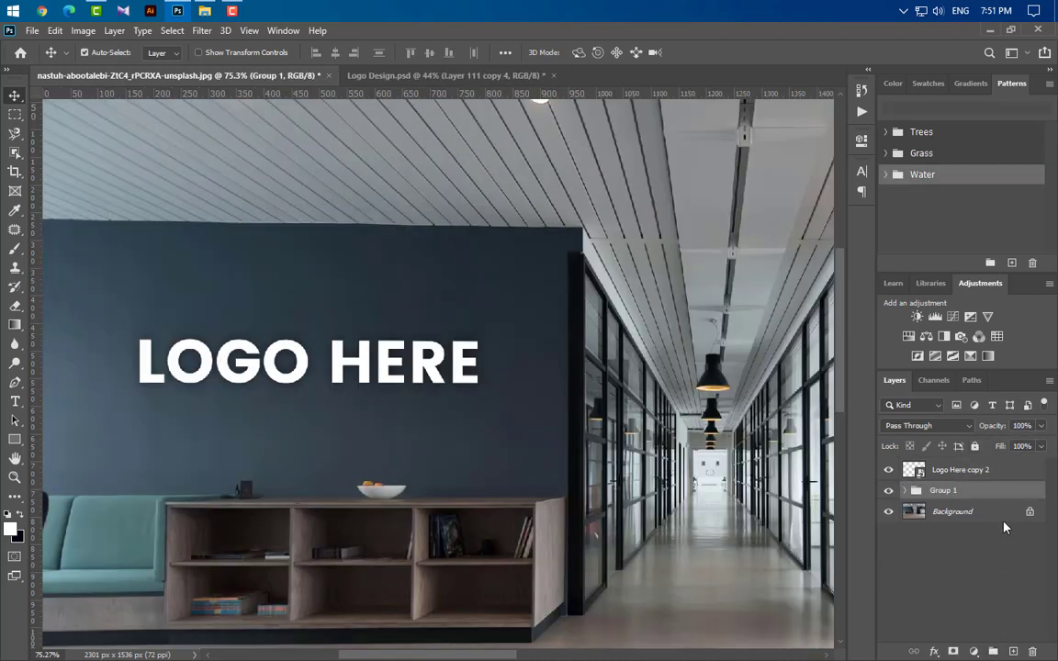
- Add a Drop Shadow to Logo Here copy 2 with 35% opacity, 20 px distance and 35 px size
click(1025, 473)
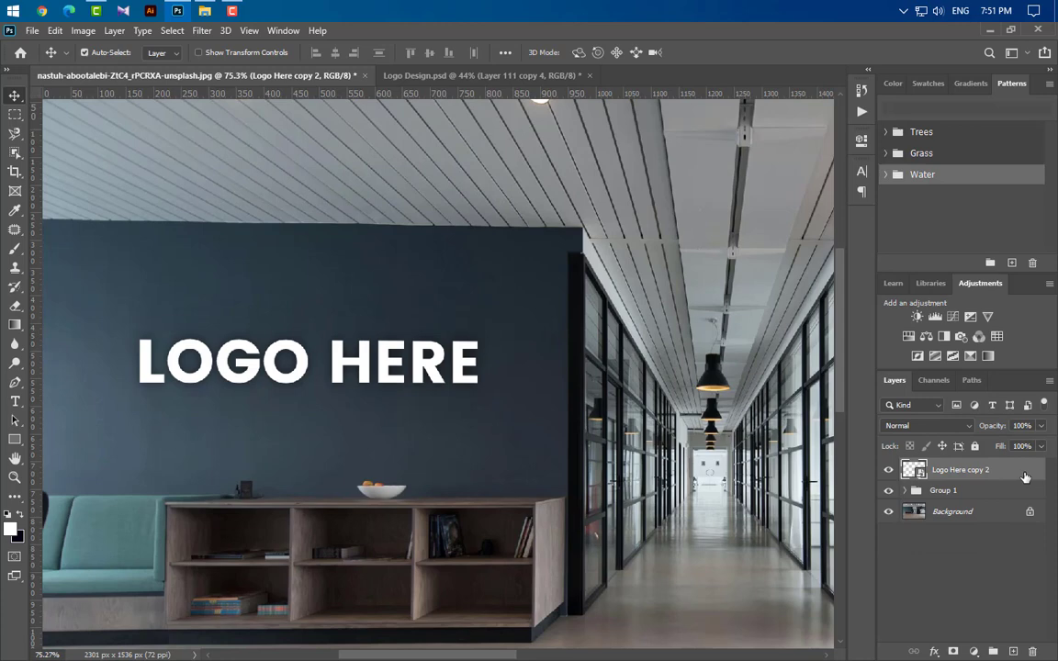
double_click(1024, 474)
click(523, 396)
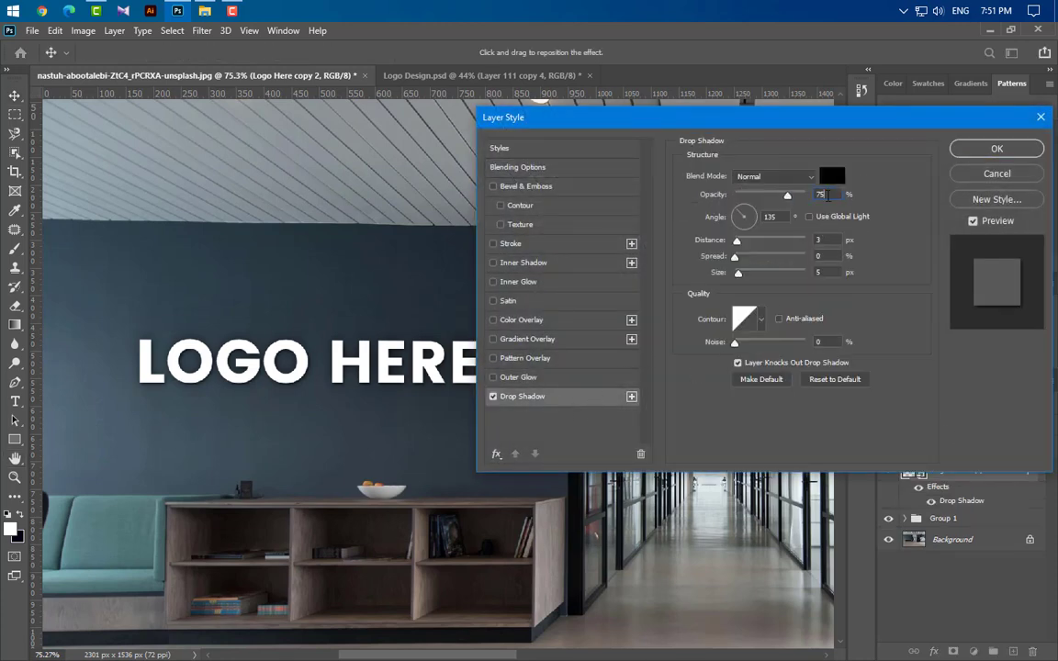
click(788, 197)
text(35)
key(Tab)
key(Tab)
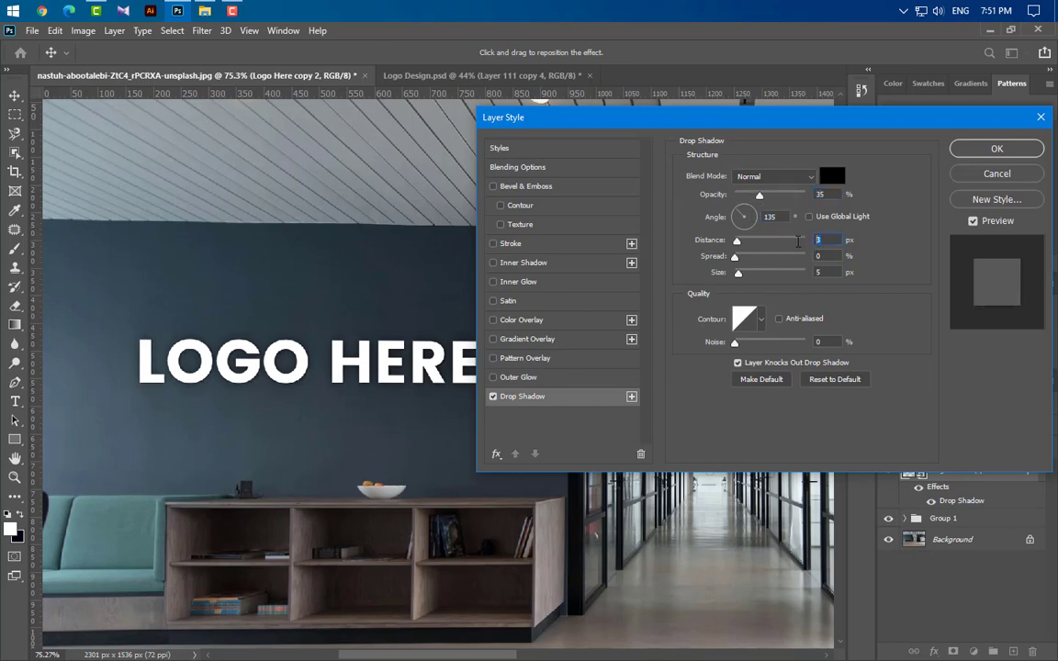
text(20)
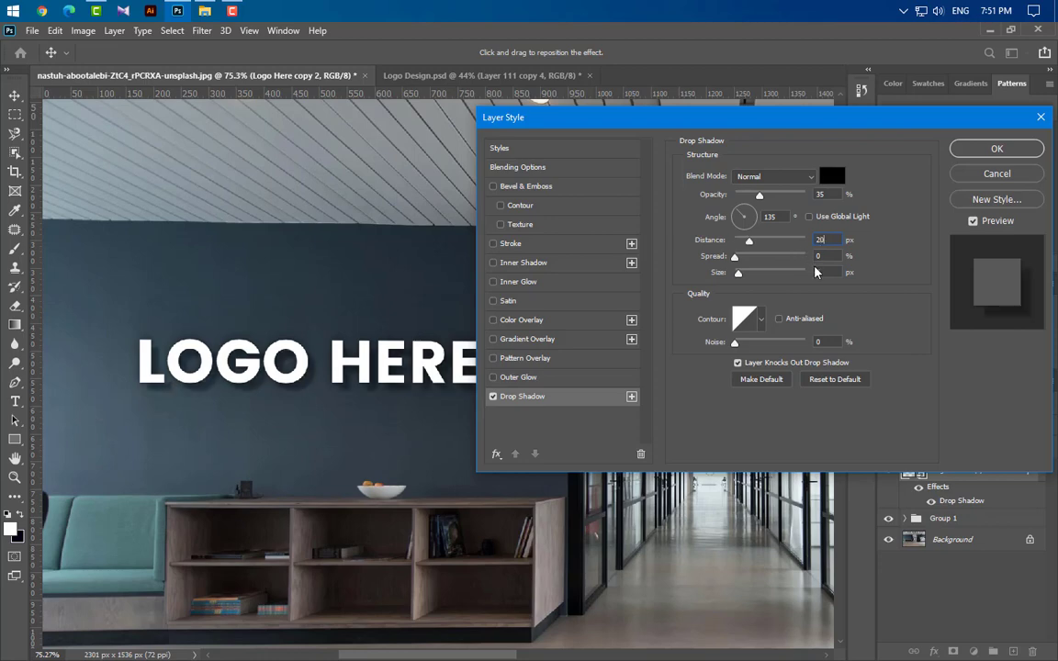
key(Tab)
text(35)
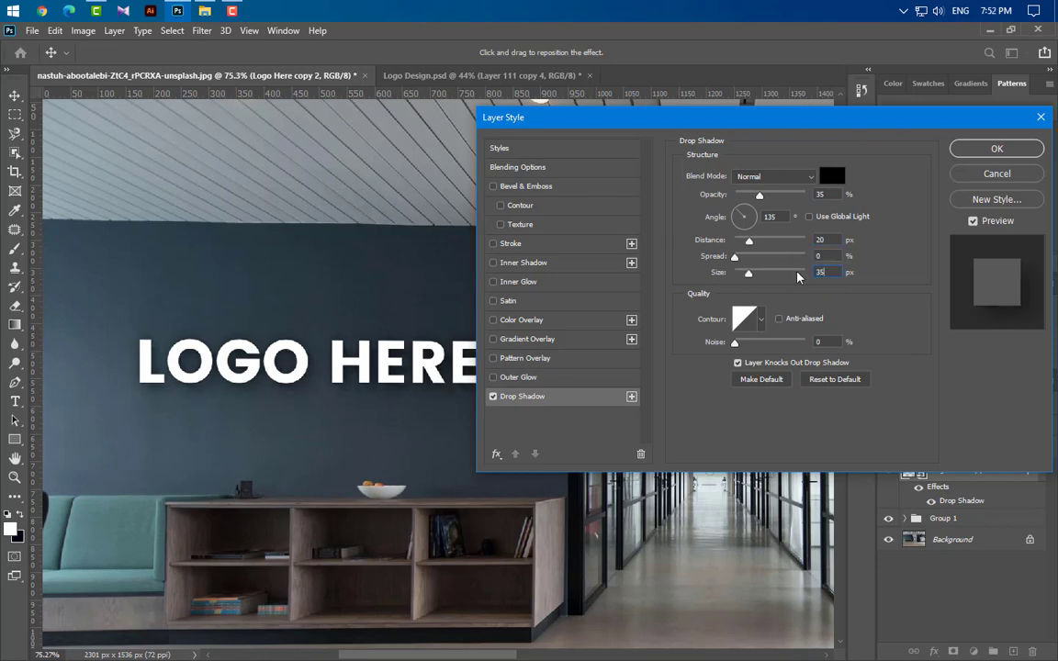
click(997, 148)
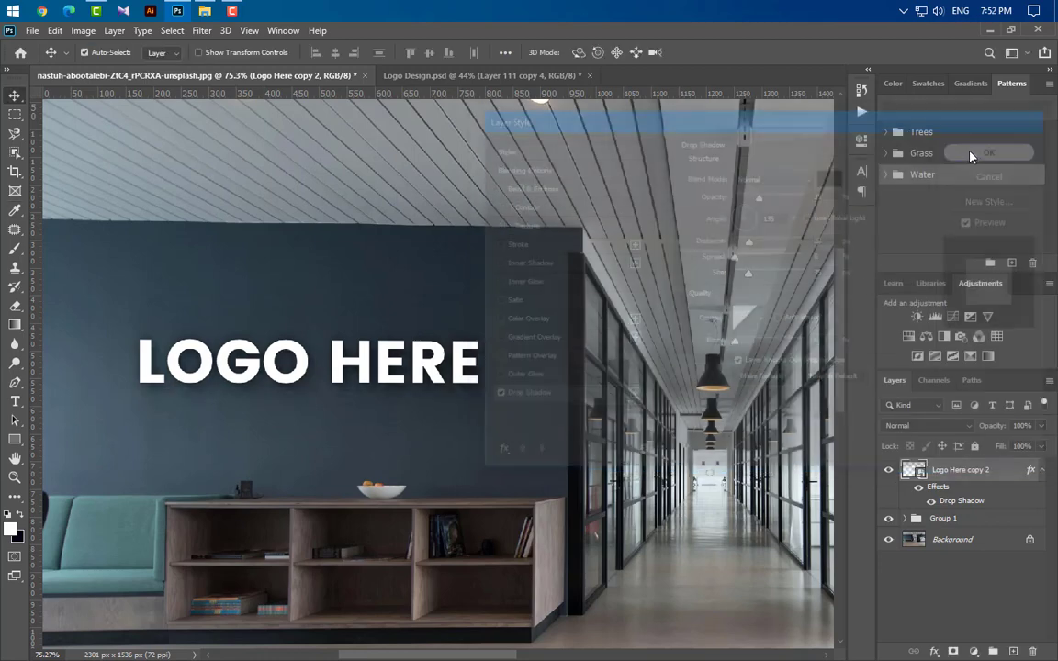
- Duplicate Logo Here copy 2 and set the duplicate's Drop Shadow to 50% opacity, 12 px distance and 20 px size
drag(919, 469, 1012, 650)
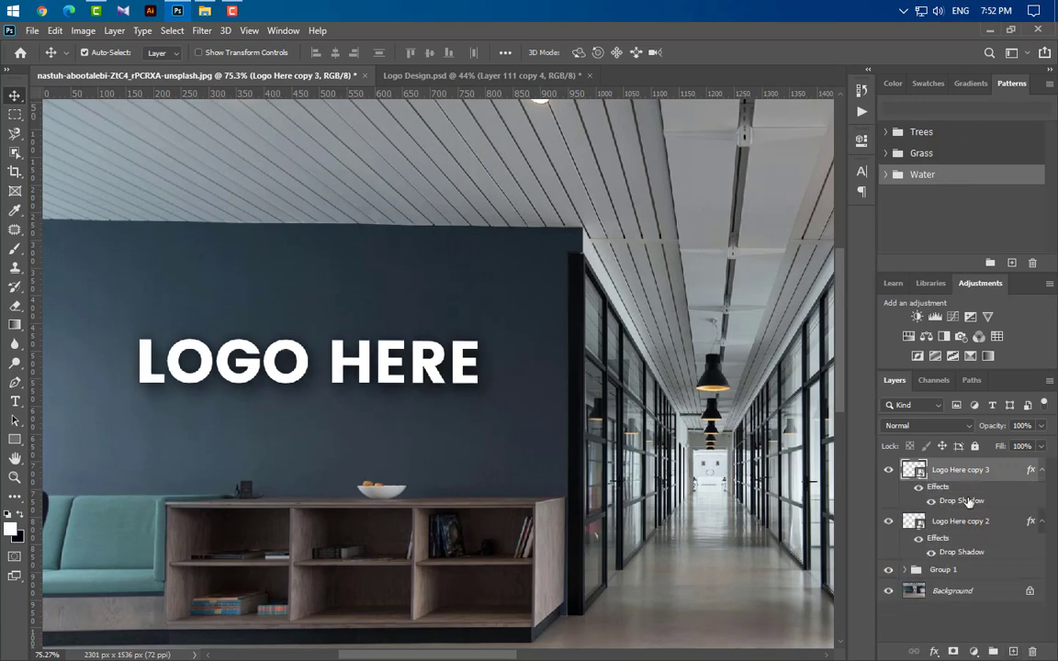
double_click(961, 500)
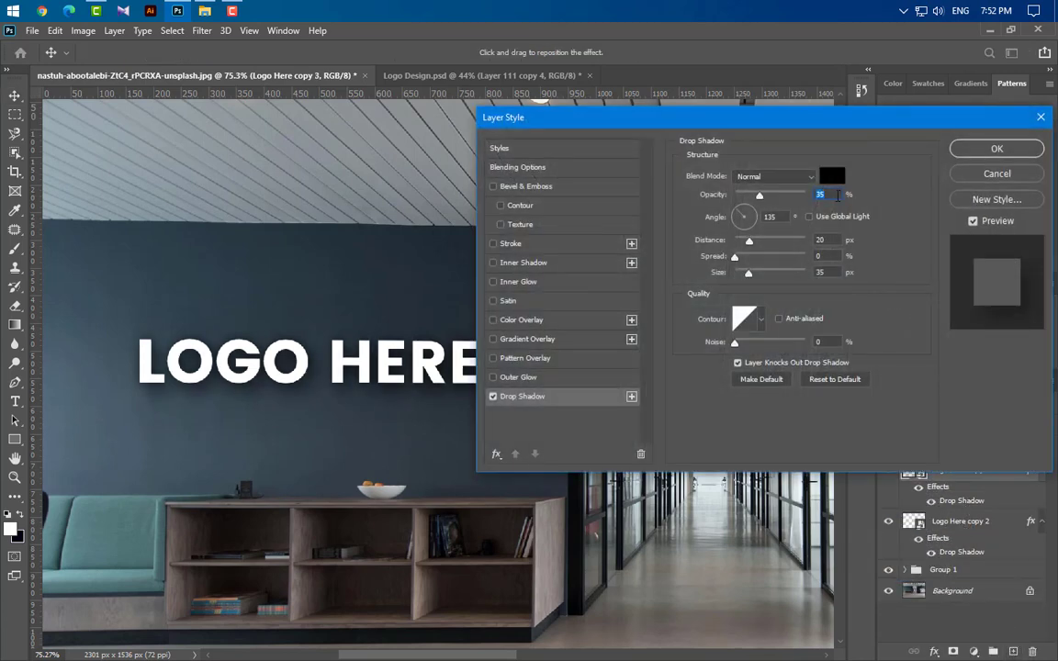
text(50)
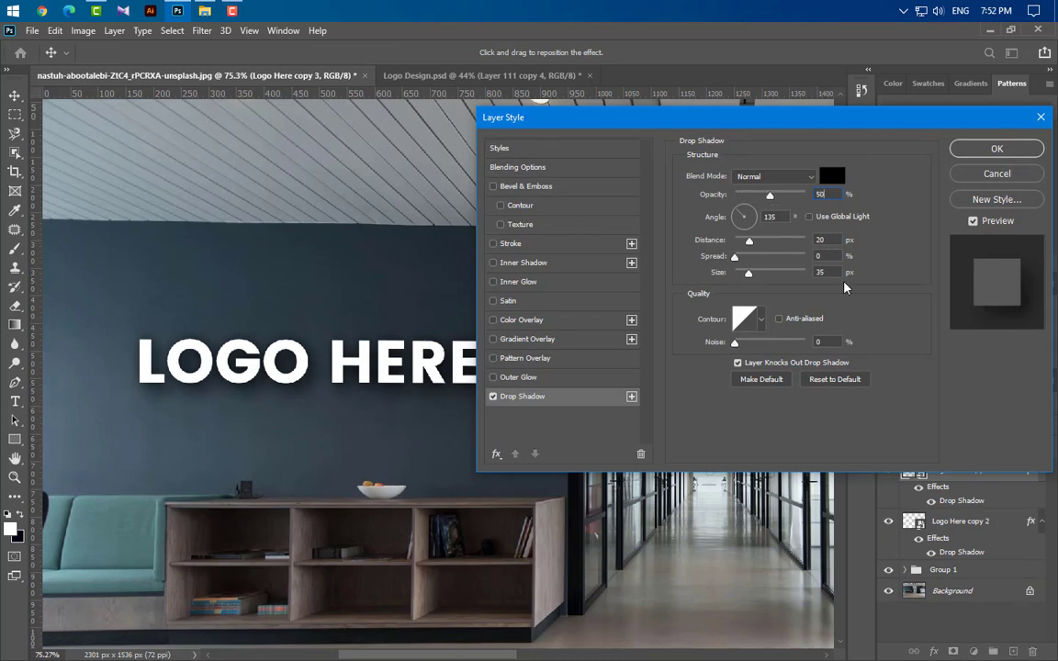
key(Tab)
key(Tab)
text(12)
key(Tab)
key(Tab)
text(2)
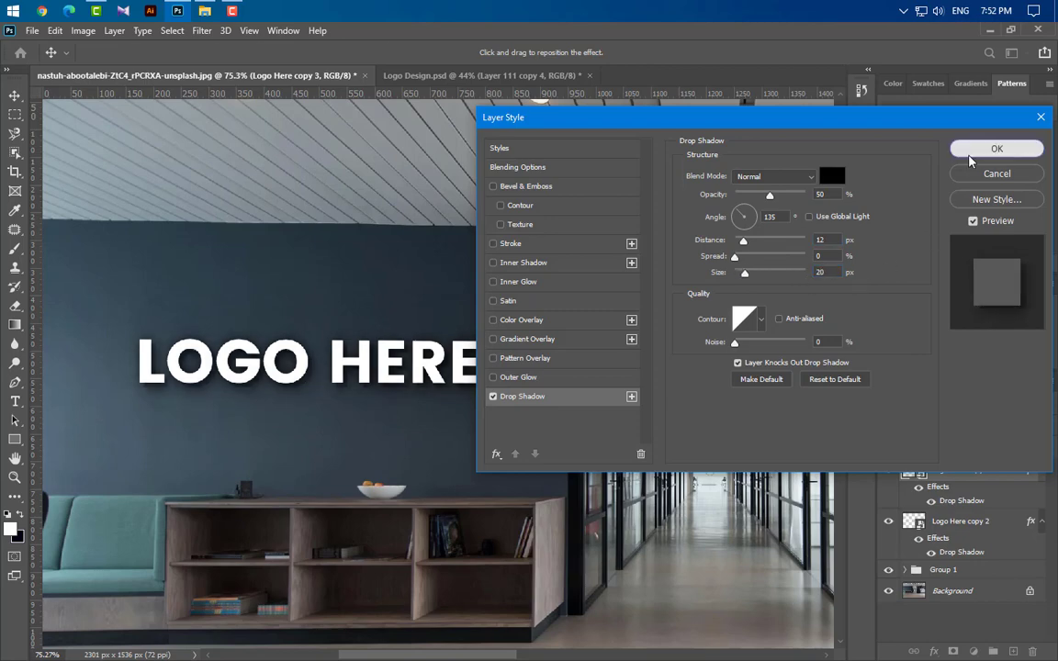
click(971, 149)
- Duplicate Logo Here copy 3 and set the duplicate's Drop Shadow to 65% opacity, 8 px distance and 10 px size
drag(1015, 472, 1012, 652)
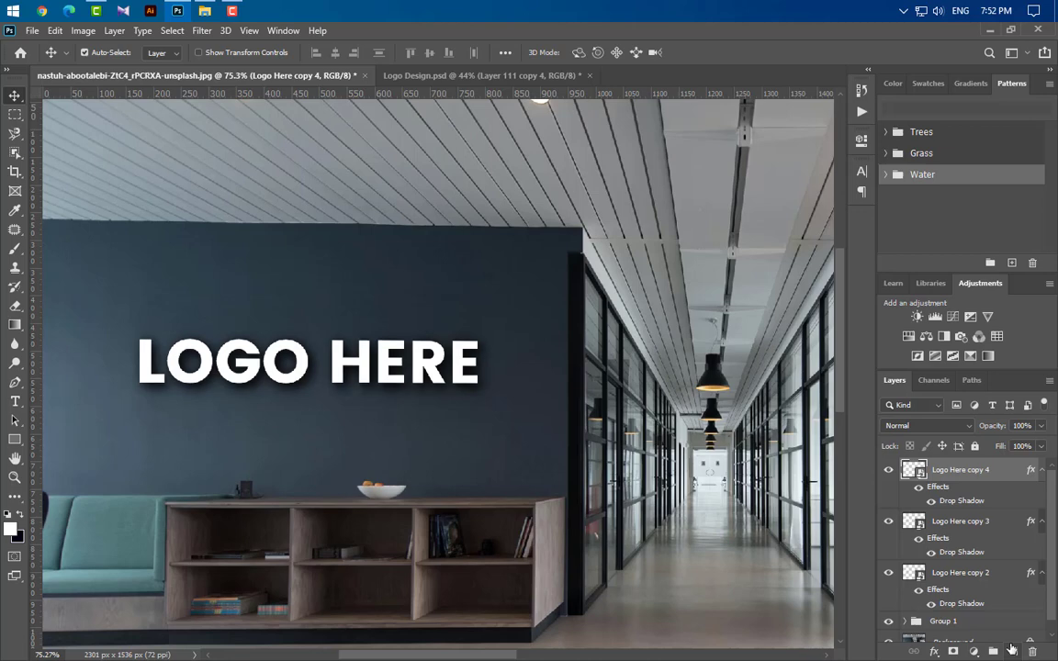
double_click(955, 501)
text(6)
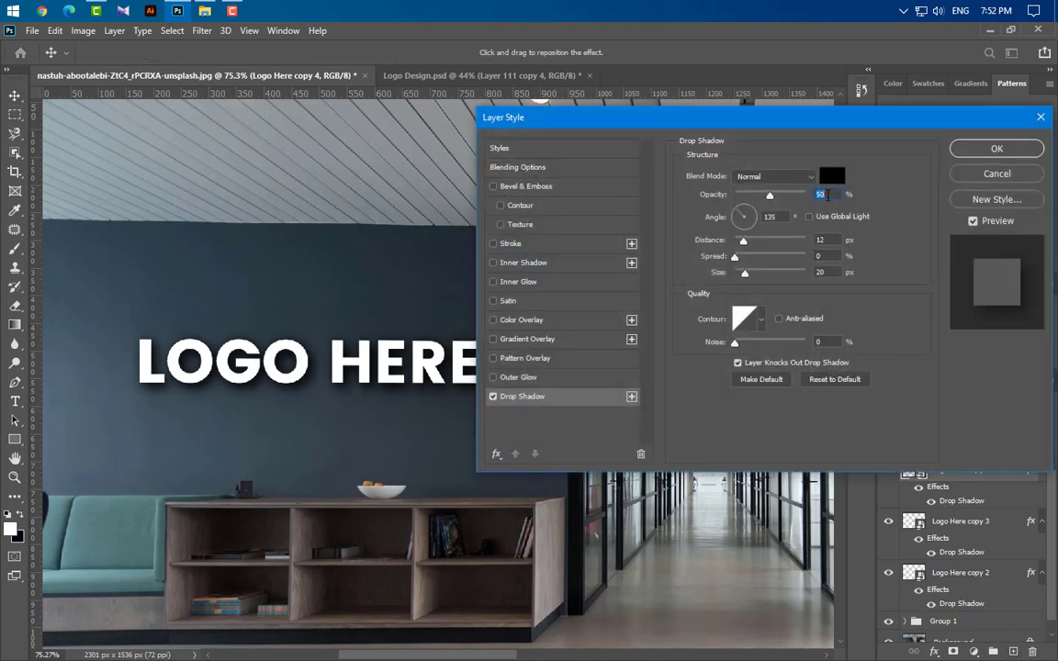
text(5)
key(Tab)
key(Tab)
text(8)
key(Tab)
key(Tab)
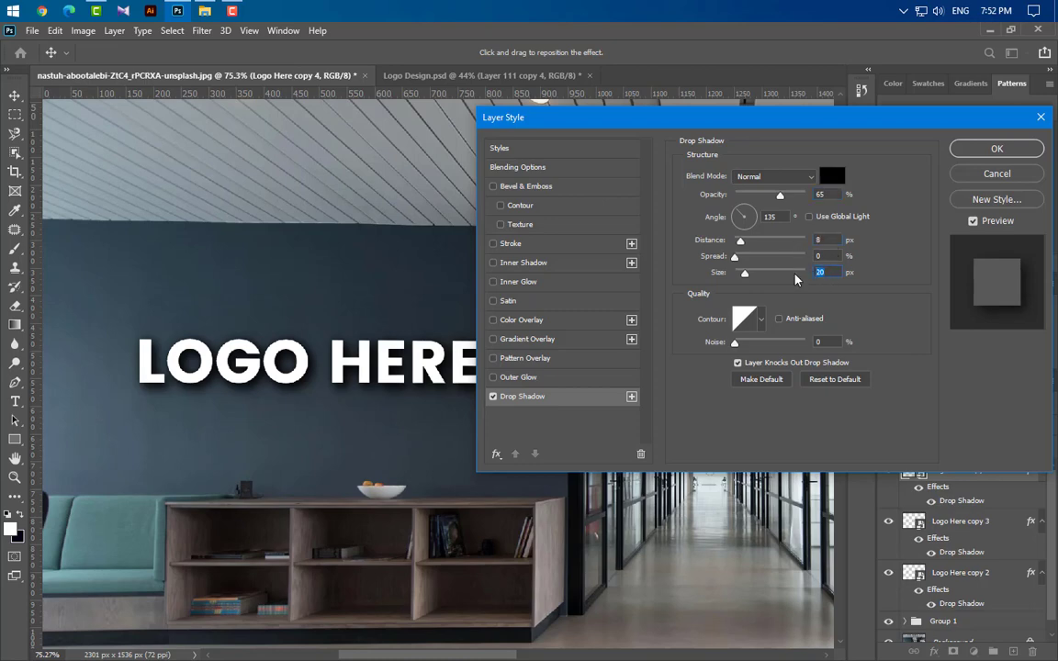
text(10)
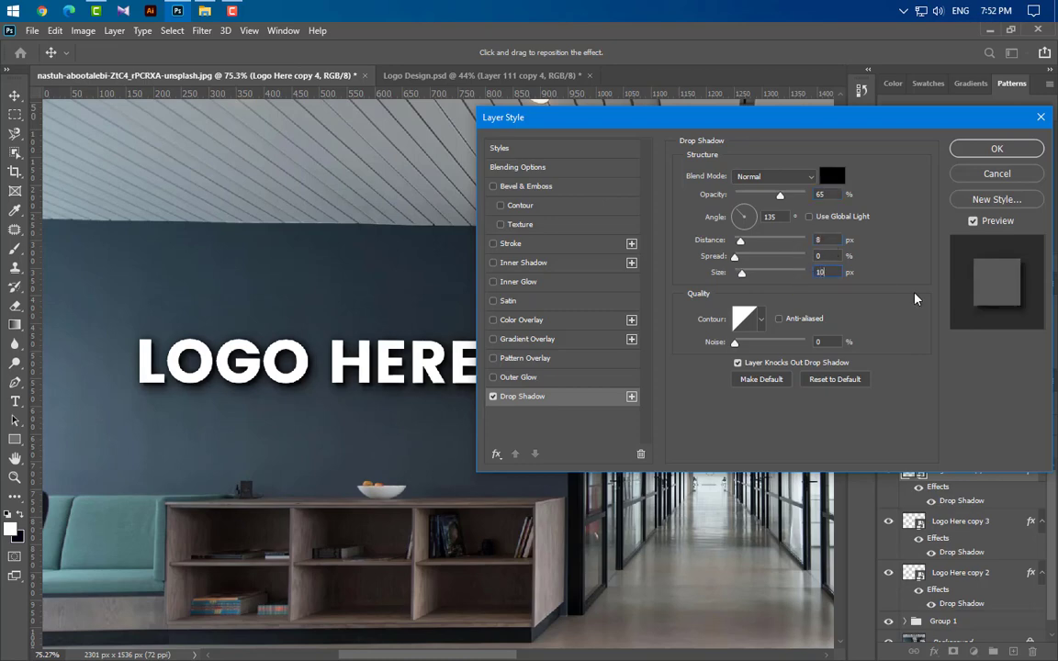
click(977, 154)
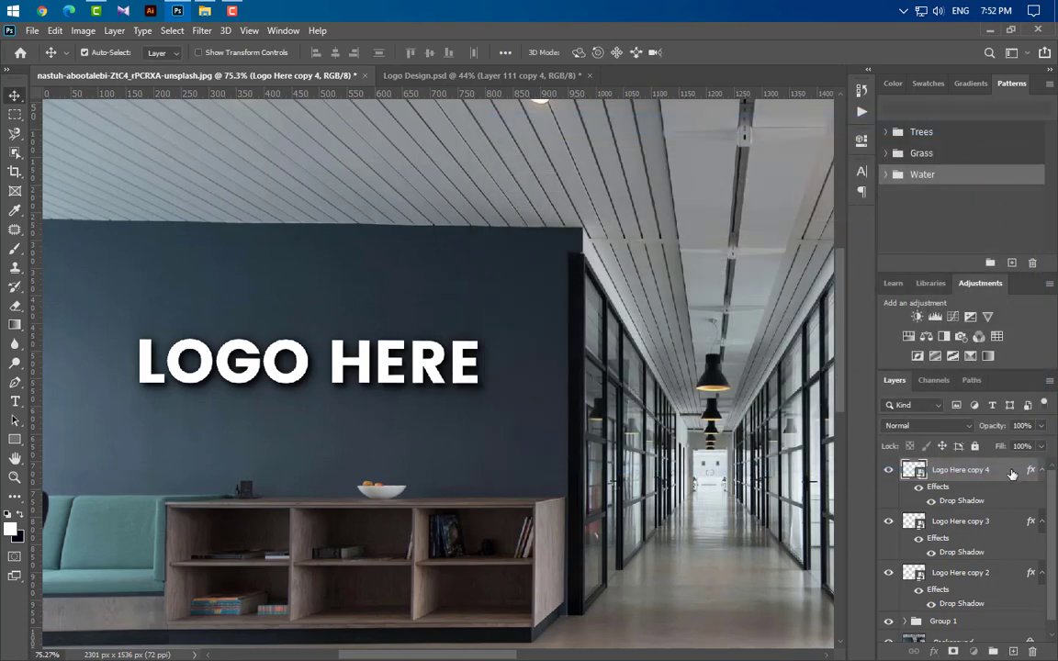
- Duplicate Logo Here copy 4 and set the duplicate's Drop Shadow to 75% opacity, 4 px distance and 5 px size
key(ctrl+j)
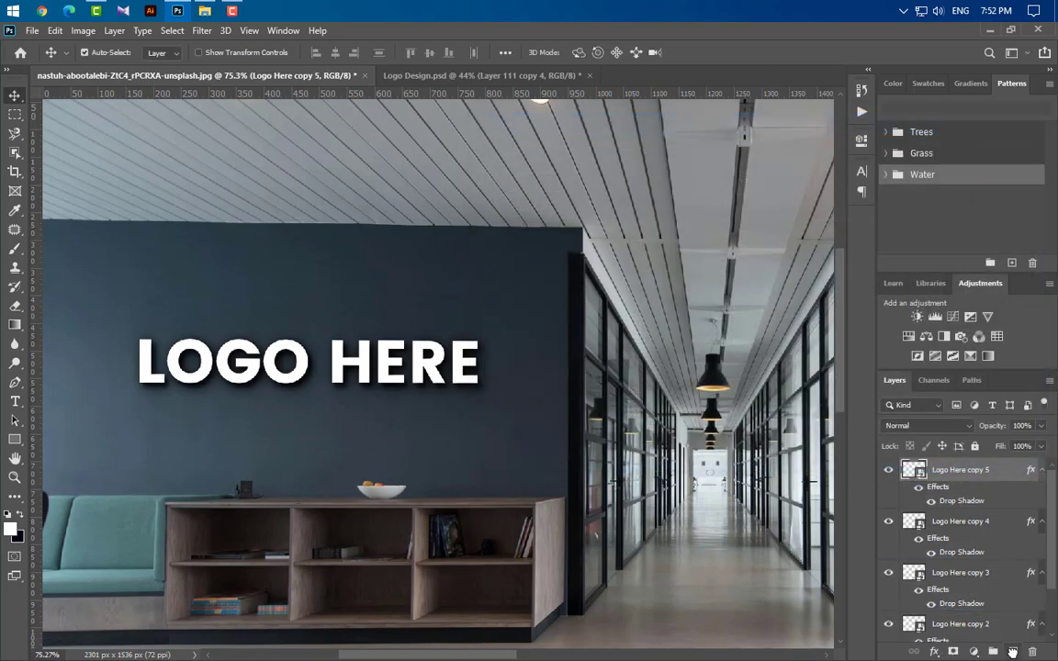
double_click(962, 501)
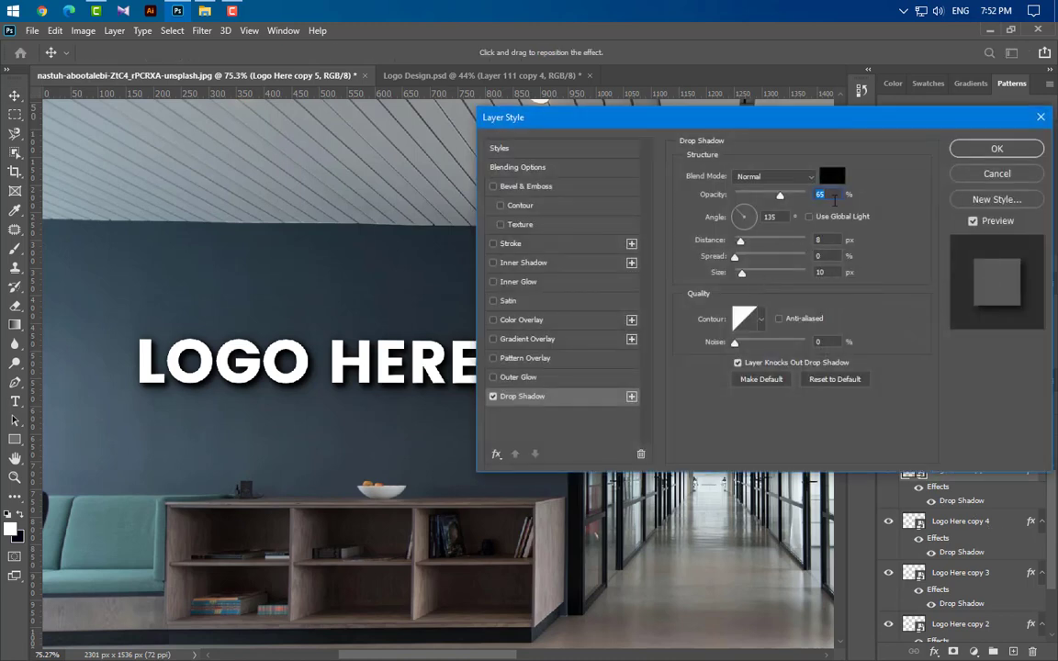
text(75)
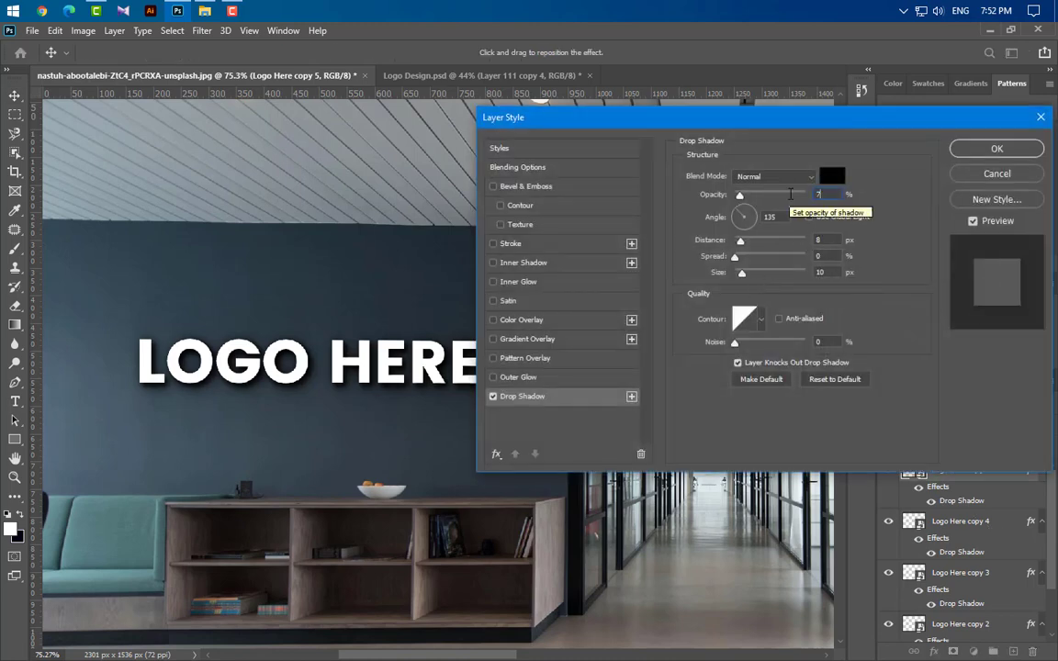
key(Tab)
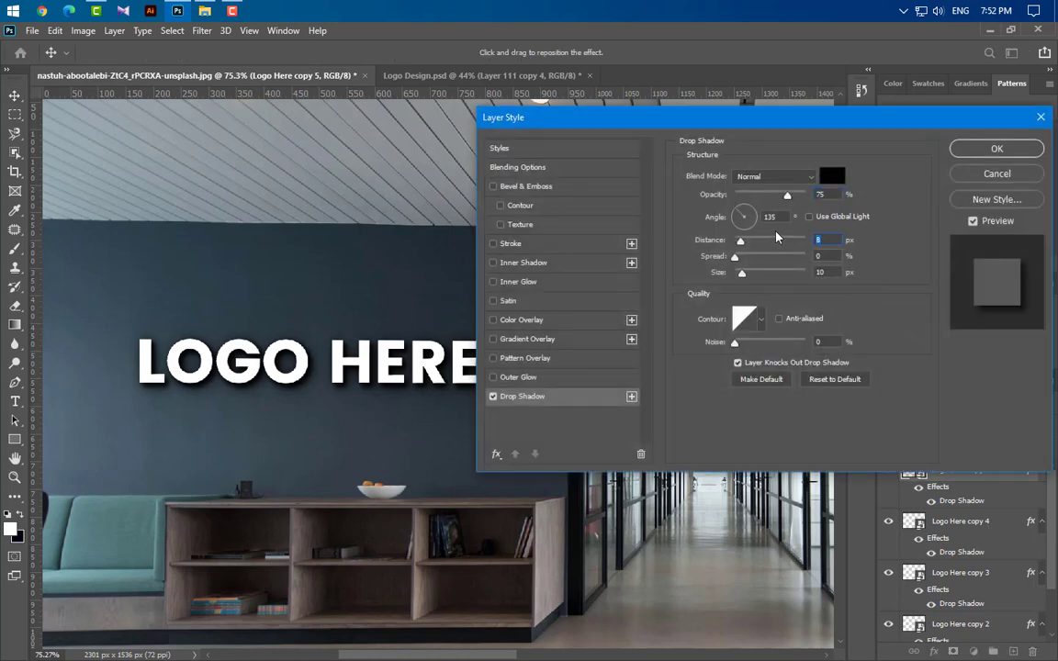
text(4)
key(Tab)
key(Tab)
text(5)
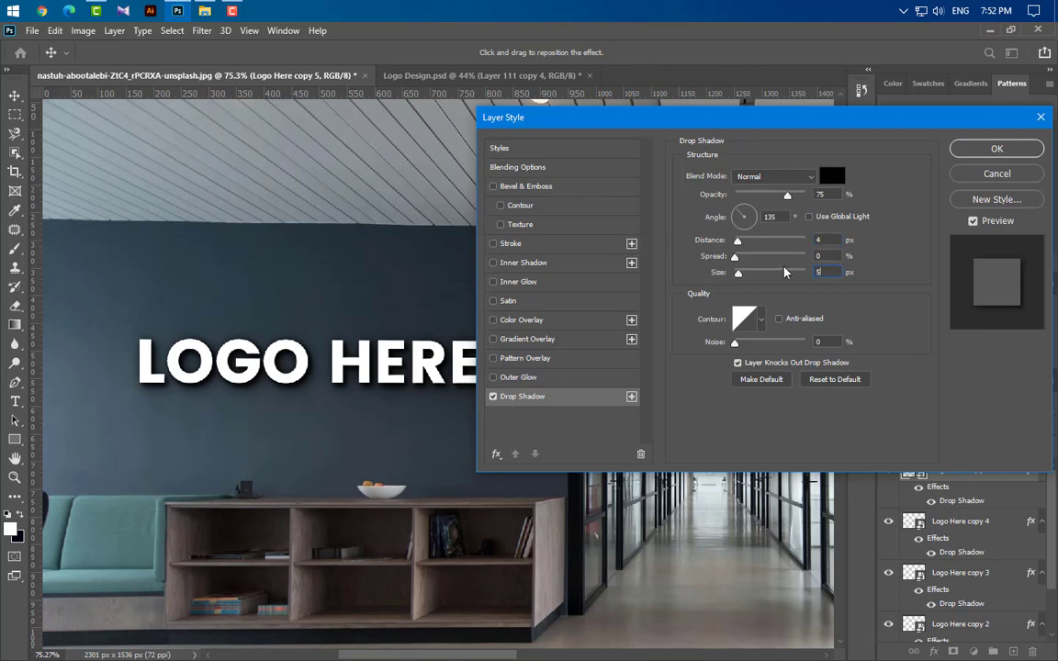
- Add a white Inner Shadow to Logo Here copy 5 in Overlay mode with 75% opacity, 135° angle, 2 px distance and 0 px size
click(542, 168)
click(551, 263)
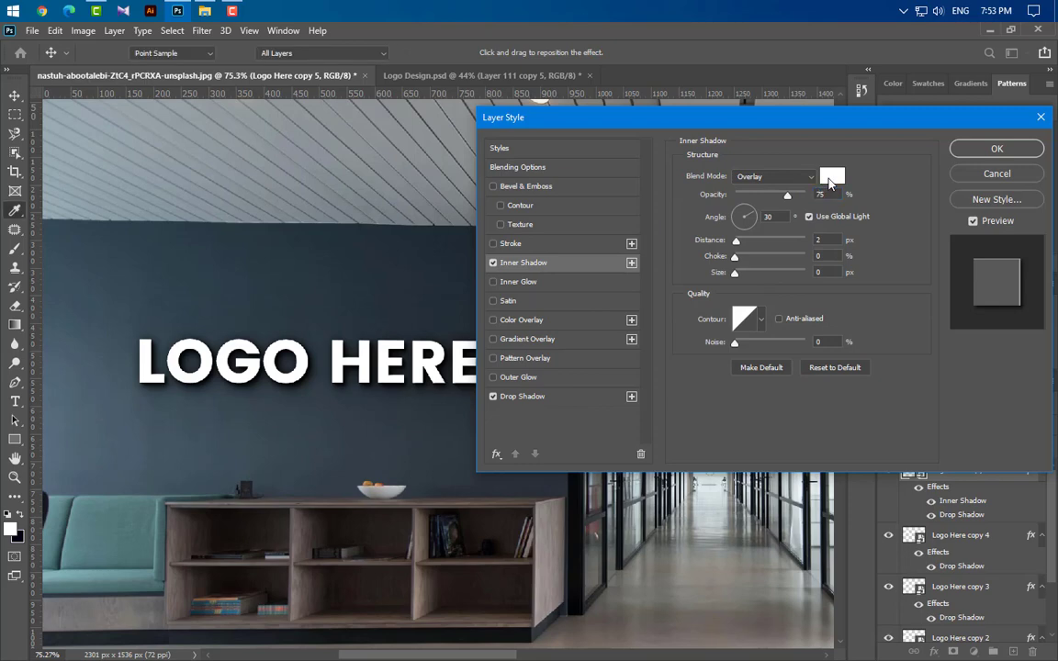
click(832, 176)
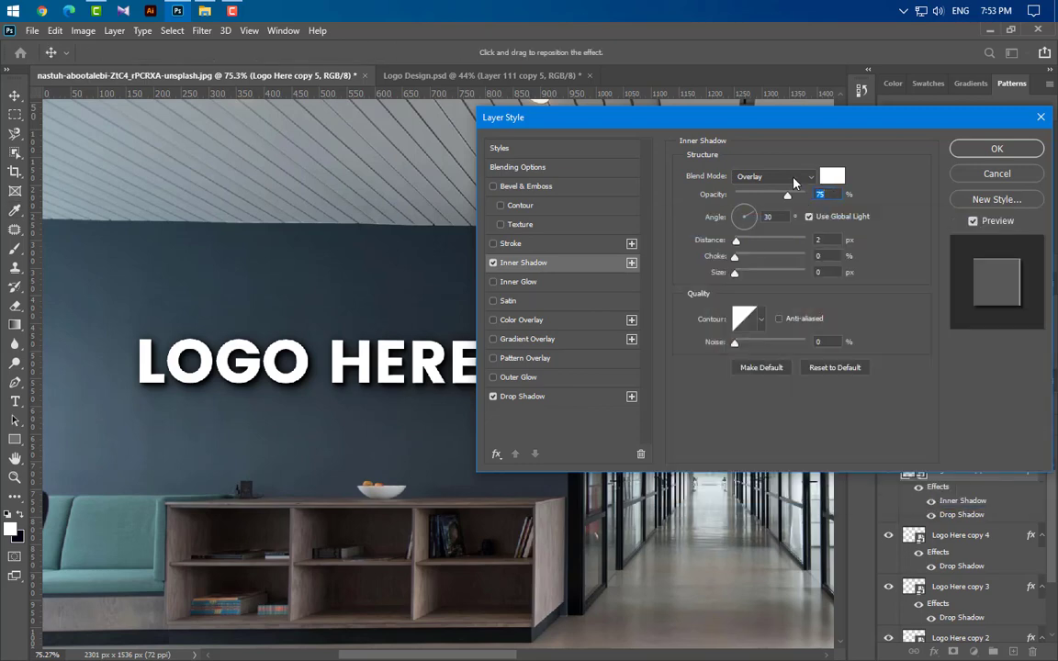
click(776, 177)
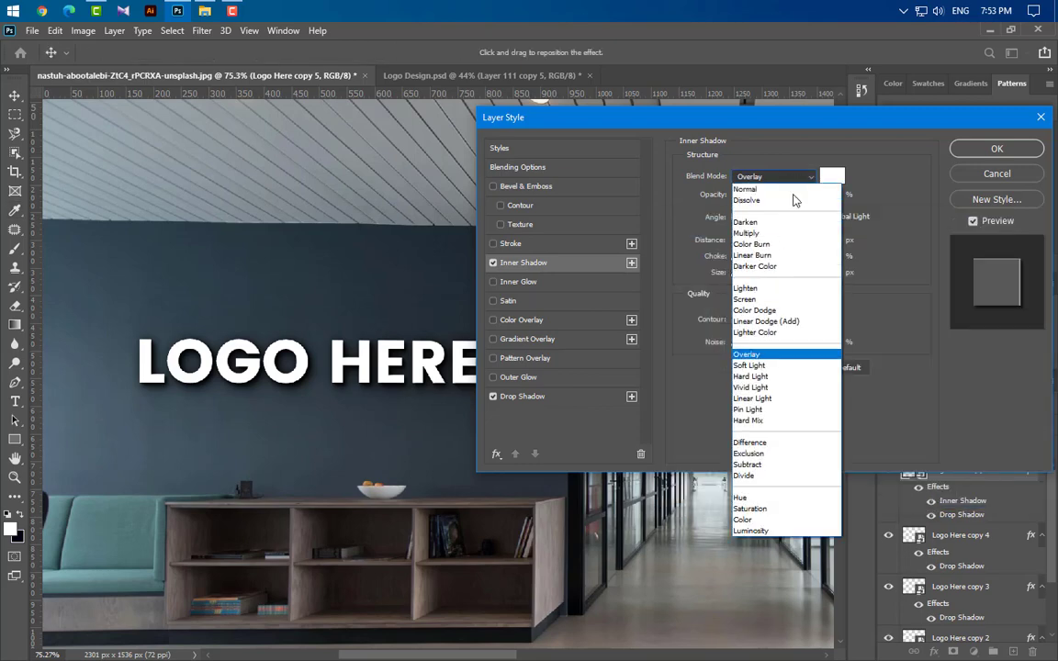
click(787, 358)
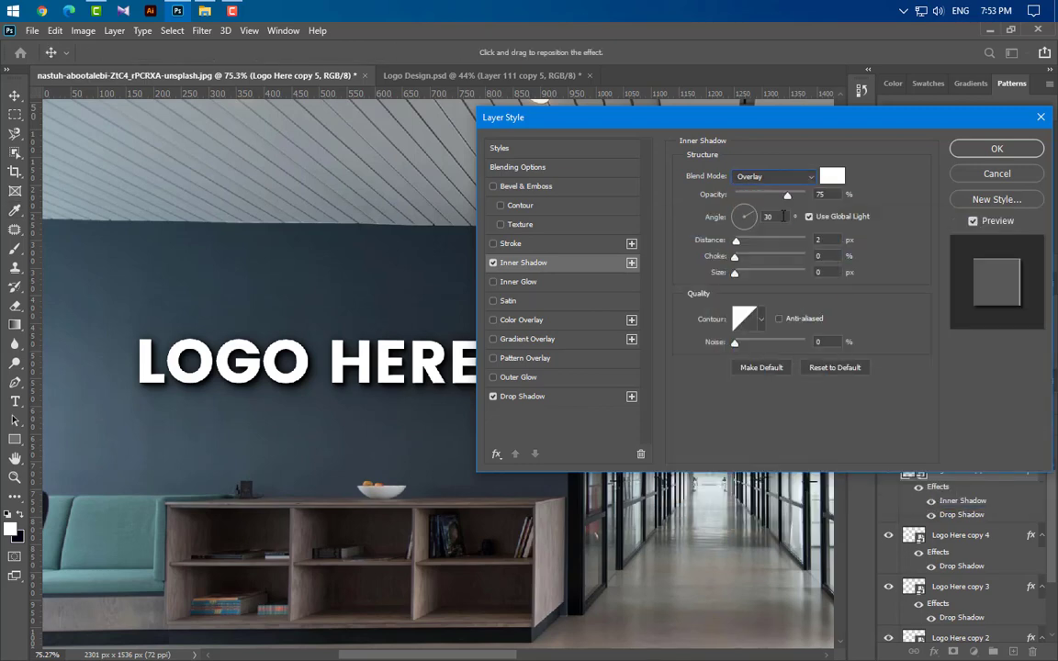
text(135)
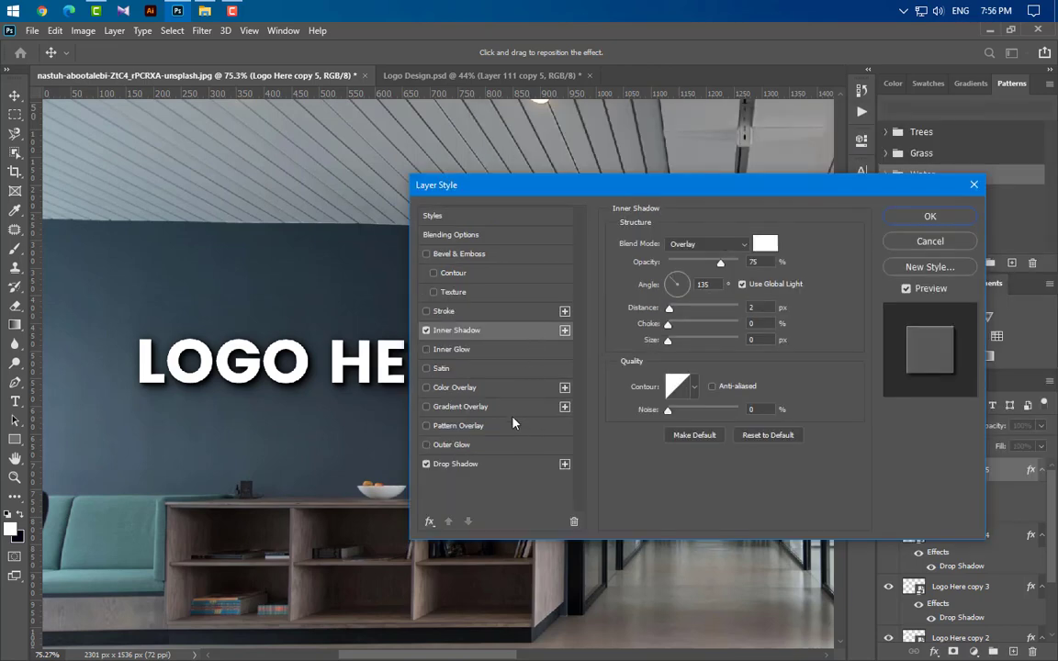
- Add a Gradient Overlay to Logo Here copy 5 at 75% opacity, with a linear gradient from grey #575b60 to white #ffffff
click(512, 412)
drag(777, 257, 749, 258)
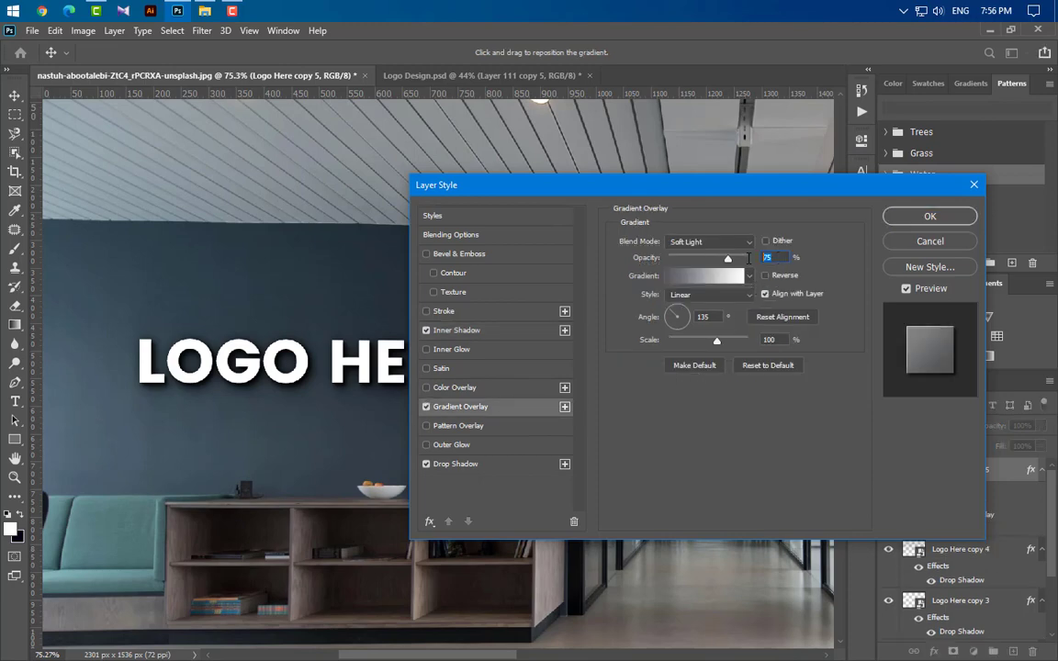
click(708, 277)
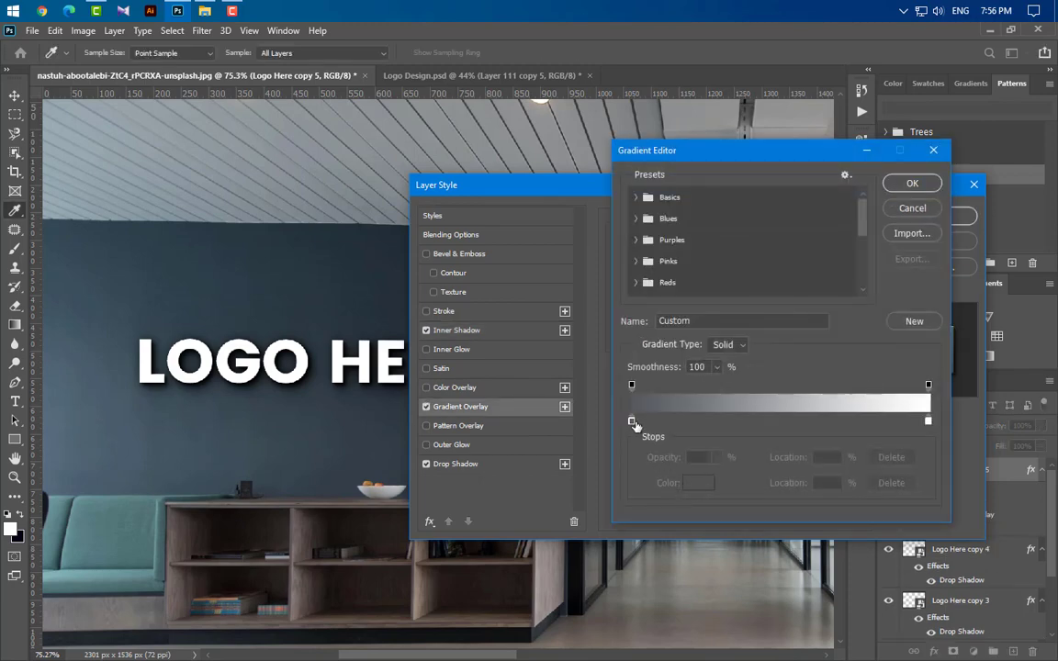
double_click(632, 421)
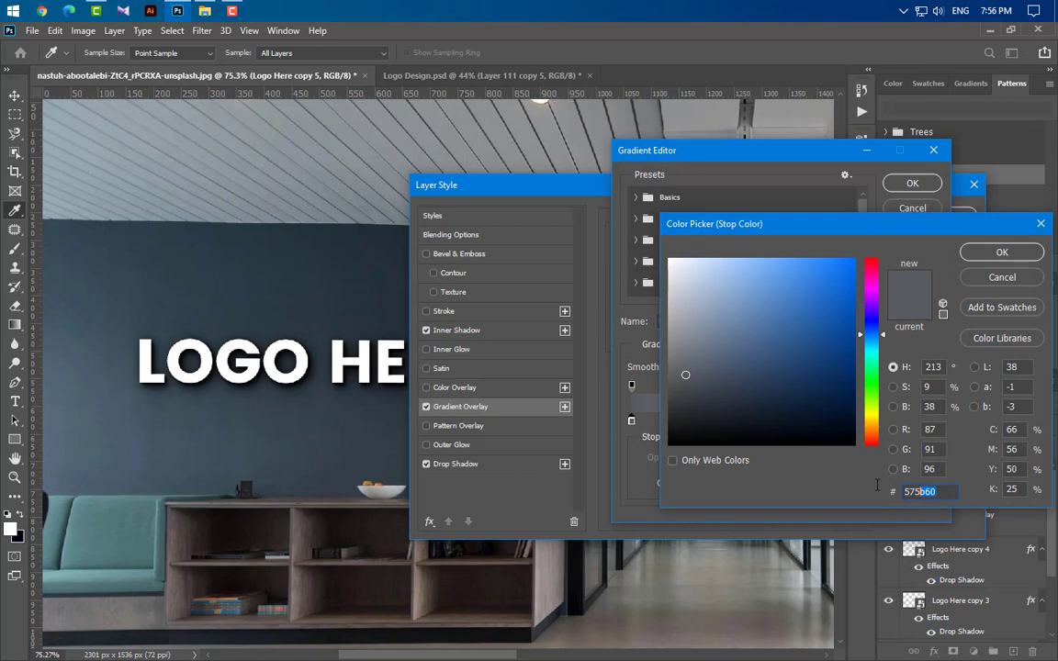
click(1004, 276)
click(929, 422)
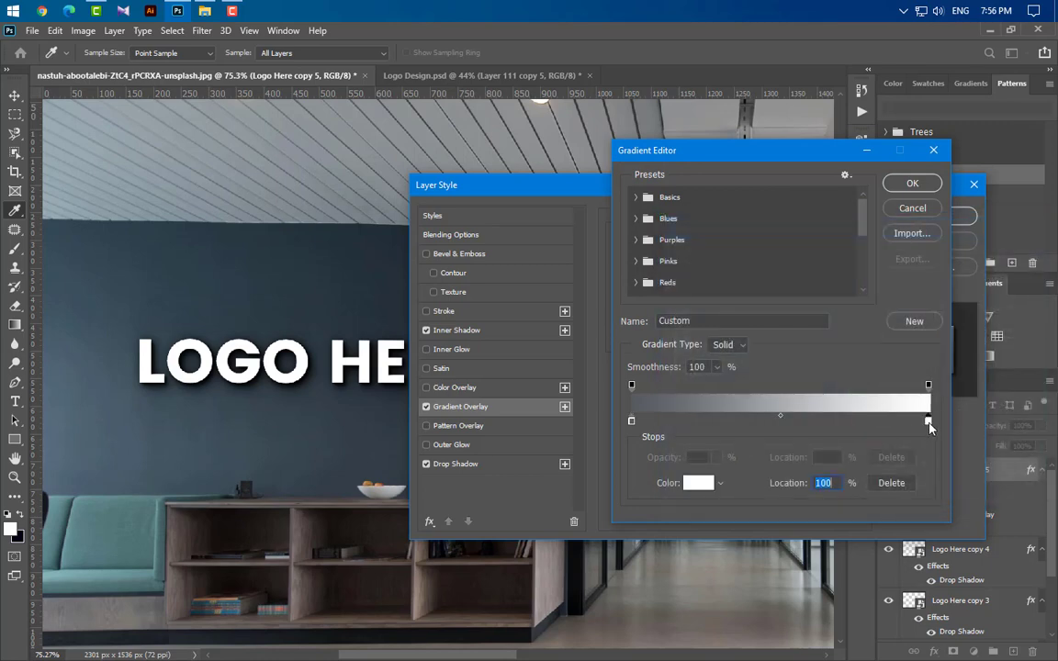
double_click(929, 423)
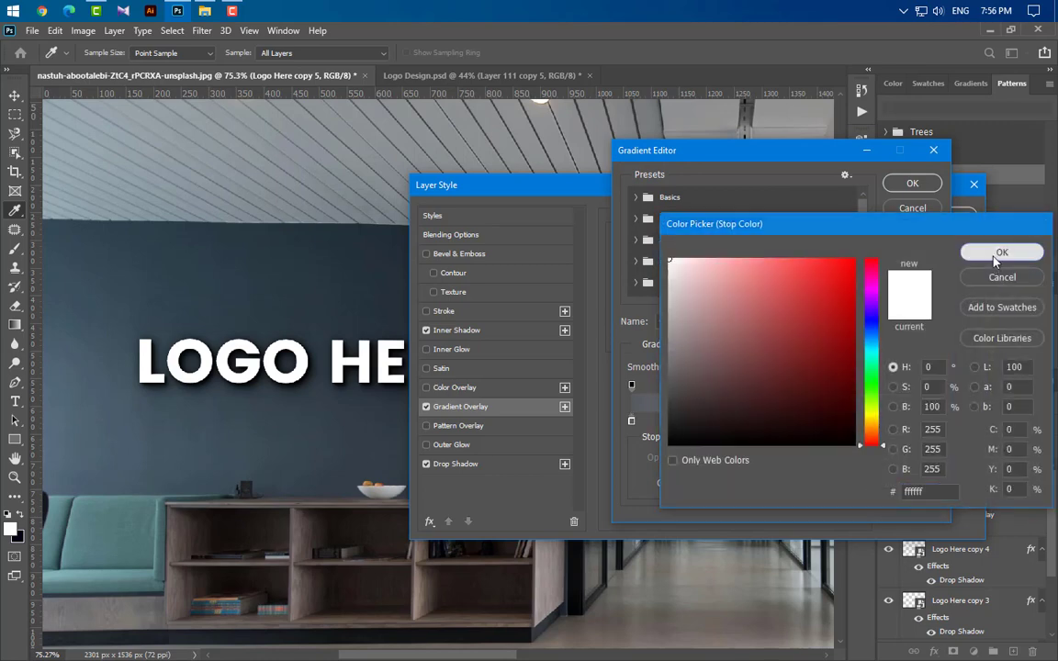
click(995, 259)
click(911, 182)
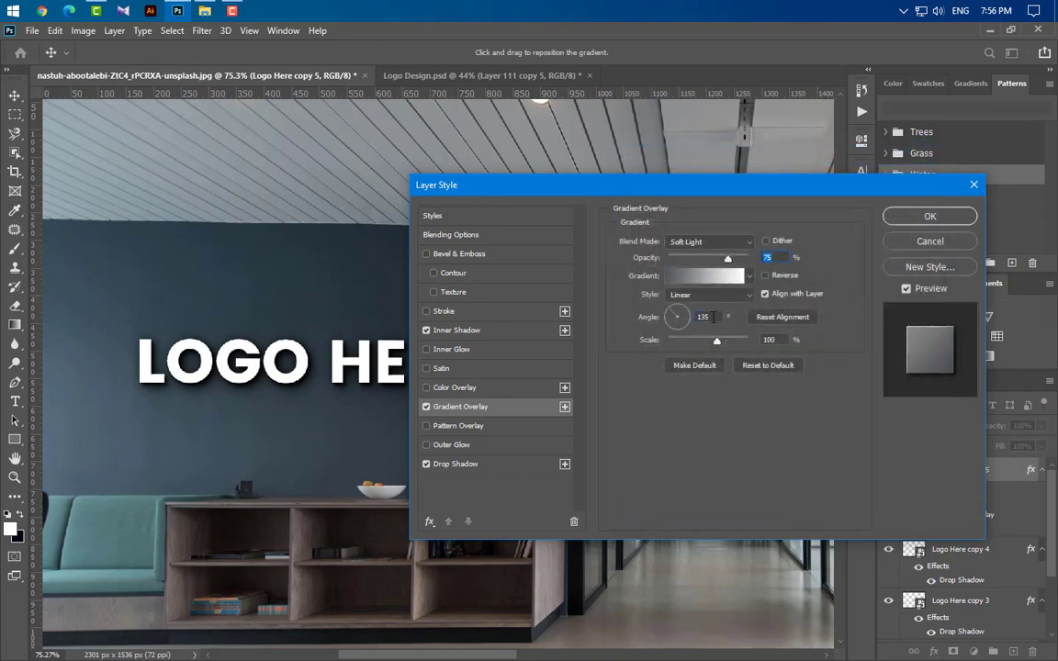
- Use a 135° angle, 100% scale and Soft Light blend mode for the Gradient Overlay and apply the layer styles
click(713, 316)
click(784, 341)
click(708, 241)
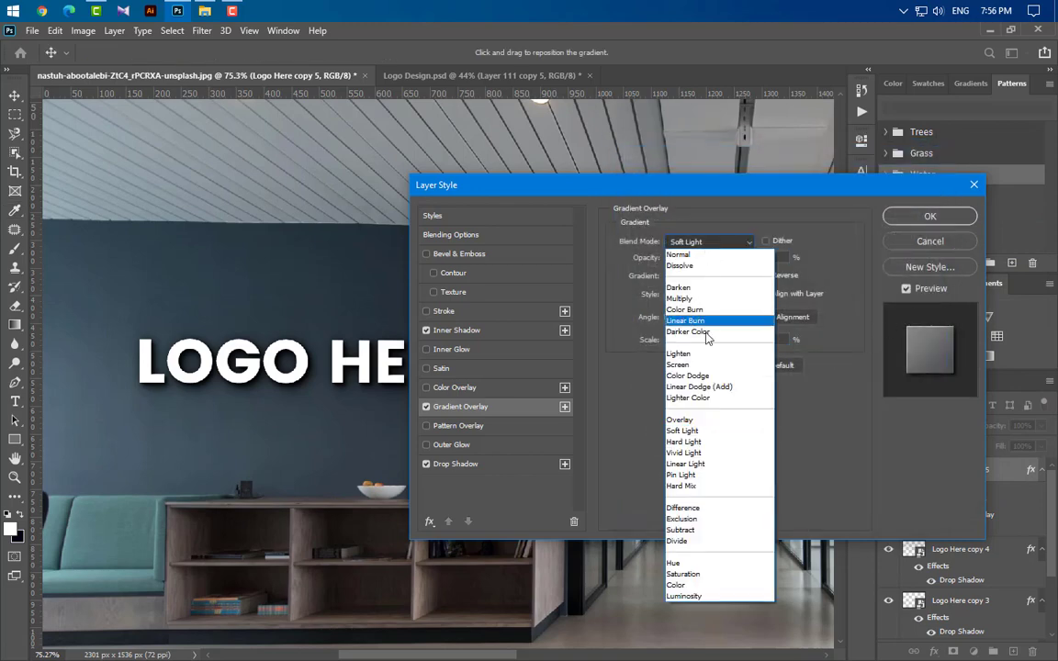
click(706, 431)
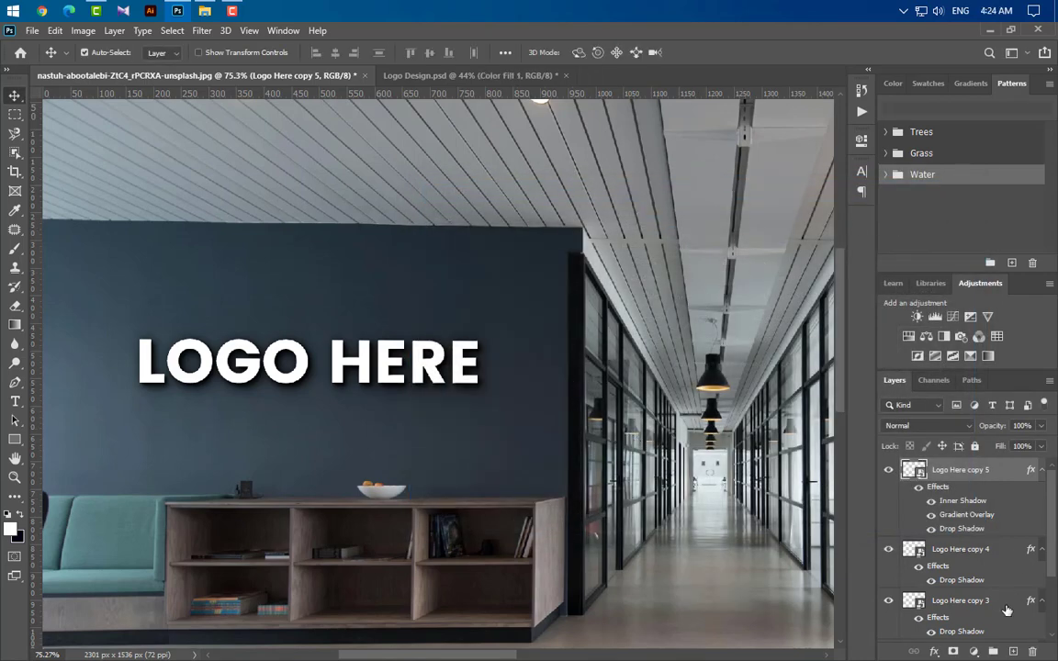
- Add a black #000000 Solid Color fill layer above Logo Here copy 5
click(974, 652)
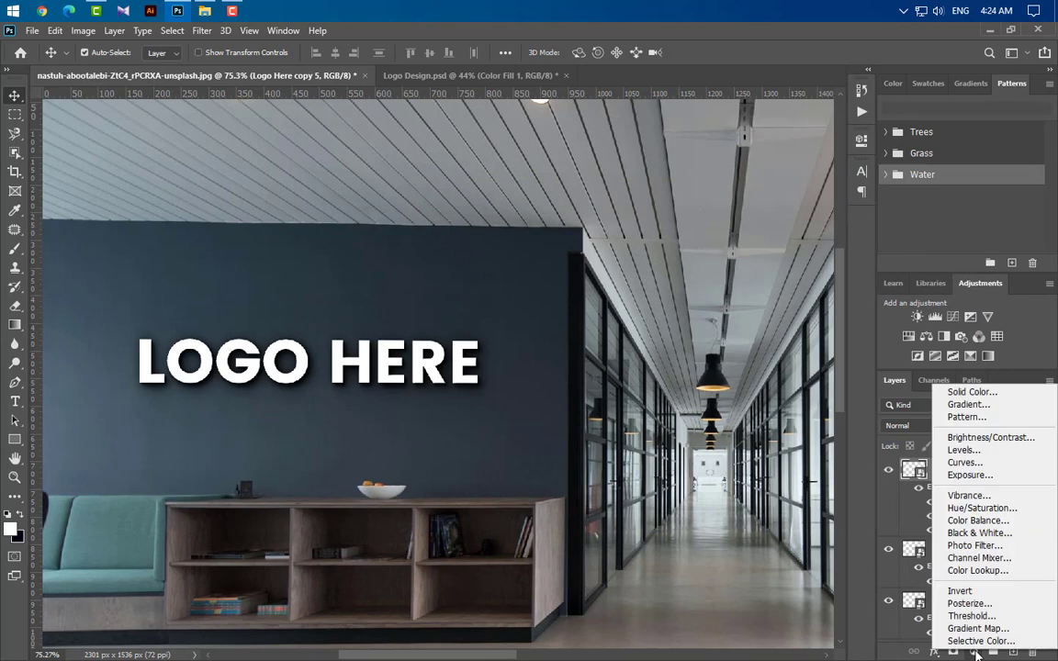
click(964, 392)
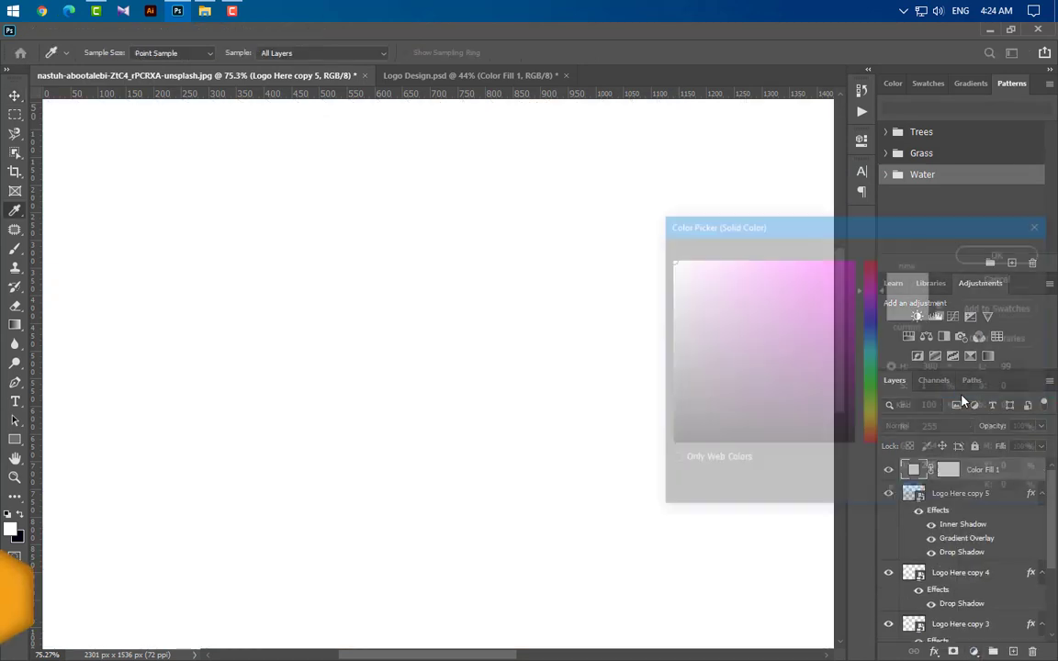
drag(707, 435, 599, 497)
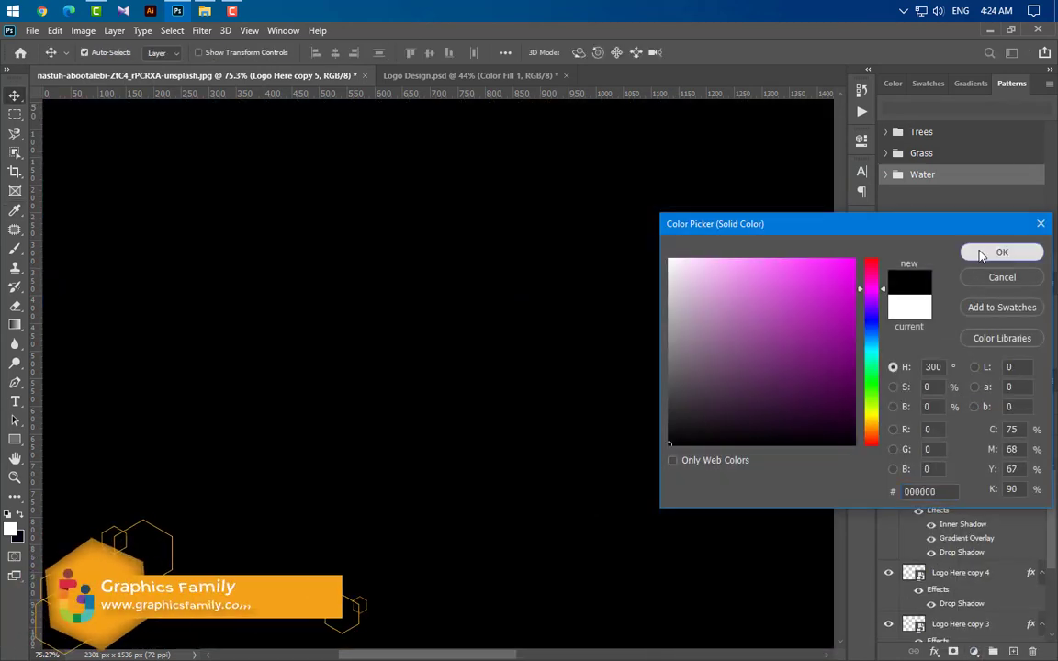
click(973, 252)
- Set the black fill layer's blend mode to Multiply and clip it to Logo Here copy 5
click(951, 429)
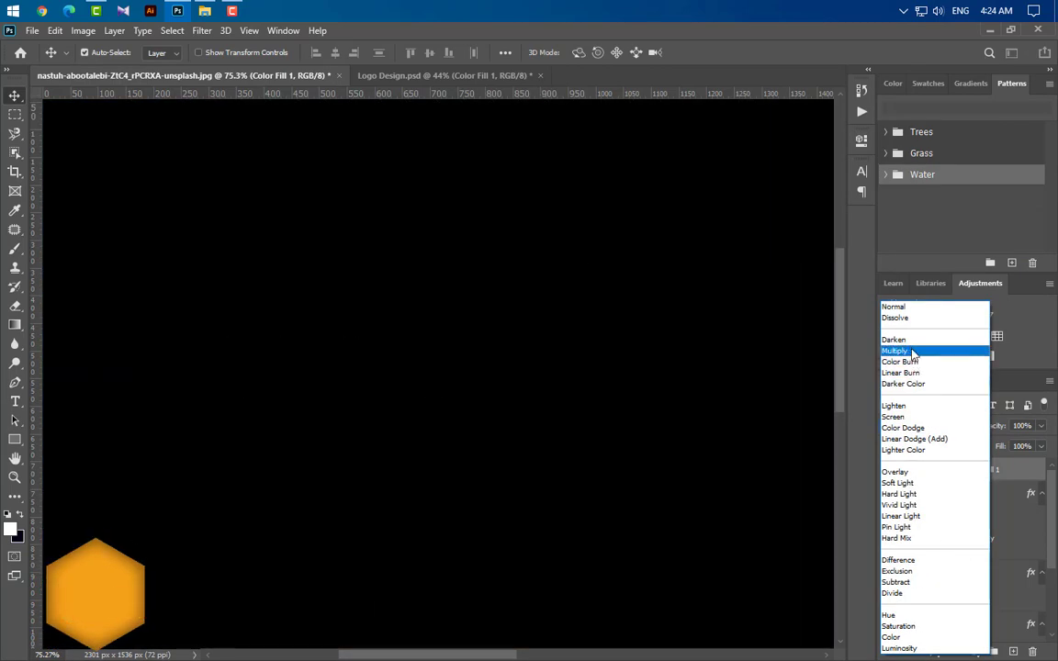
click(912, 352)
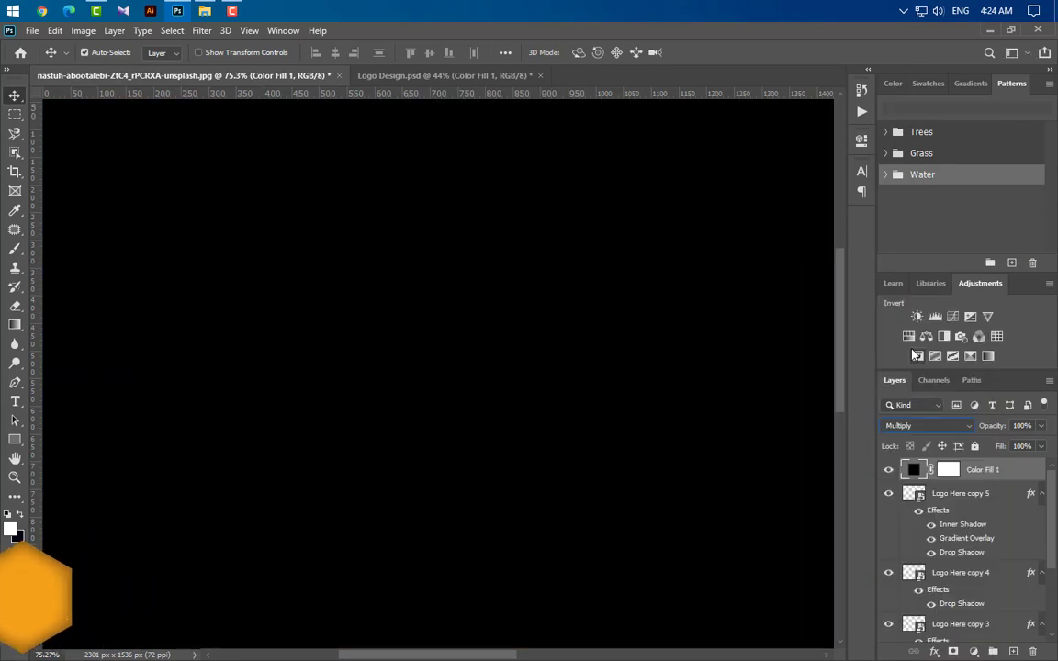
right_click(1016, 479)
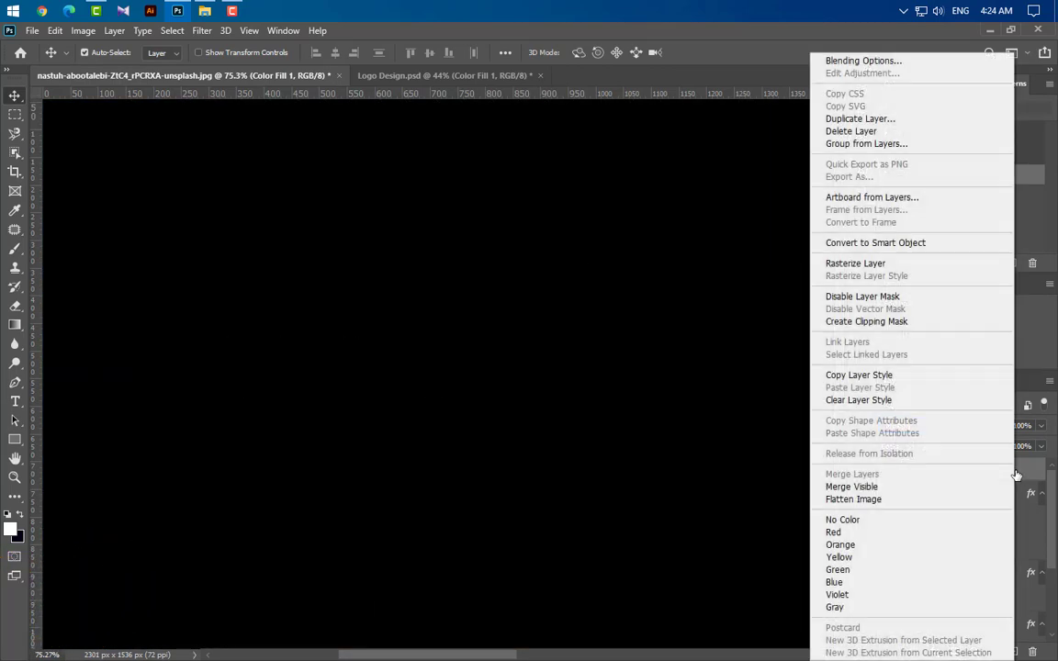
click(895, 326)
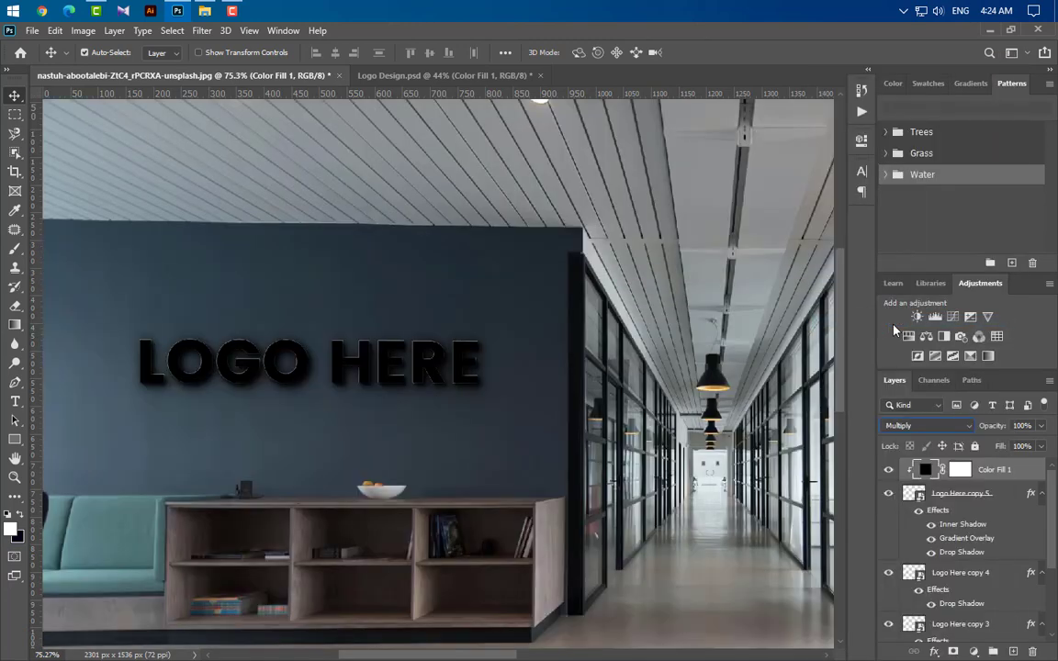
- Add a Gradient fill layer above the black colour fill and set the gradient's start stop to black #000000
click(973, 652)
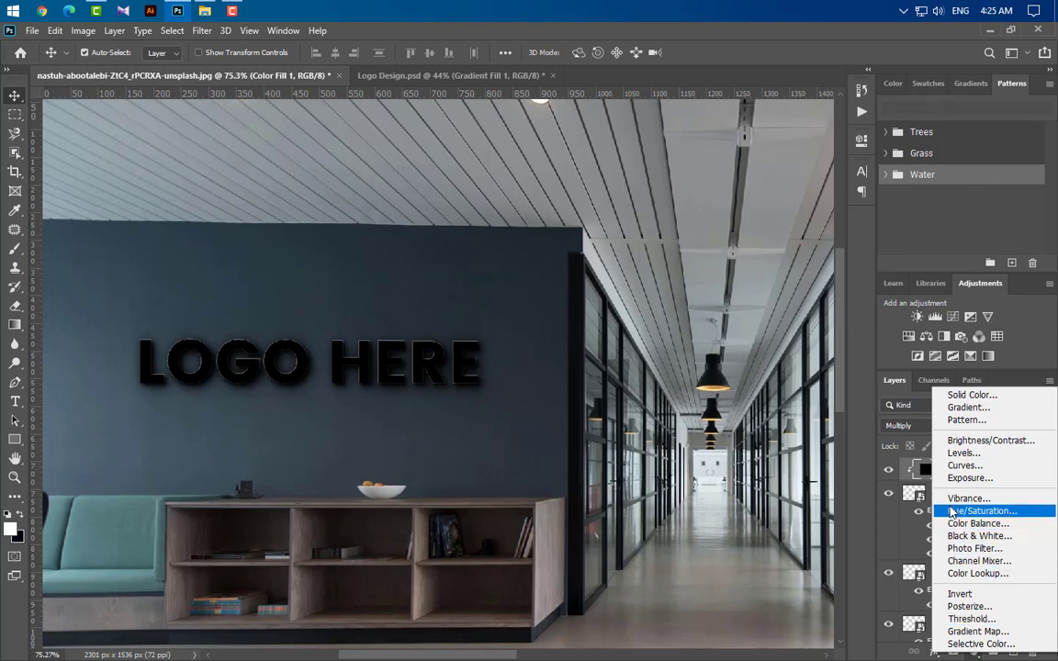
click(955, 410)
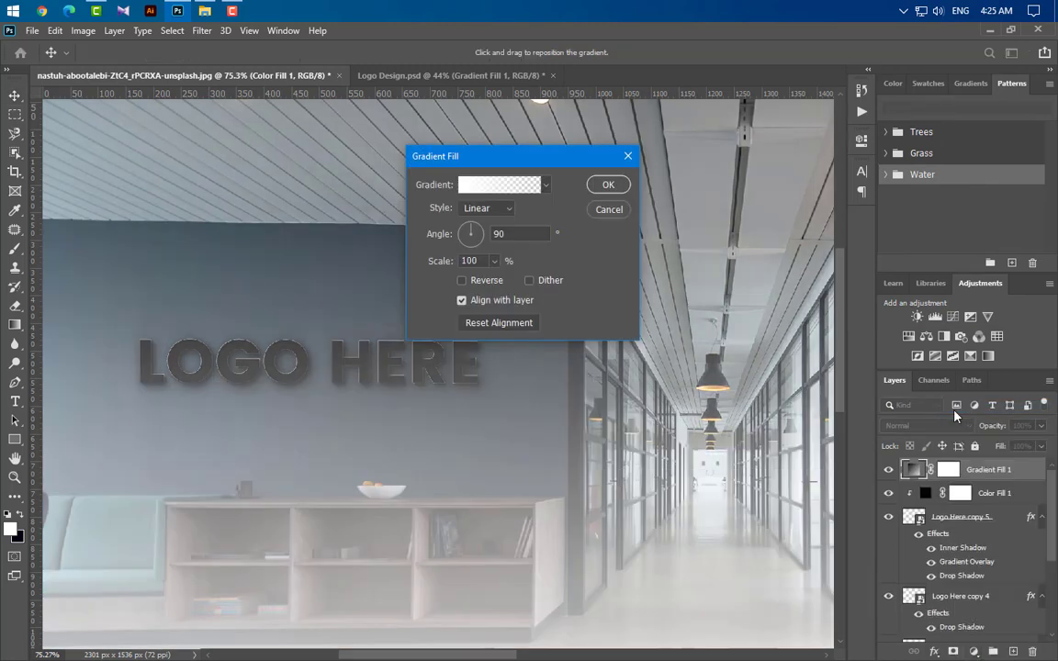
click(501, 185)
click(632, 421)
double_click(632, 420)
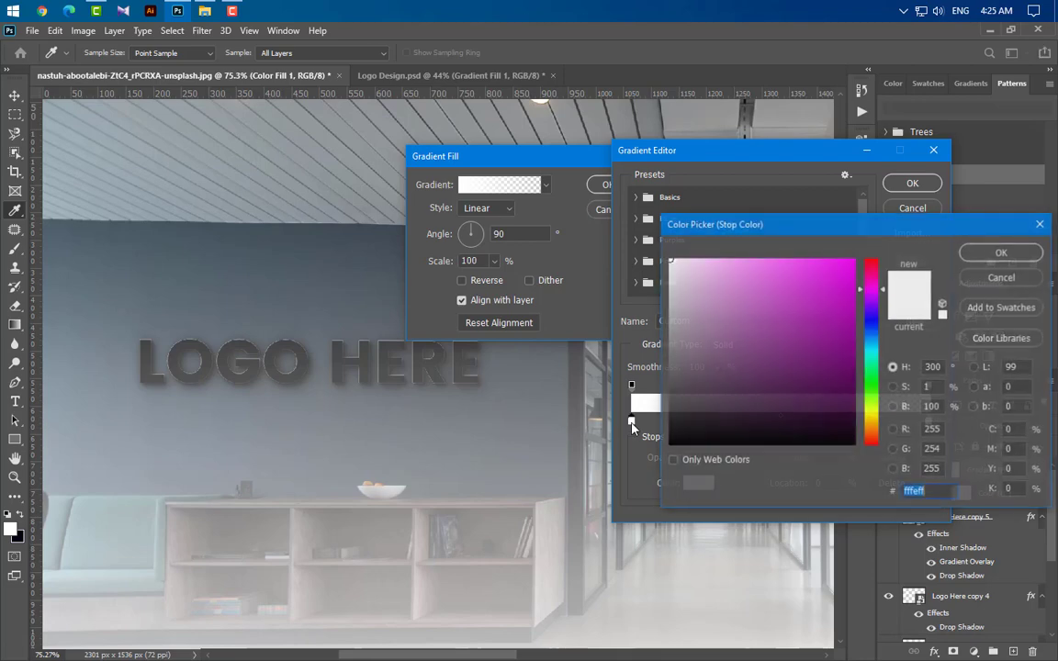
text(000000)
click(1022, 253)
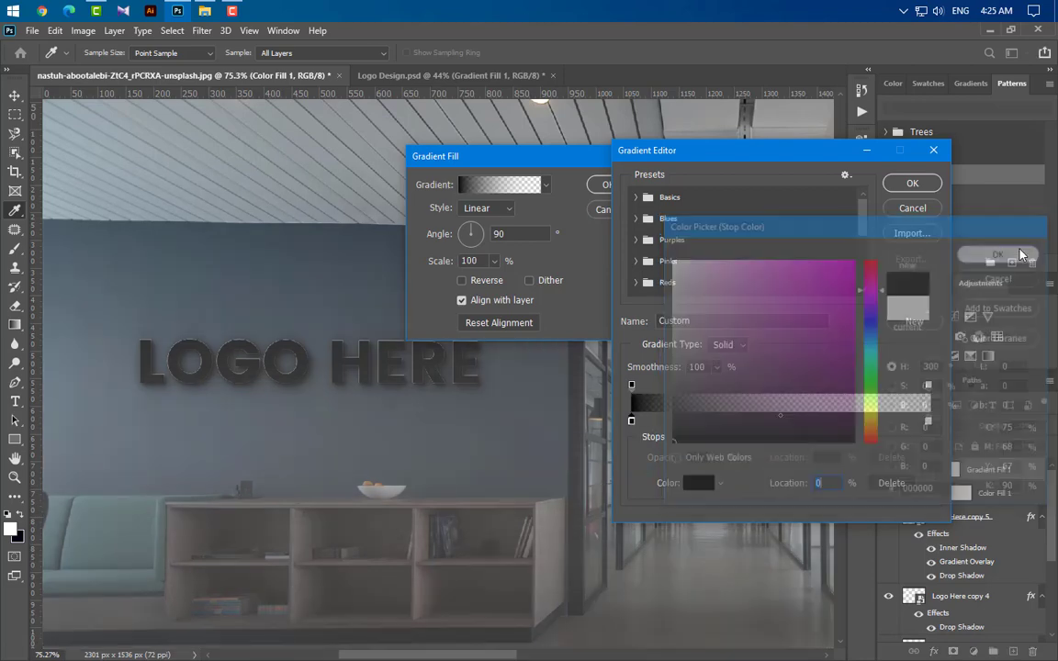
- Set the gradient's end stop to white #ffffff with 100% opacity and confirm the edited gradient
click(929, 422)
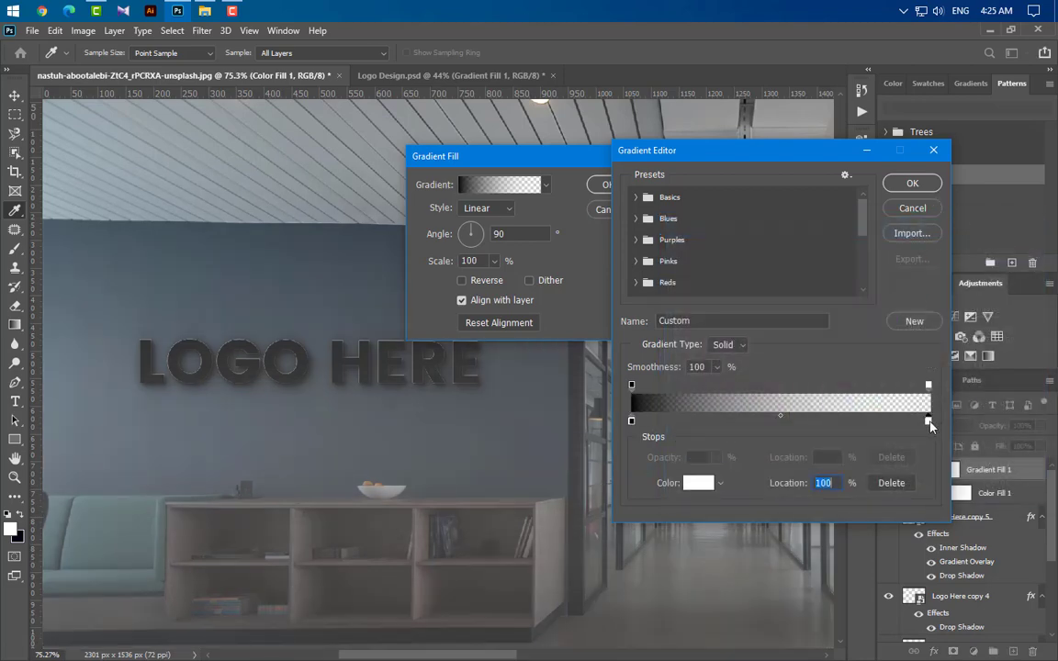
double_click(928, 422)
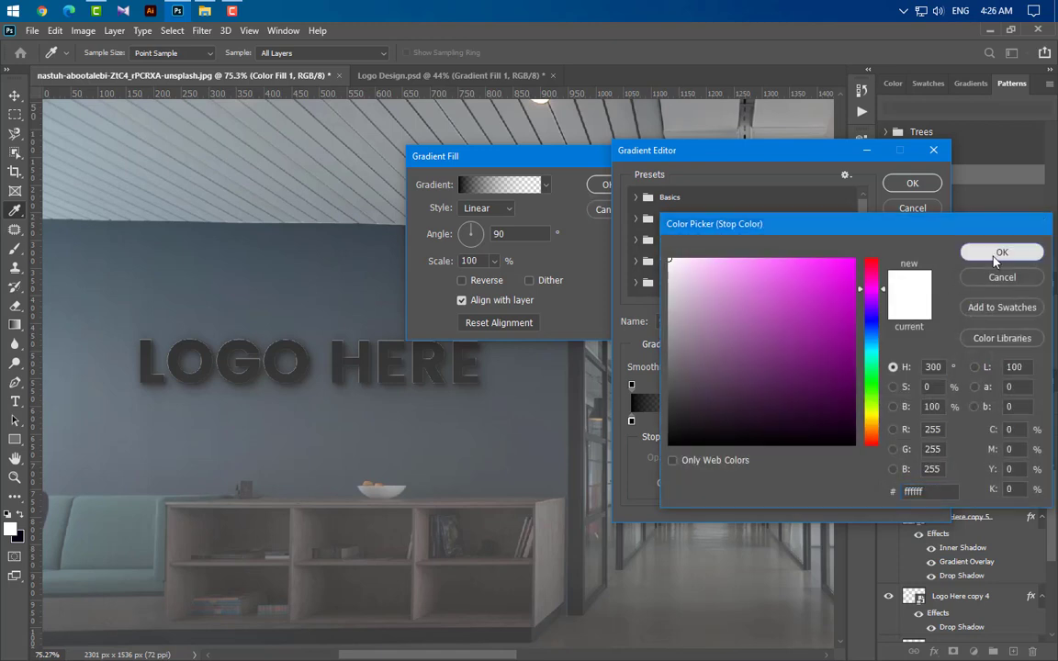
click(1002, 251)
click(928, 386)
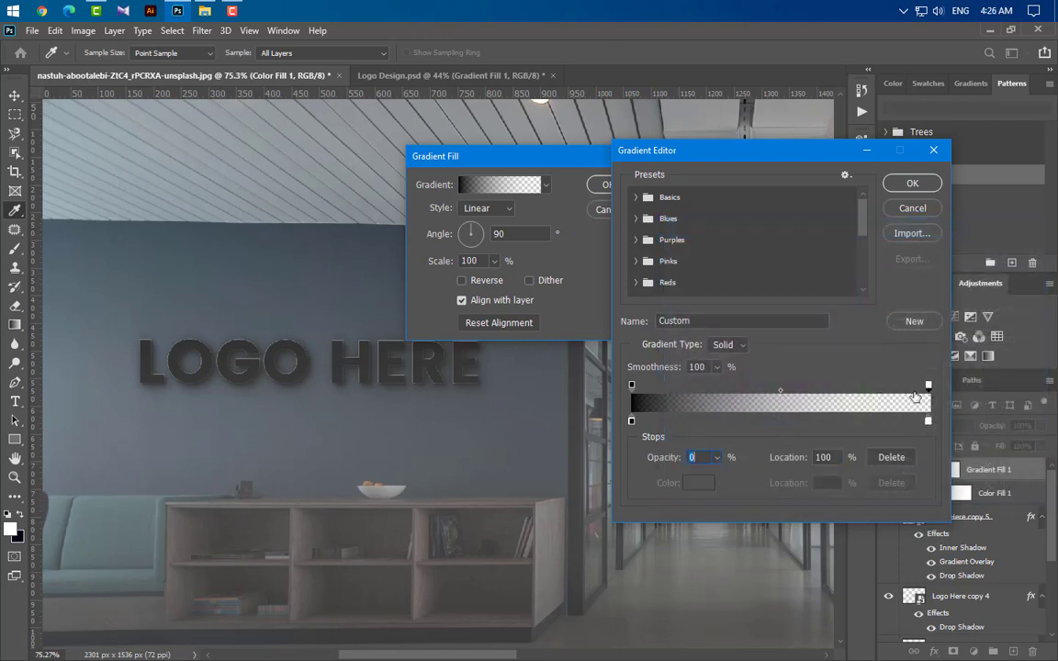
click(716, 458)
drag(716, 478, 898, 472)
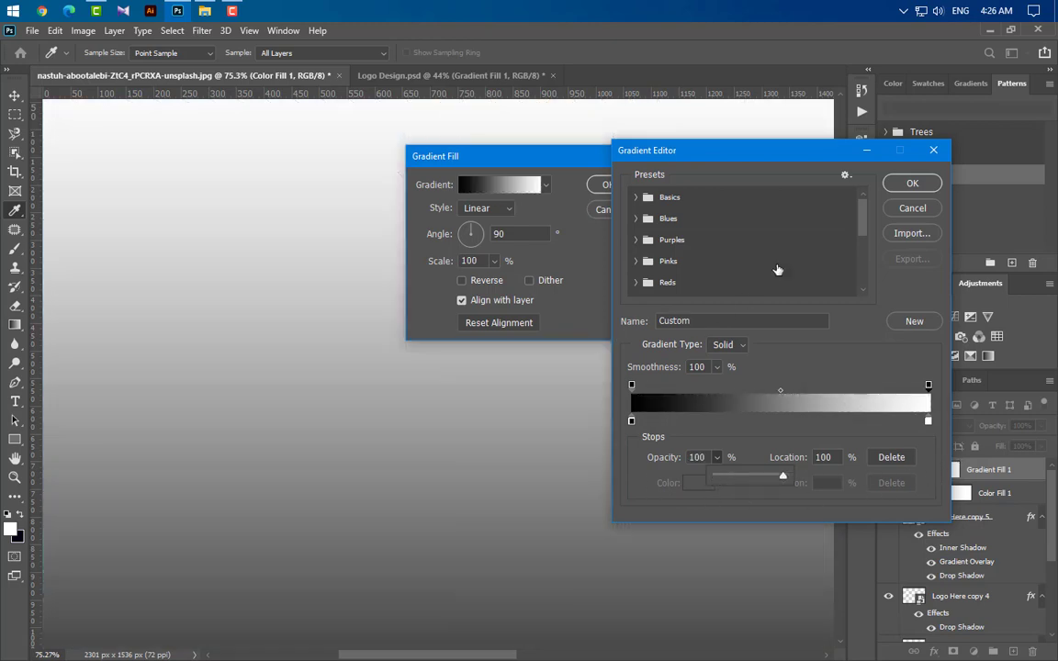
click(907, 182)
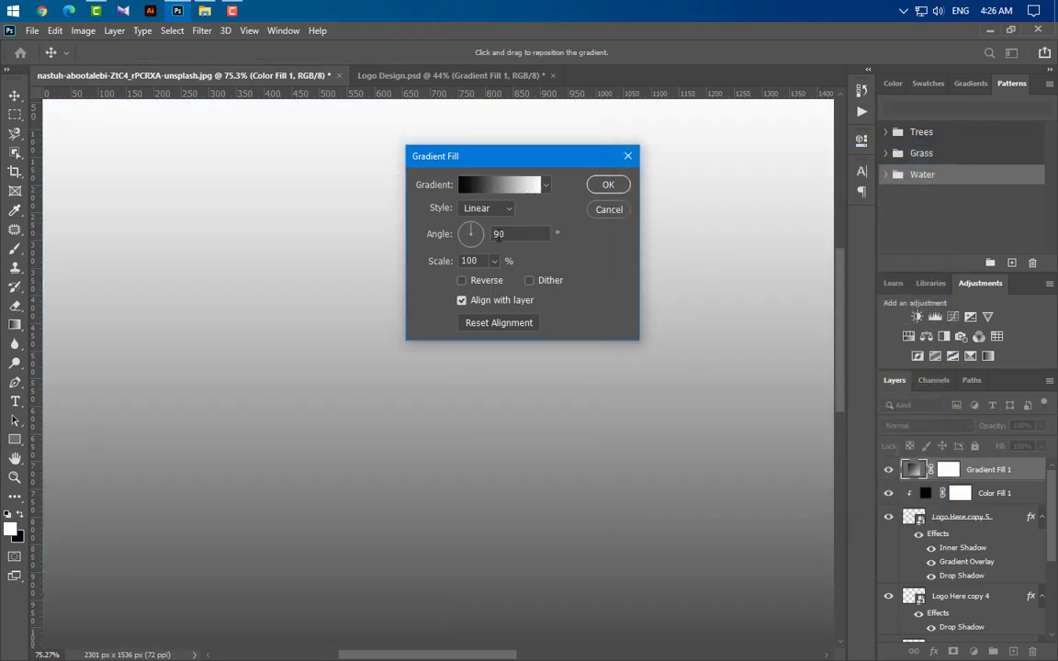
- Change the gradient fill's style to Reflected and set its angle to 135°
click(502, 208)
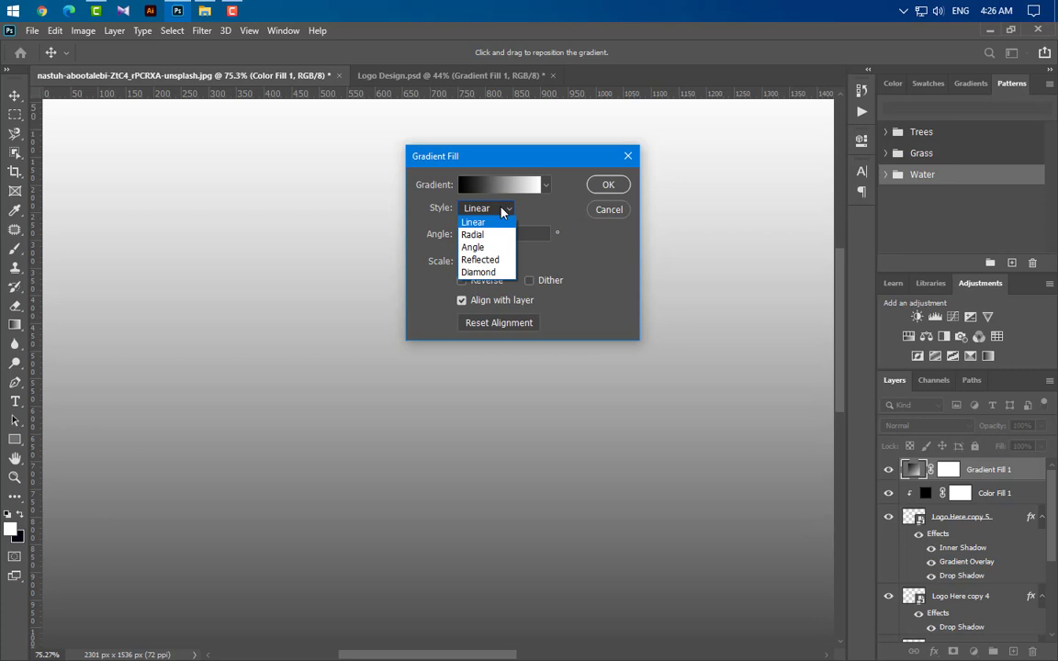
click(492, 263)
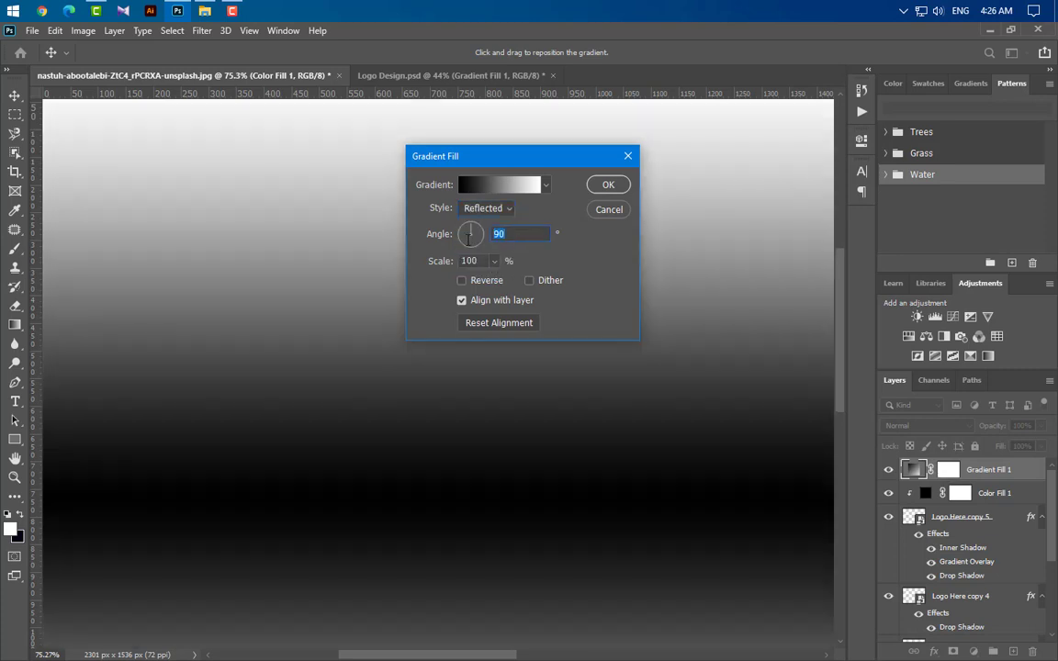
mouse_move(470, 237)
mouse_down()
mouse_move(475, 230)
mouse_move(463, 228)
mouse_up()
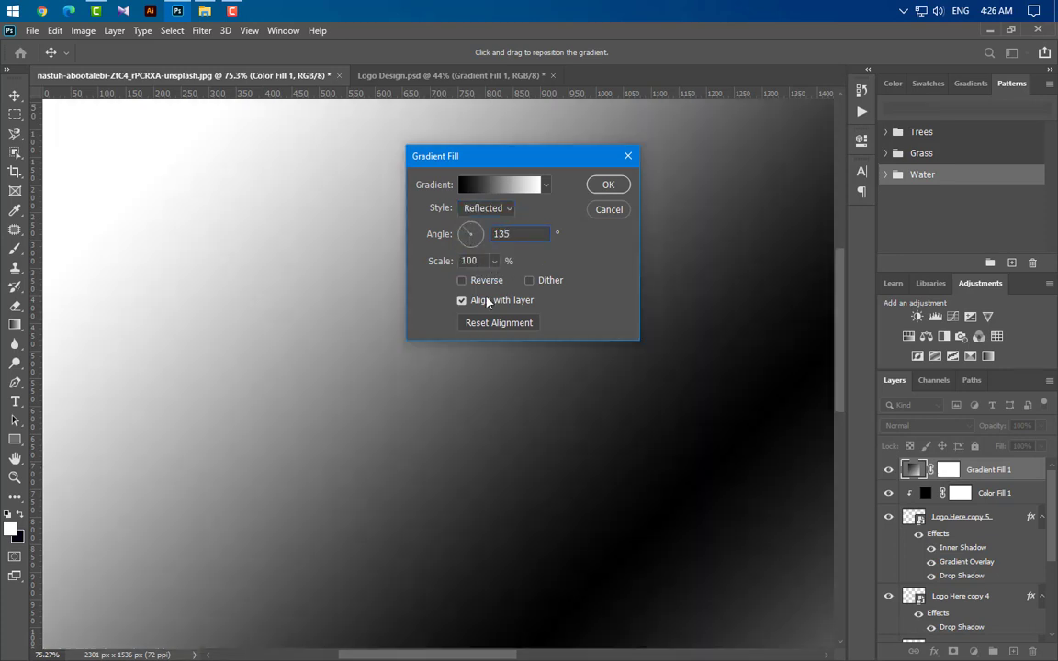
- Enable Reverse and Dither for the reflected gradient and set its scale to 65%
click(494, 261)
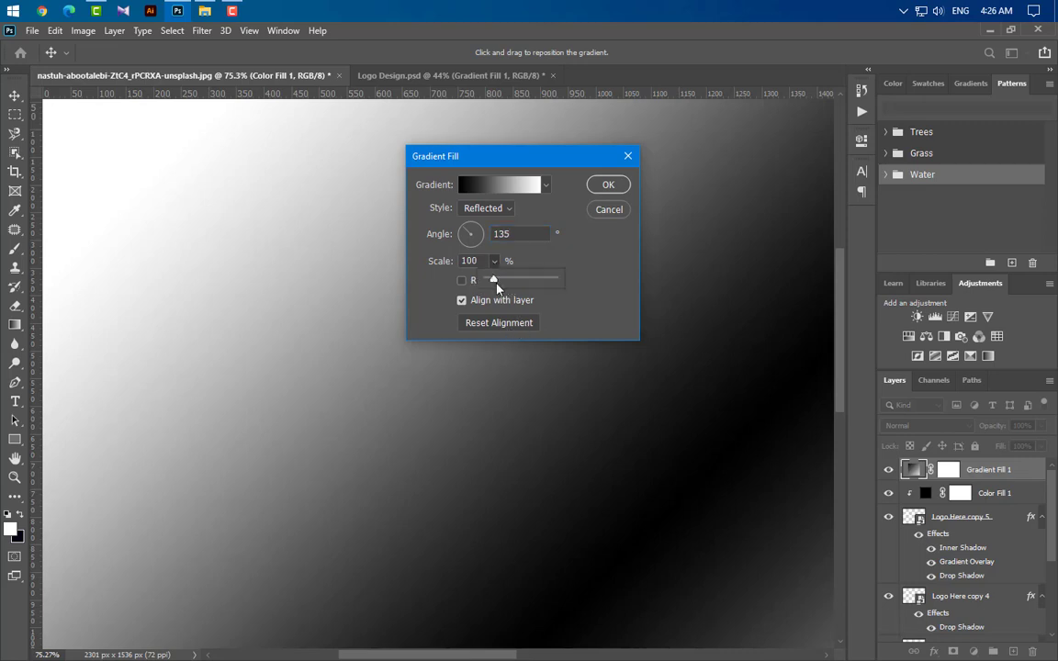
drag(494, 280, 484, 280)
click(491, 296)
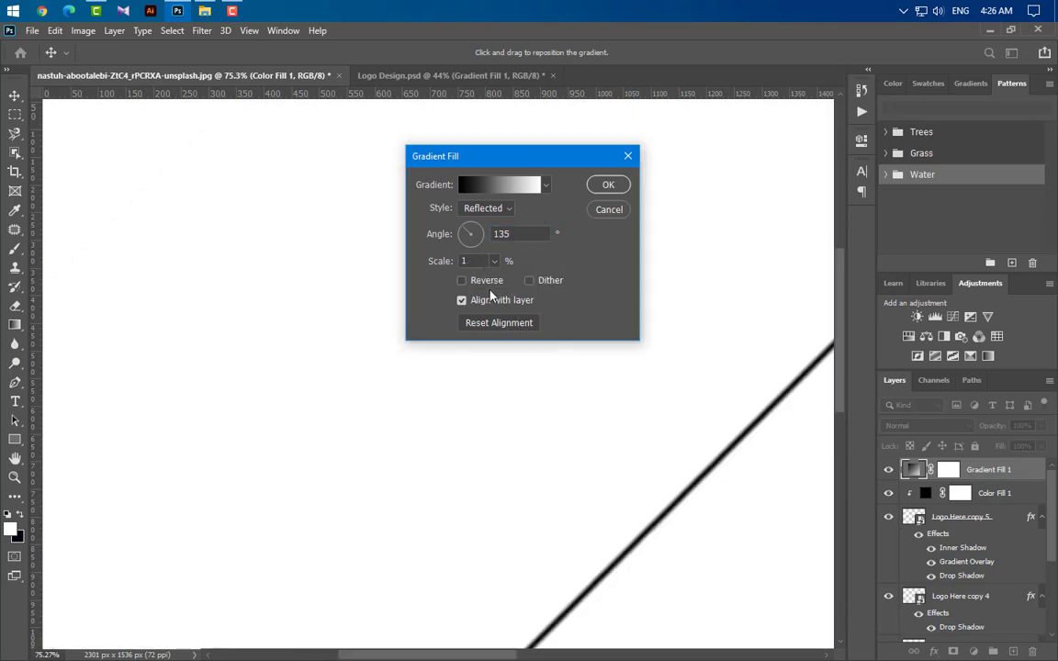
click(462, 280)
click(529, 280)
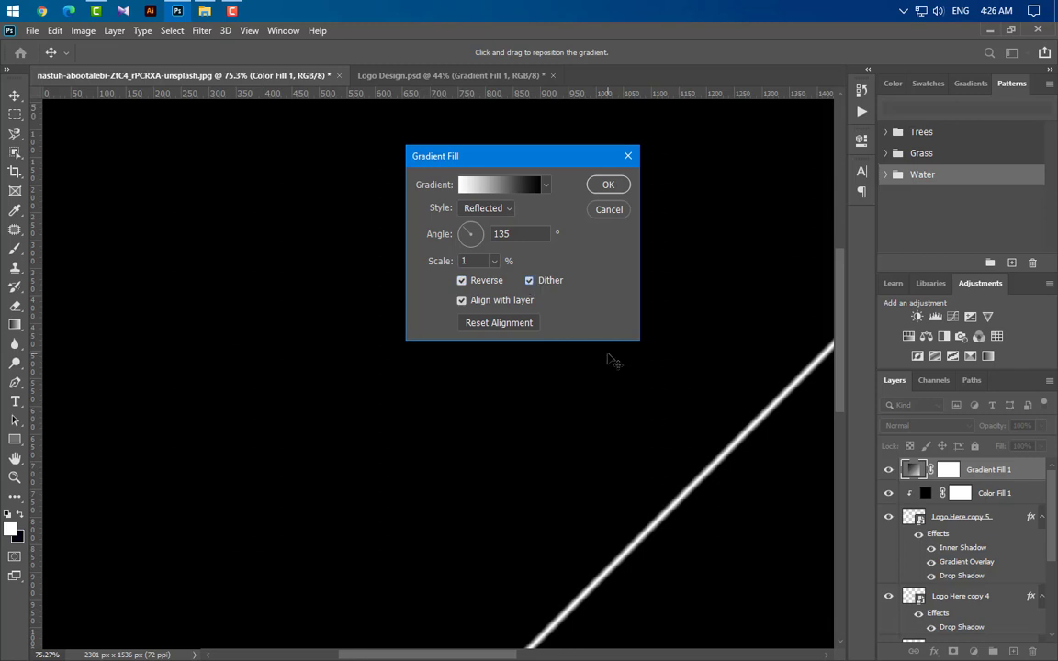
scroll(404, 386, down, 5)
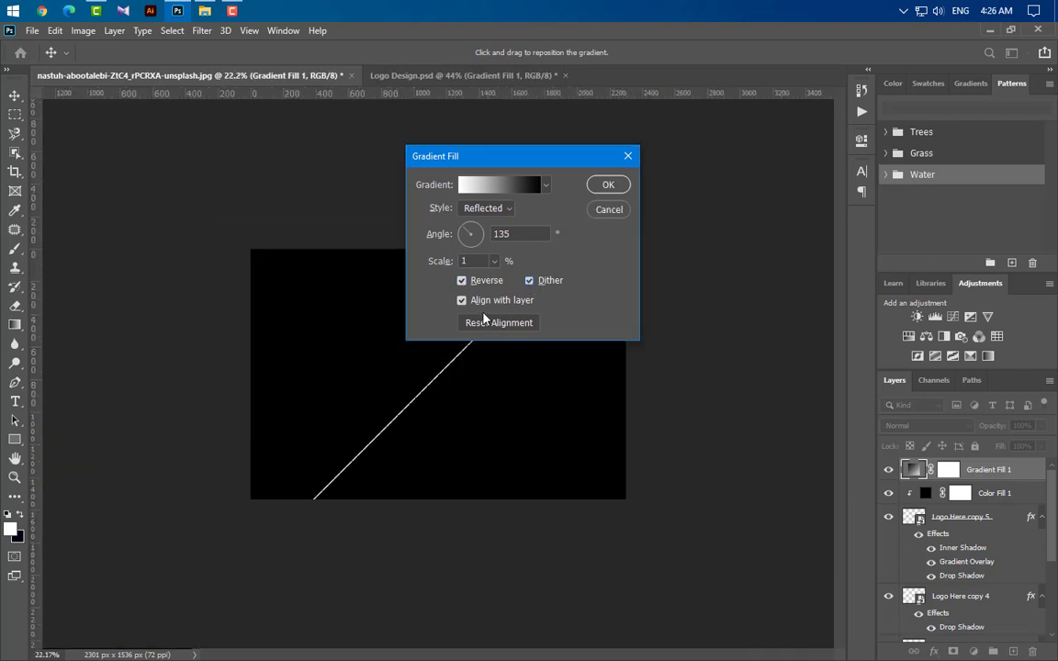
click(473, 261)
text(65)
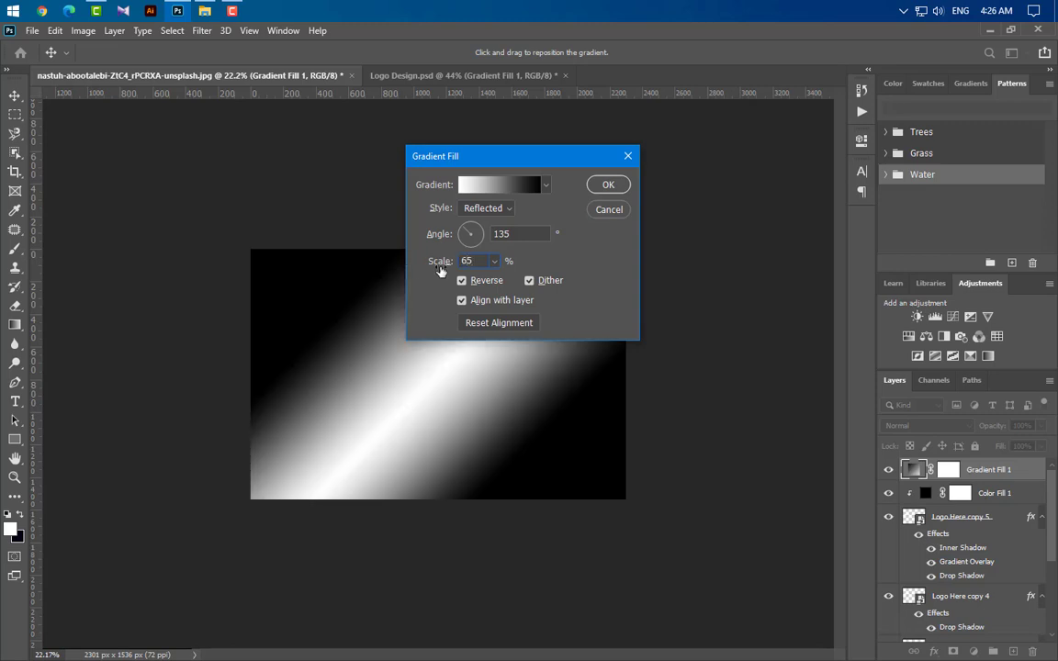
- Apply the gradient fill and clip it to the Logo Here copy 5 layer below
click(608, 185)
right_click(1001, 469)
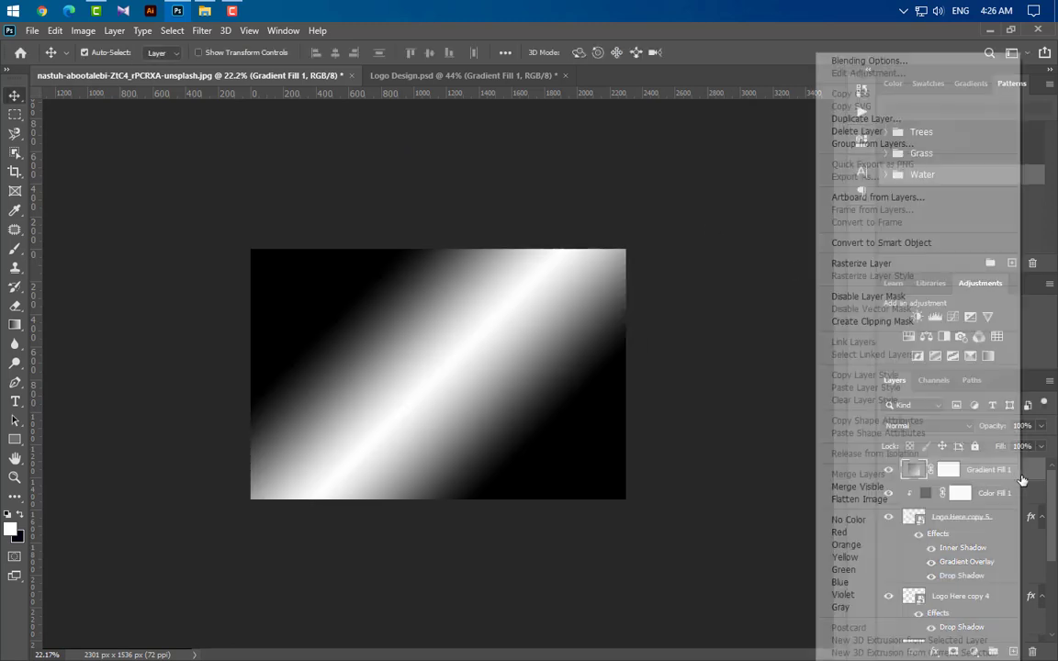
click(872, 321)
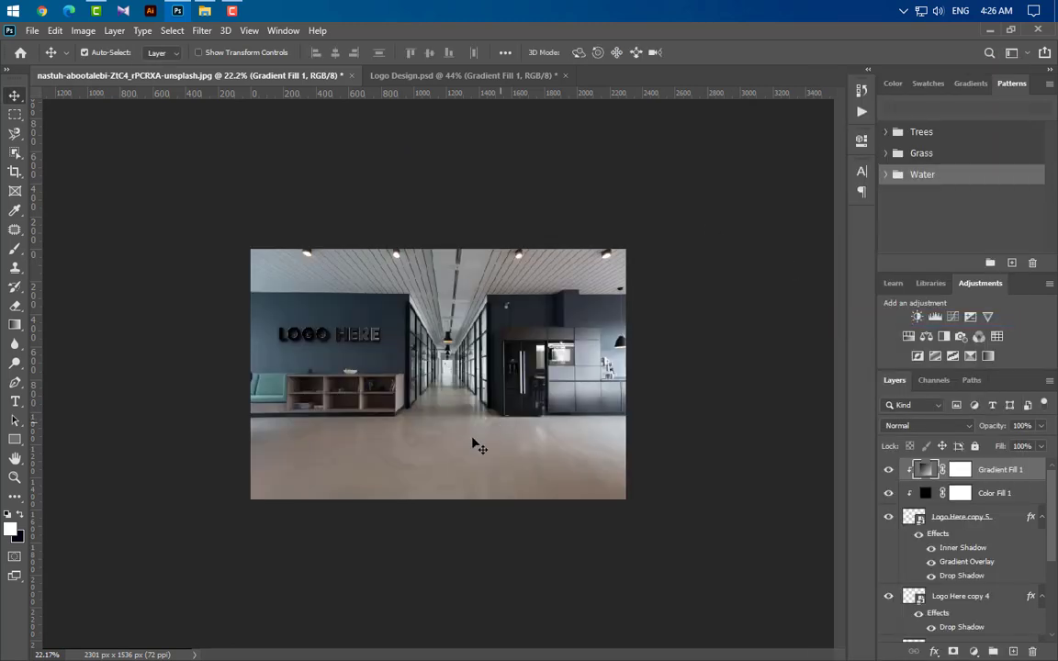
- Reposition the white band of Gradient Fill 1 over the wall logo text, keep its scale at 65% and apply the change
scroll(358, 413, up, 2)
scroll(441, 395, up, 2)
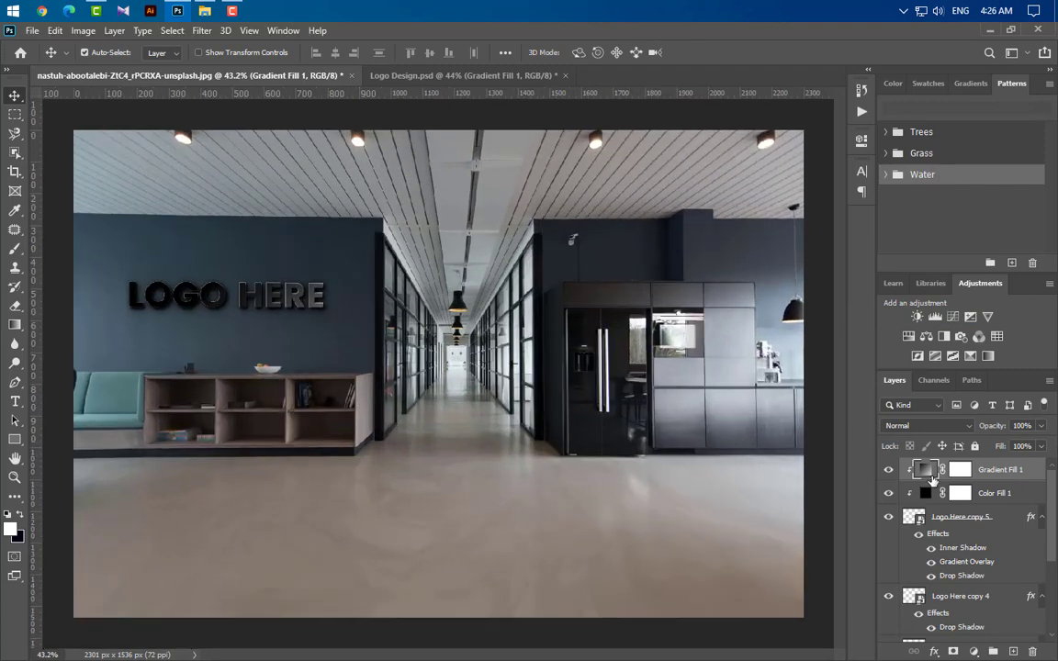
double_click(925, 471)
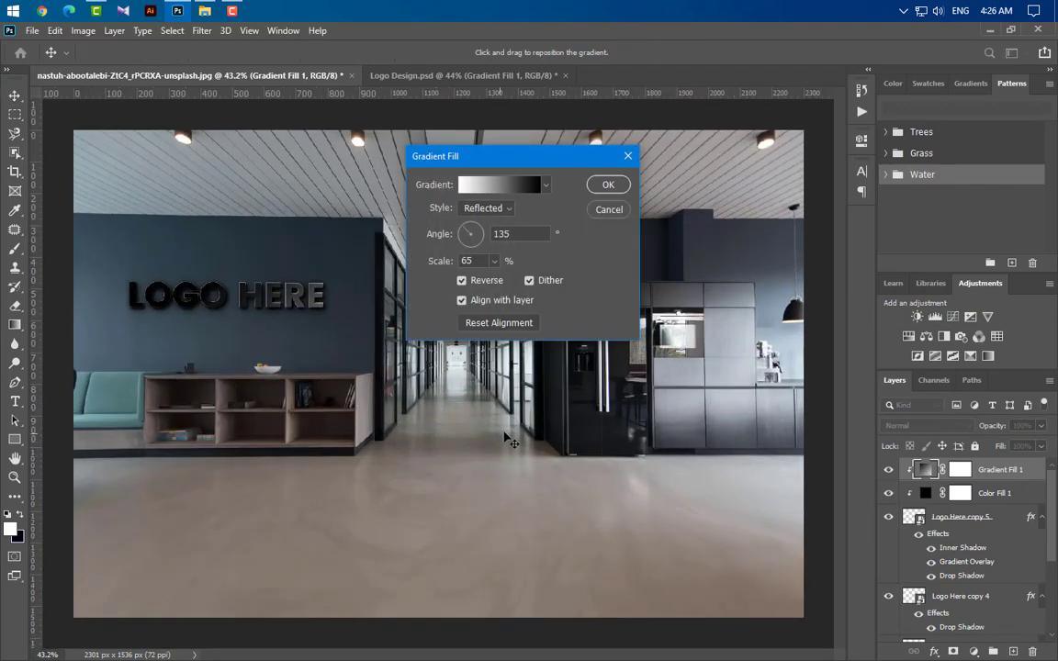
drag(460, 400, 307, 375)
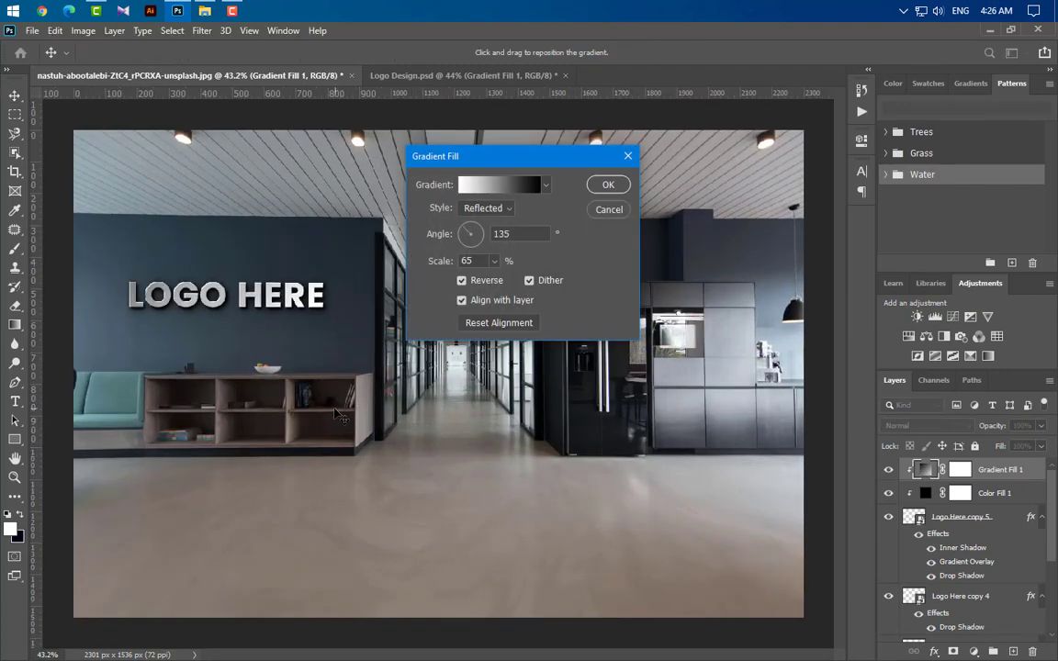
click(495, 262)
drag(494, 283, 342, 286)
drag(251, 361, 219, 266)
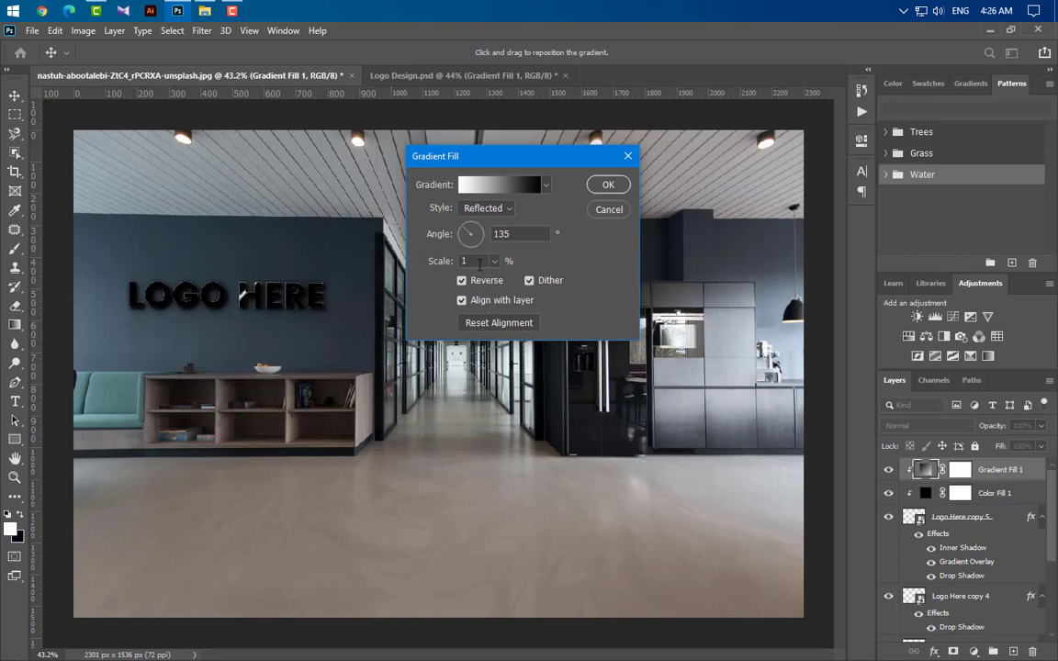
click(437, 261)
text(65)
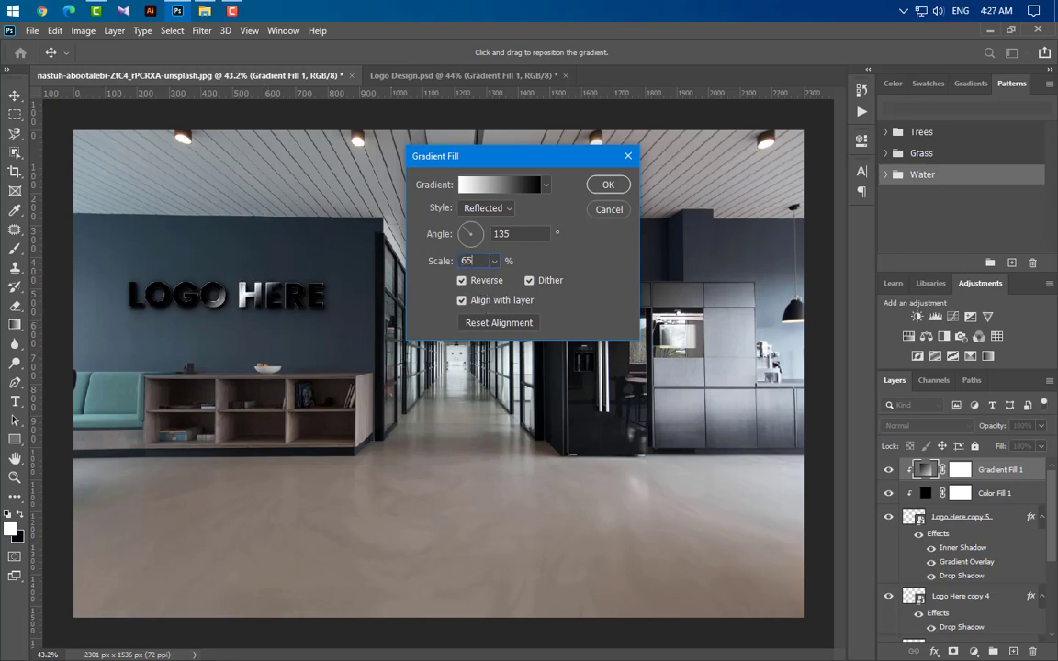
click(608, 184)
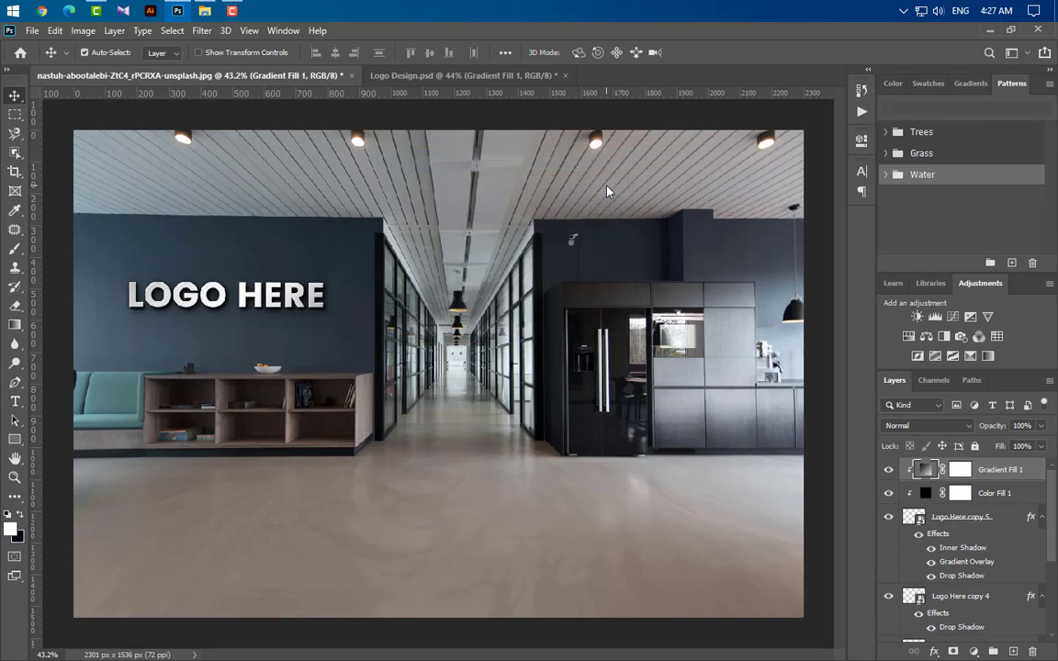
- Set Gradient Fill 1's blend mode to Exclusion and its fill to 20%
click(926, 425)
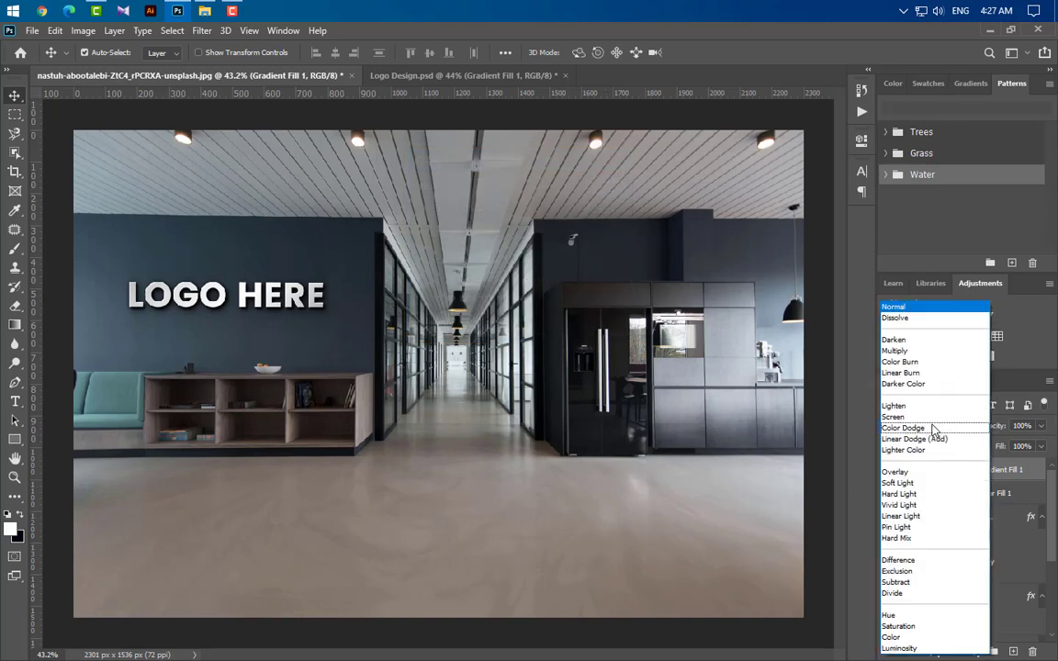
click(917, 571)
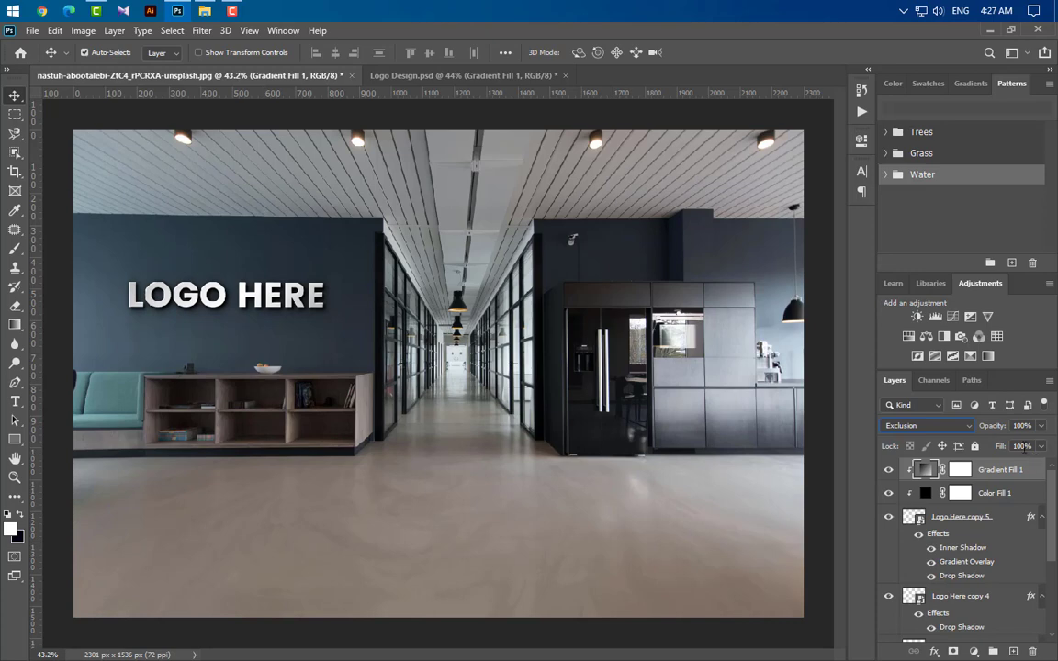
click(983, 448)
text(20)
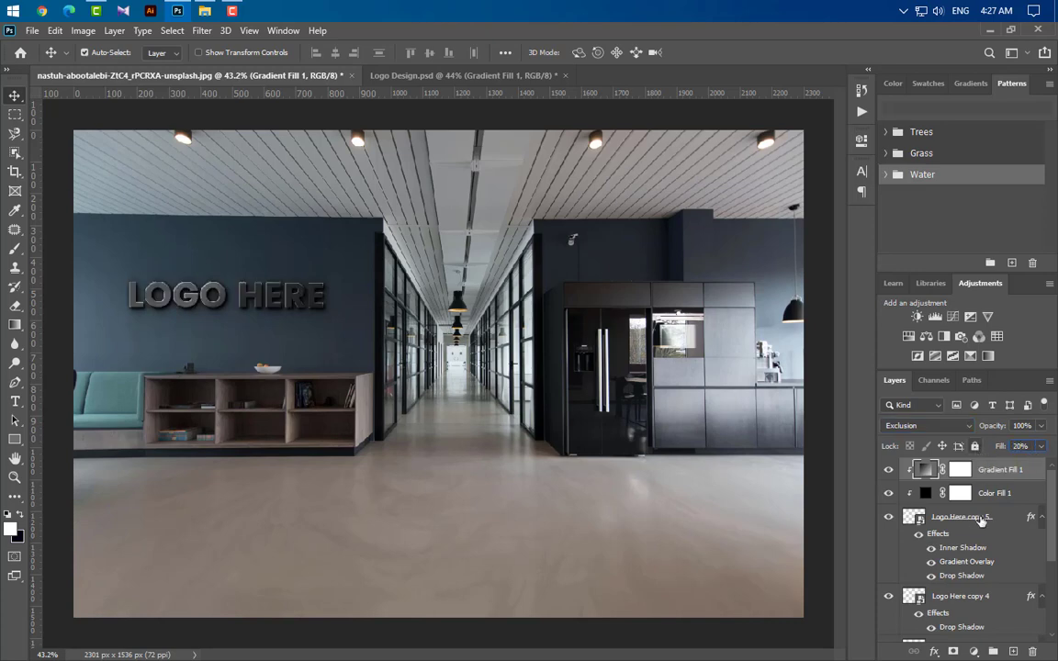
- Add a second Gradient fill layer above Gradient Fill 1 and set its start stop to dark brown #1a150c
click(975, 652)
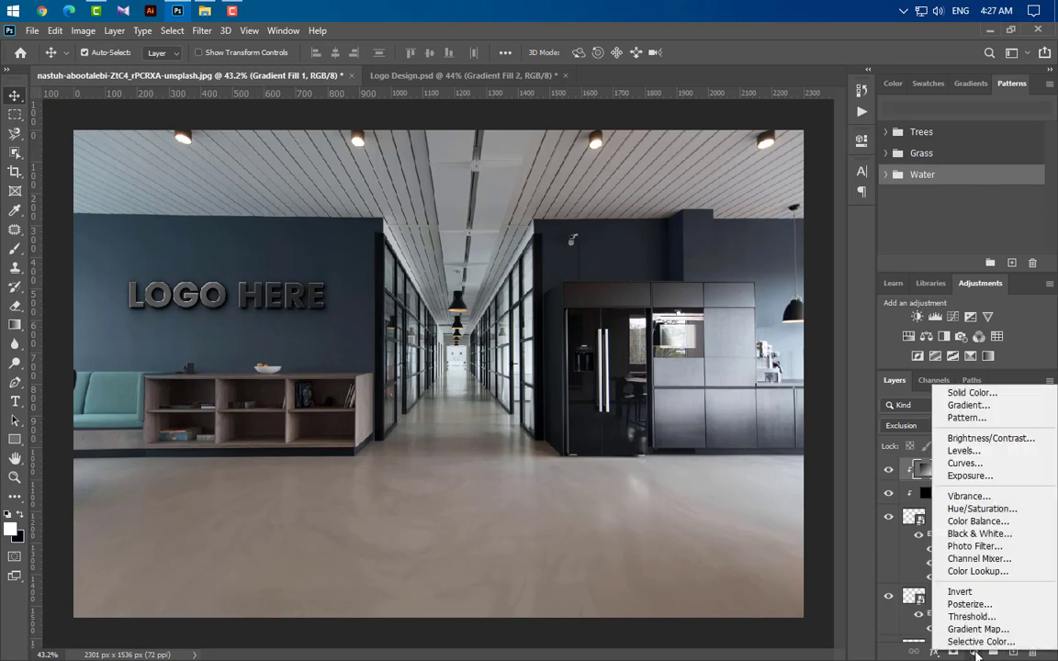
click(968, 407)
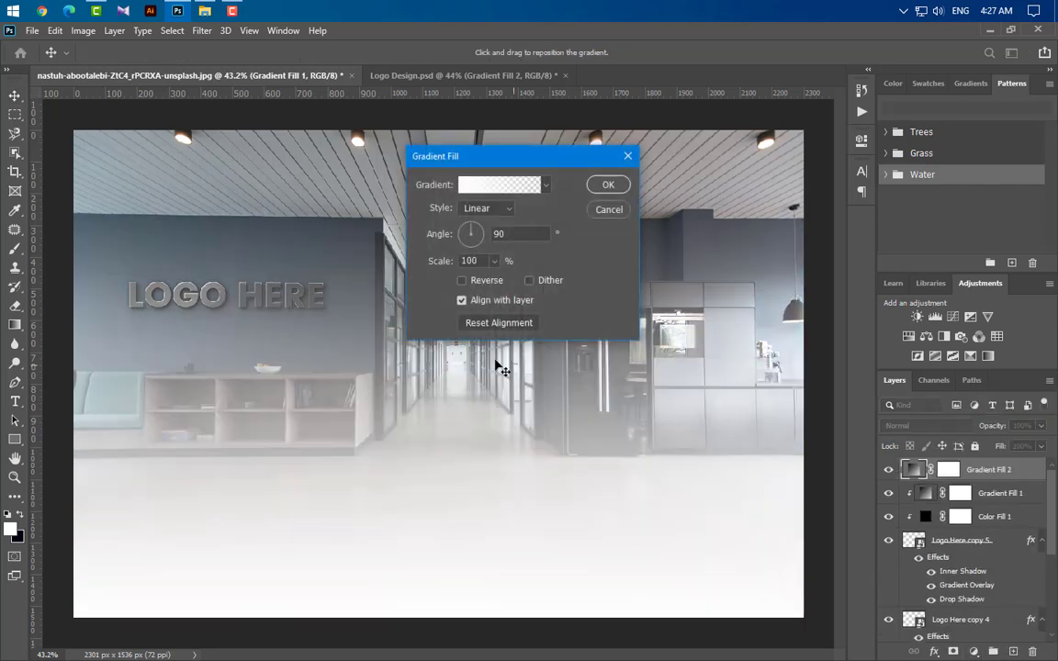
click(498, 186)
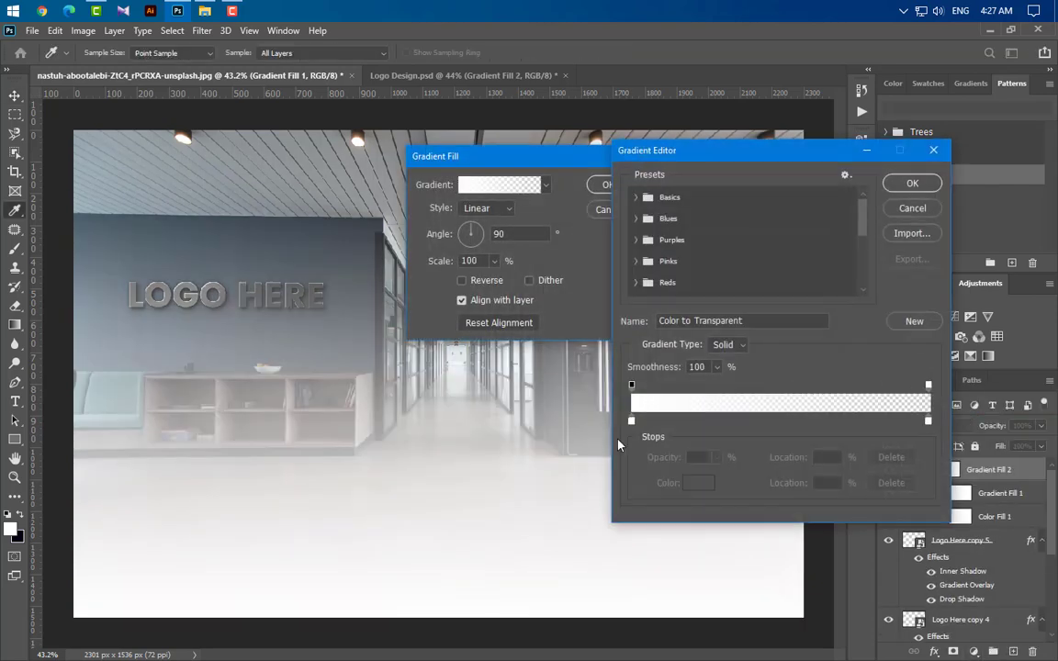
double_click(632, 423)
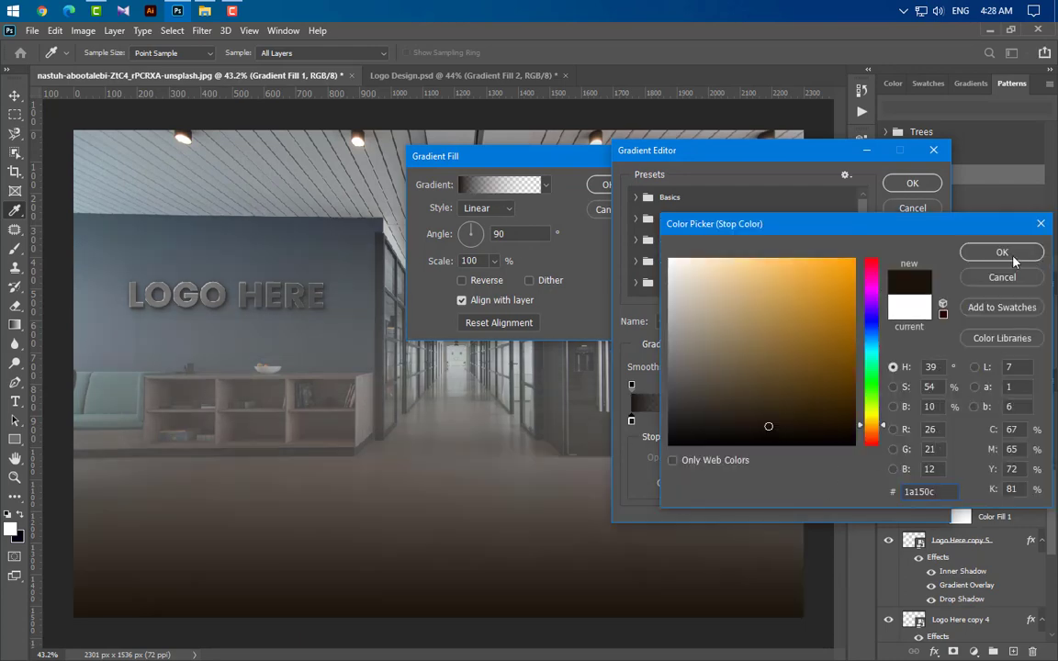
click(1012, 257)
- Use #fffeff as the second gradient's end stop colour and raise that end's opacity to 100%
double_click(928, 422)
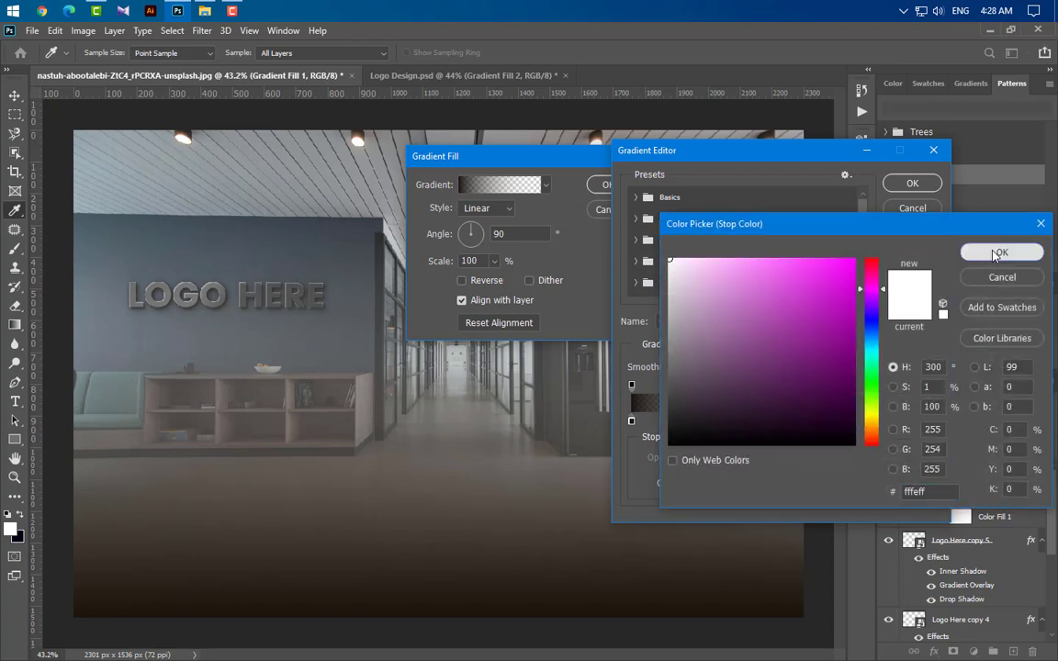
click(1002, 251)
click(928, 386)
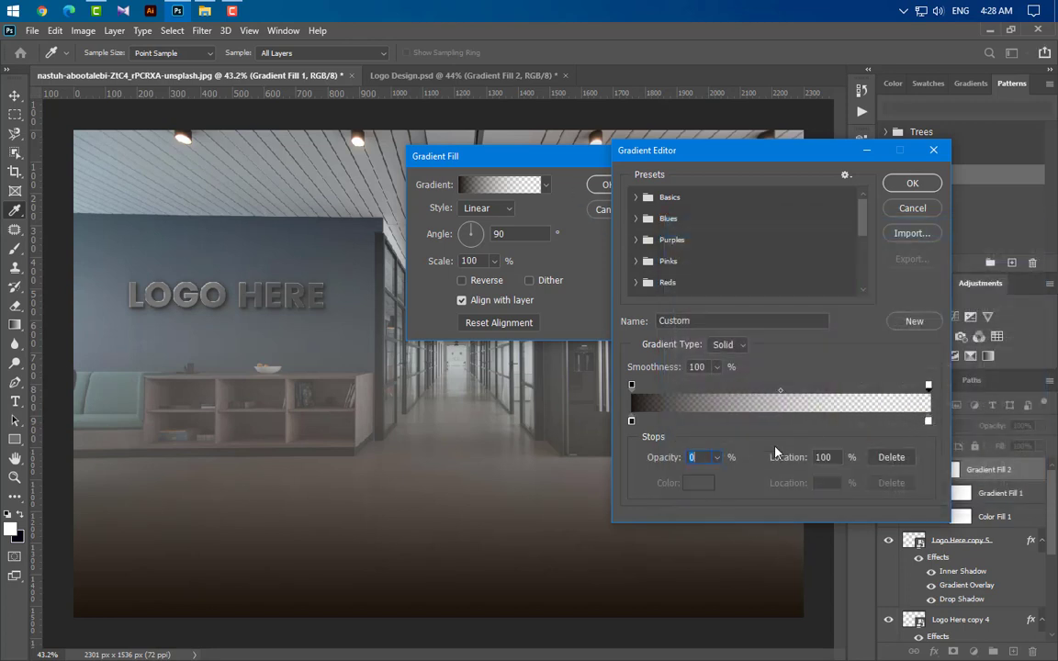
click(717, 458)
drag(716, 477, 782, 475)
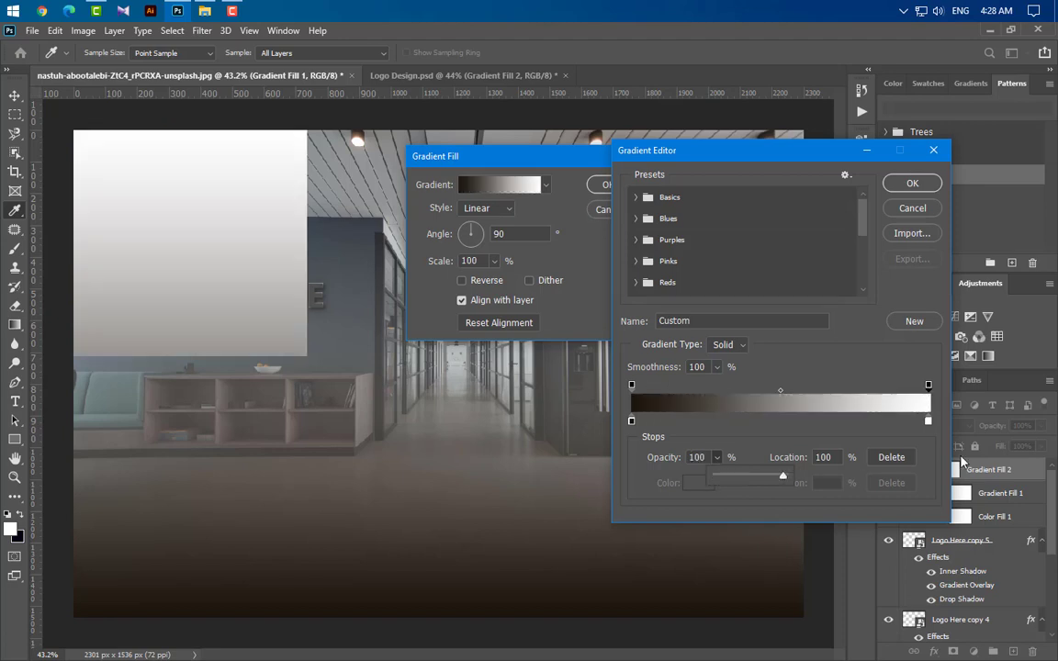
- Configure Gradient Fill 2 as a linear gradient at 45° with 30% scale, reversed and dithered, and apply it
click(912, 184)
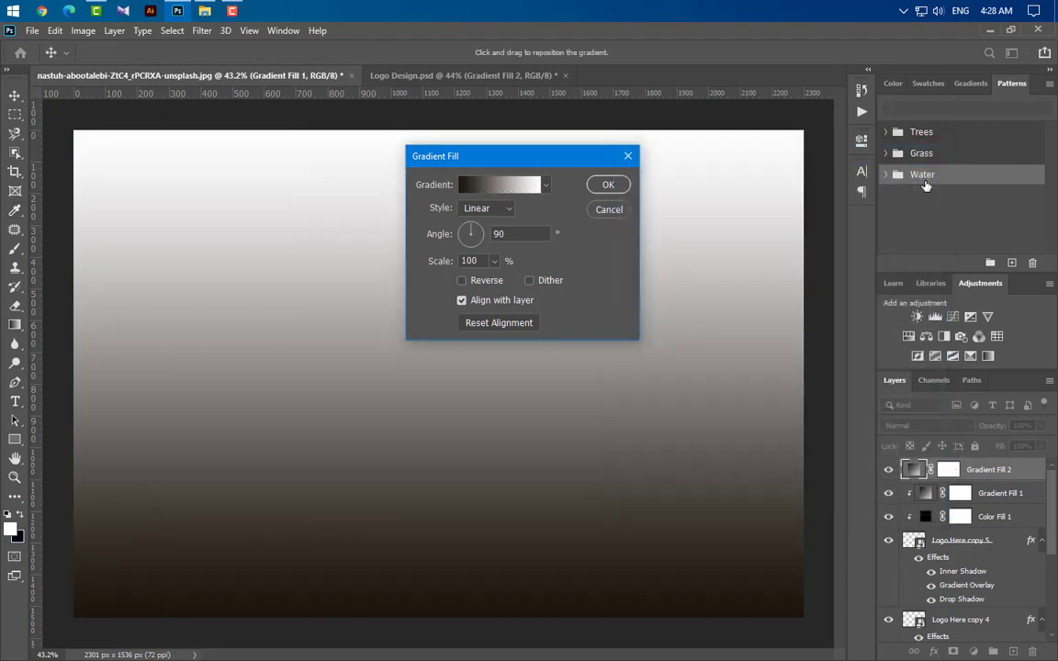
click(496, 209)
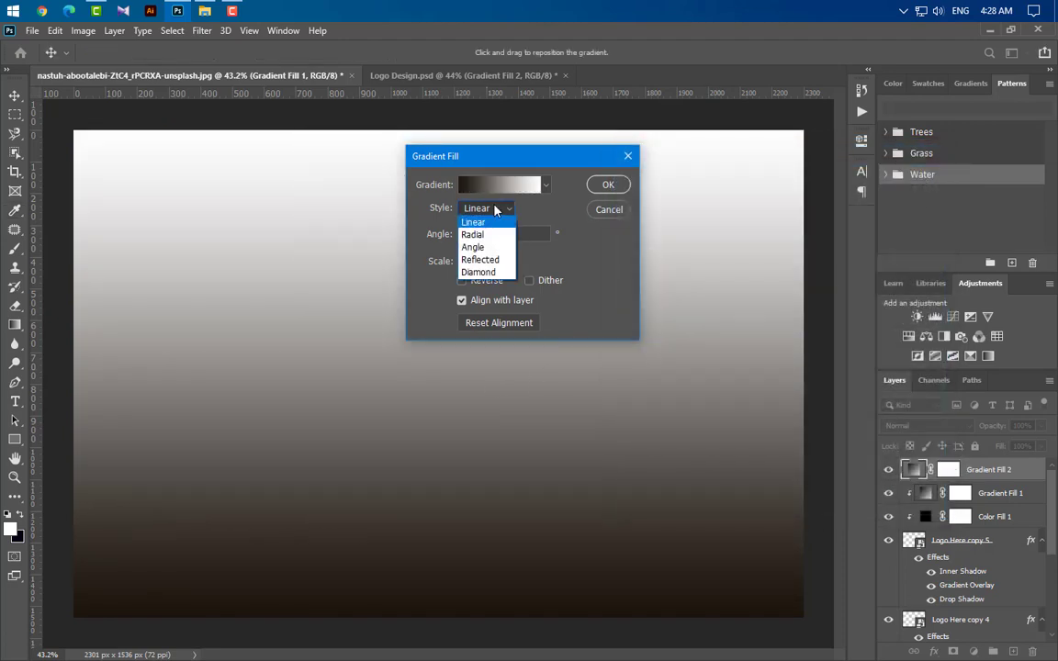
click(490, 224)
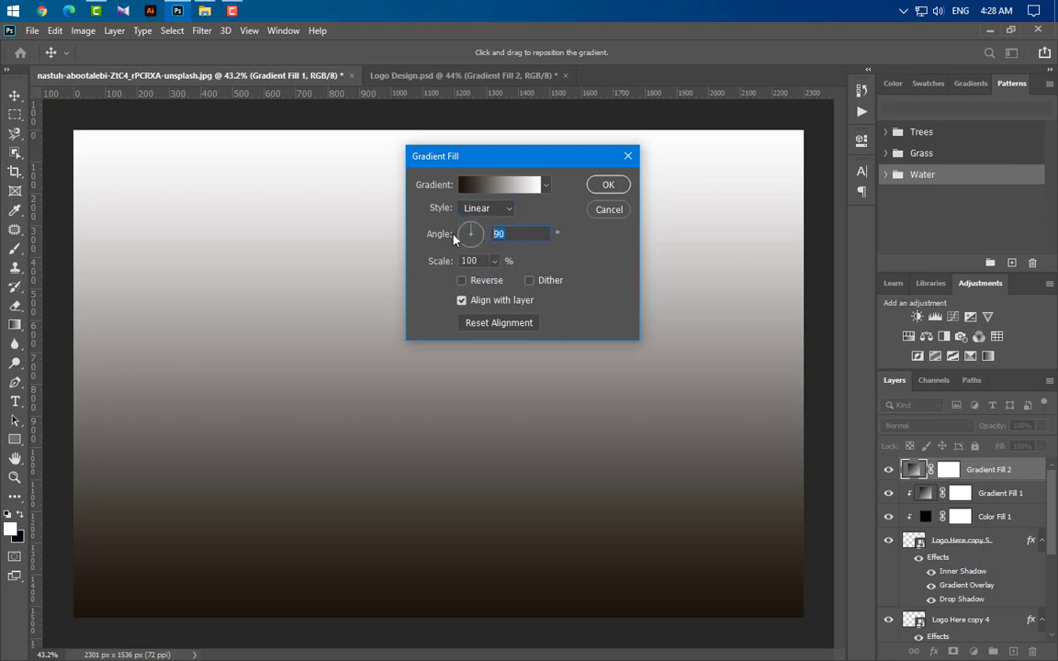
text(45)
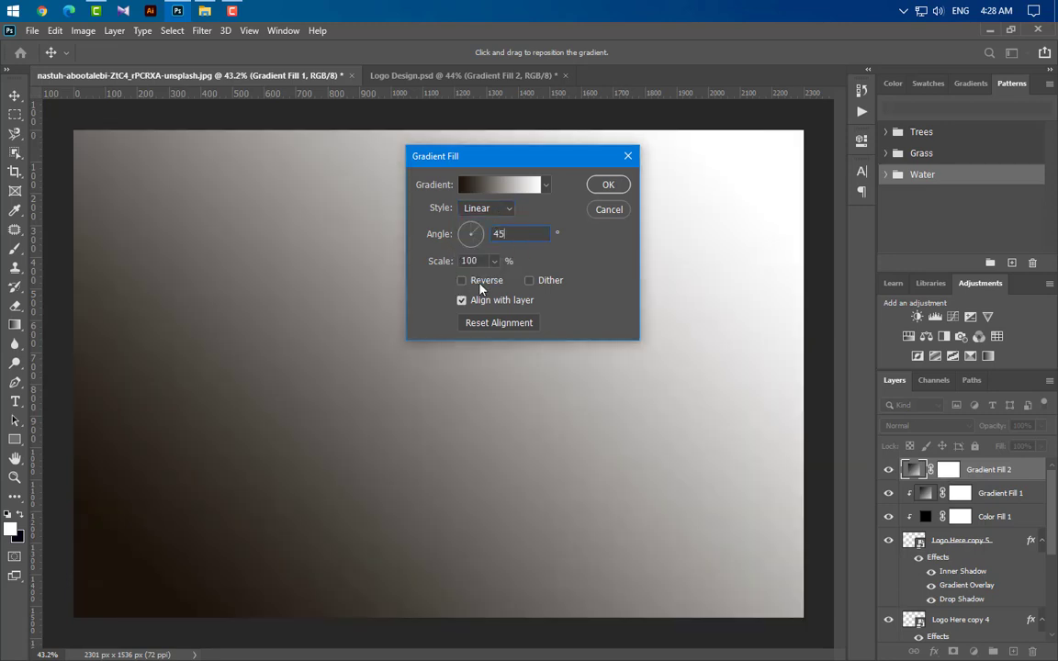
click(464, 281)
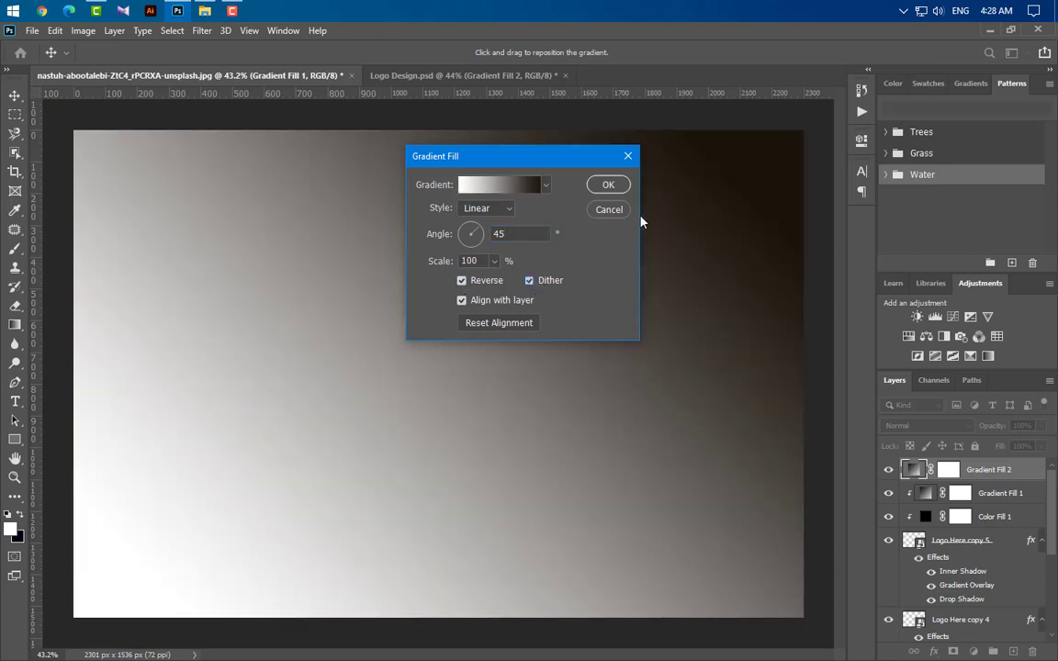
click(494, 261)
click(441, 261)
text(30)
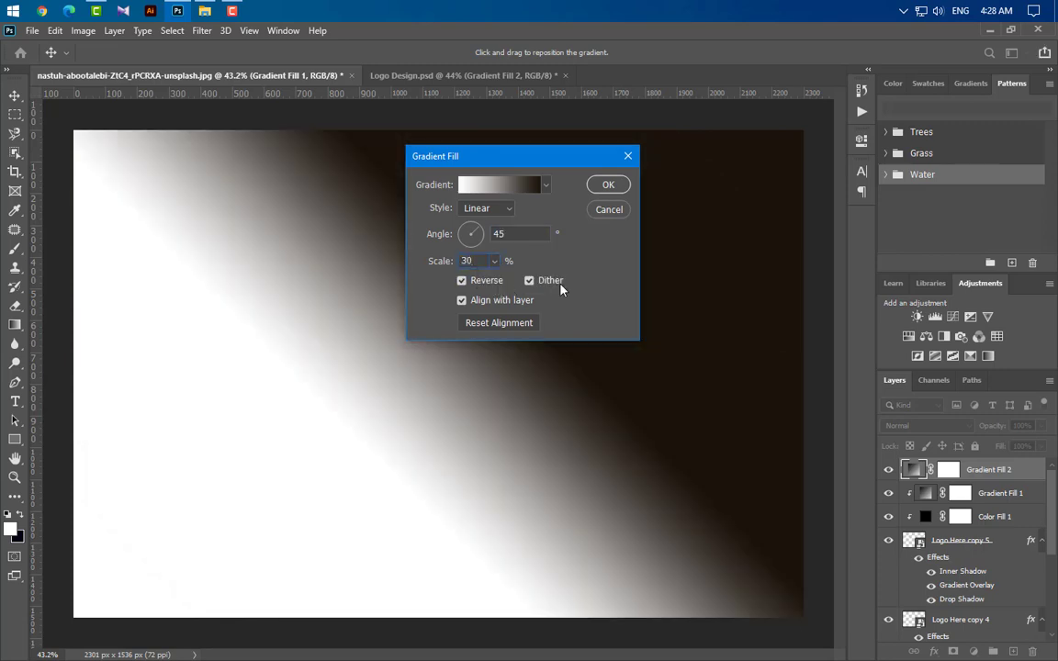
click(610, 189)
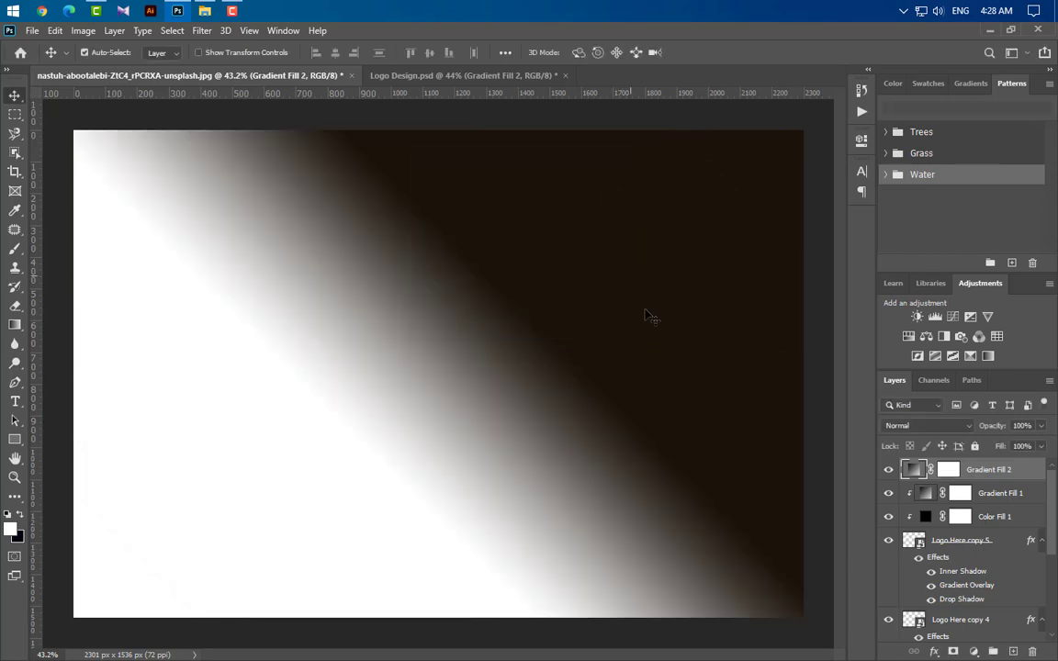
- Clip Gradient Fill 2 to the logo layers below and set its blend mode to Exclusion
right_click(1019, 471)
click(868, 321)
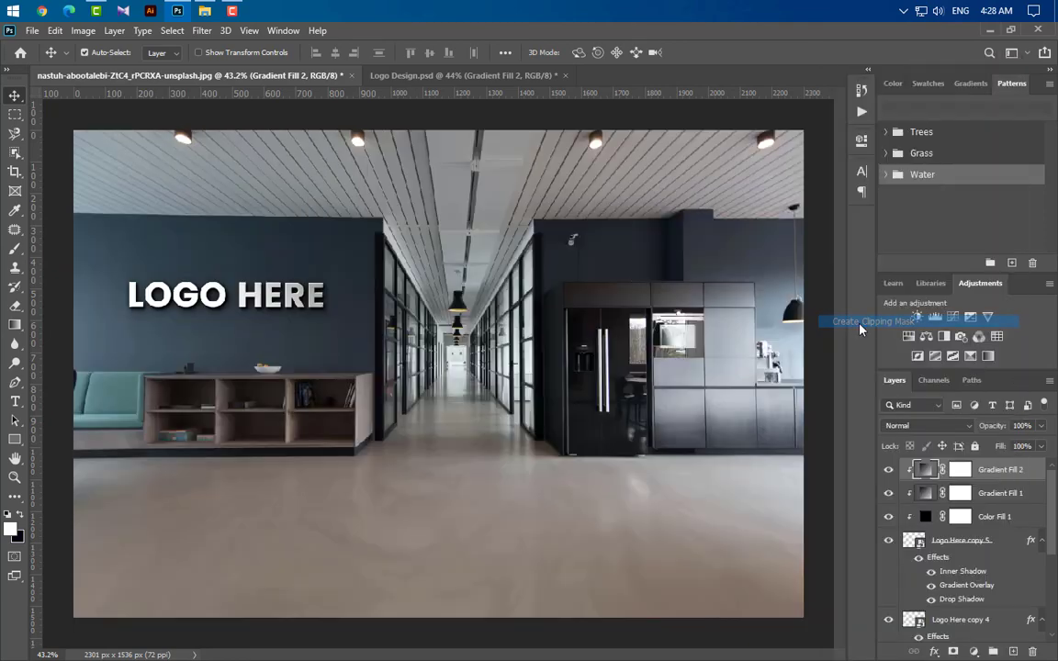
click(952, 426)
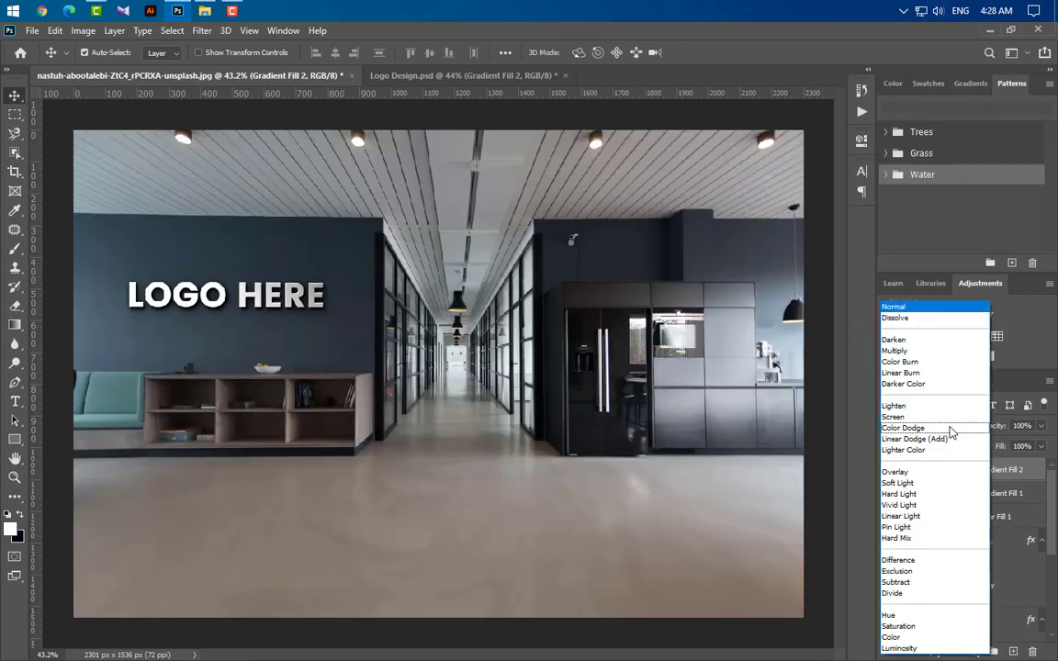
click(917, 572)
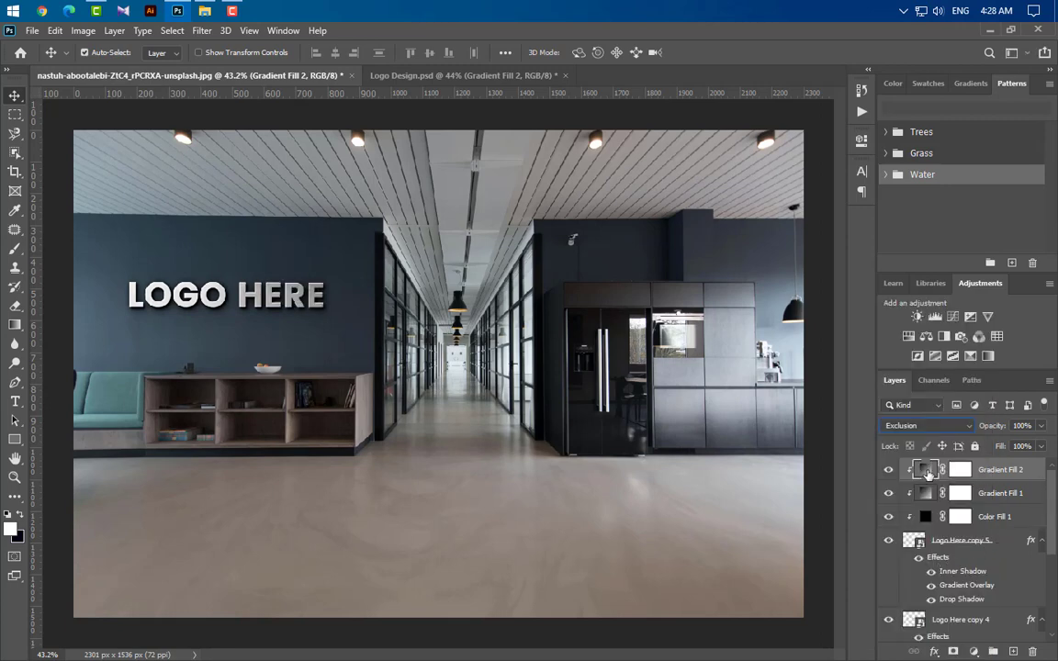
- Shift Gradient Fill 2's gradient slightly down and to the right across the wall logo text and apply the change
double_click(927, 470)
mouse_move(341, 369)
mouse_down()
mouse_move(266, 399)
mouse_move(365, 415)
mouse_up()
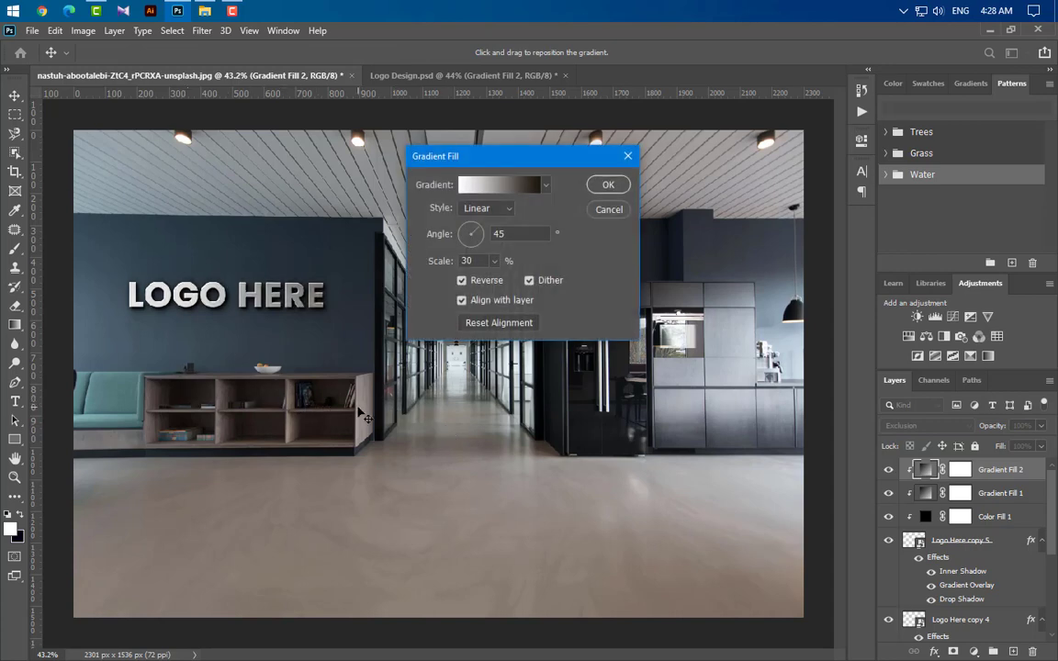
click(608, 184)
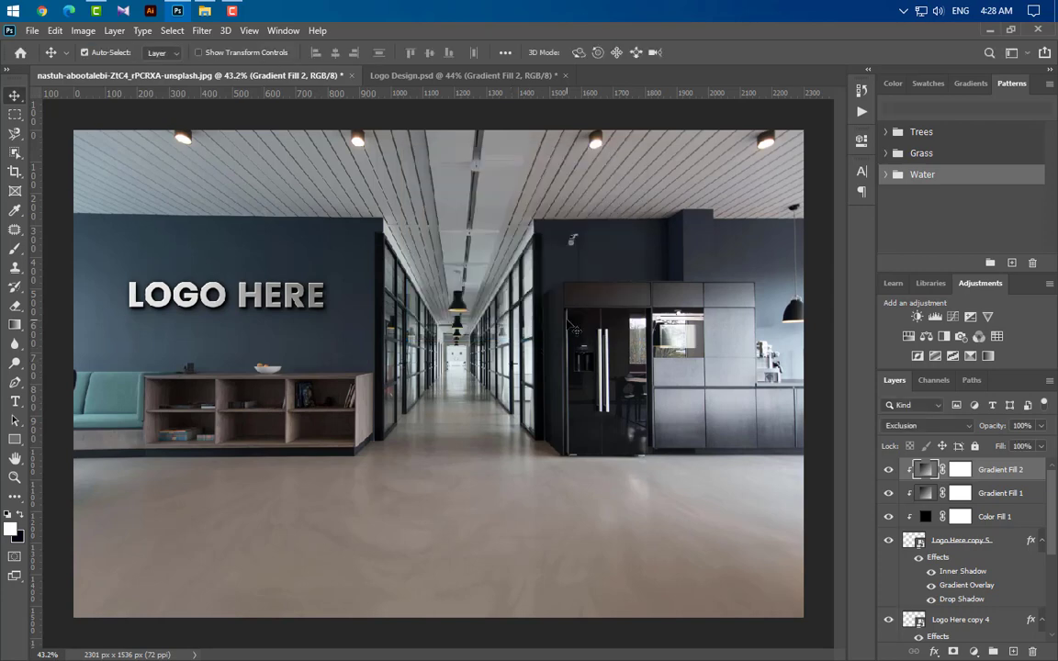
- Draw a rectangle shape about 2358 × 1606 px that covers the whole canvas, above Gradient Fill 2
click(15, 439)
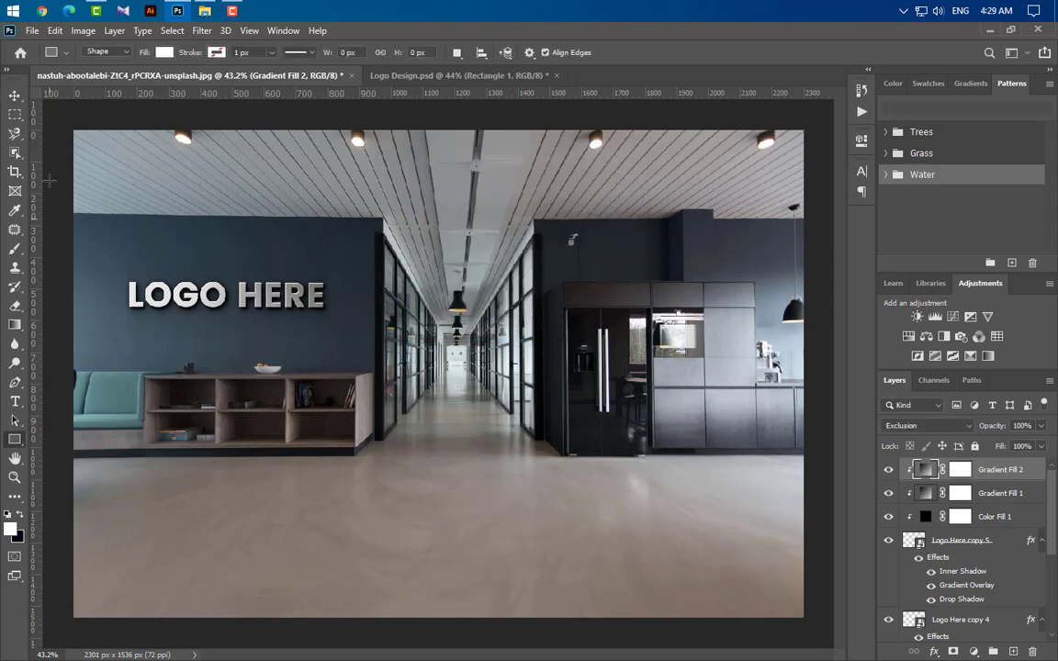
drag(63, 119, 650, 461)
drag(753, 567, 811, 628)
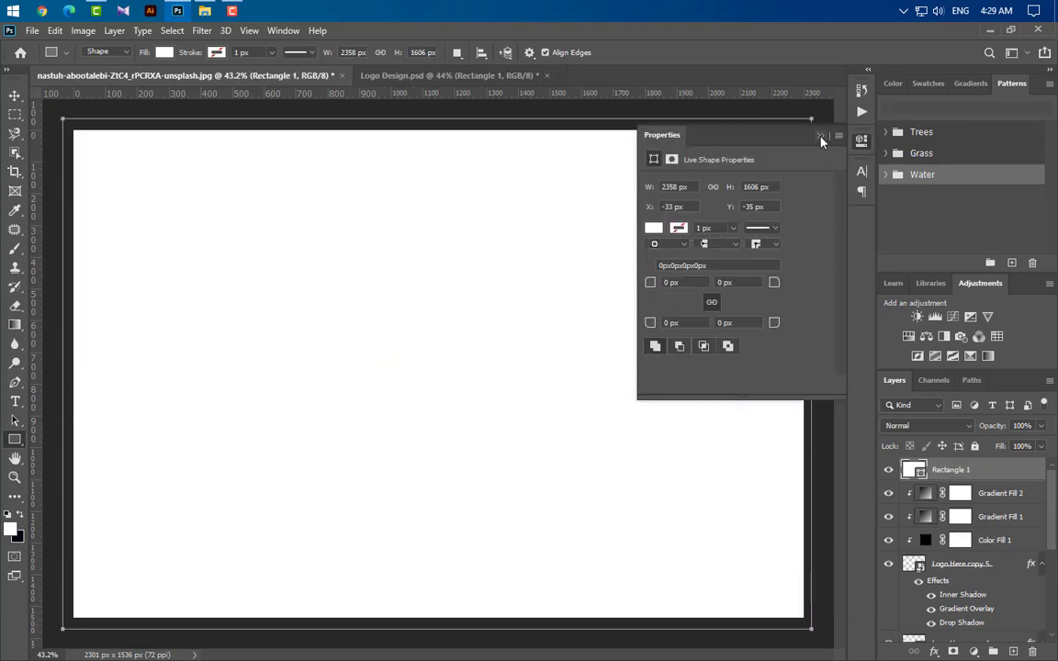
click(821, 137)
- Recolour the Rectangle 1 shape to black and rasterize its layer
double_click(918, 471)
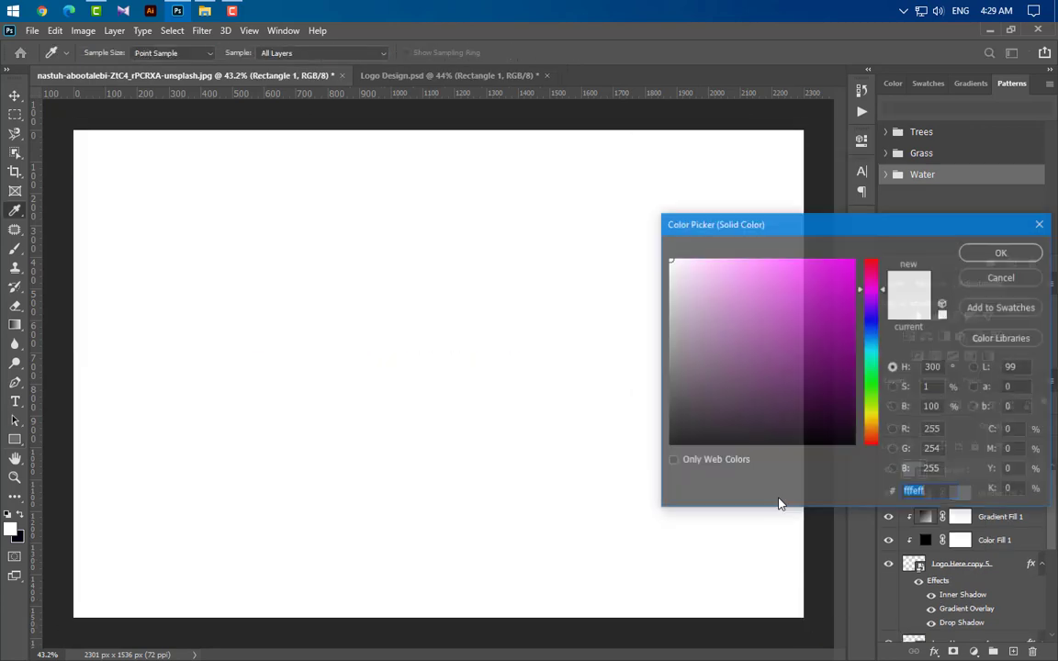
drag(771, 443, 612, 470)
click(992, 253)
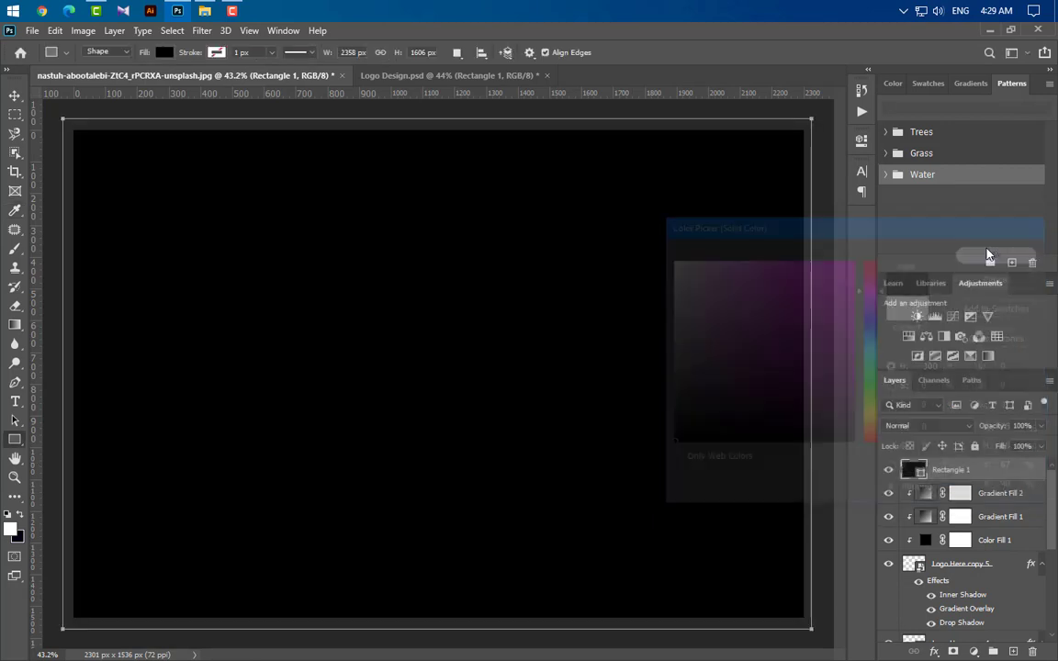
right_click(1005, 473)
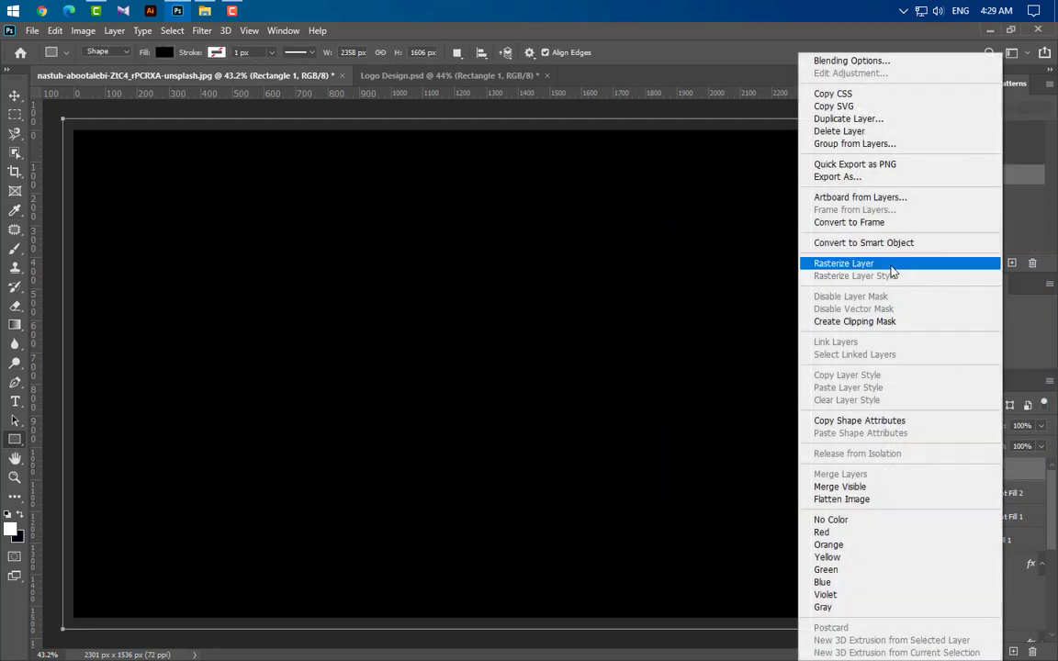
click(824, 266)
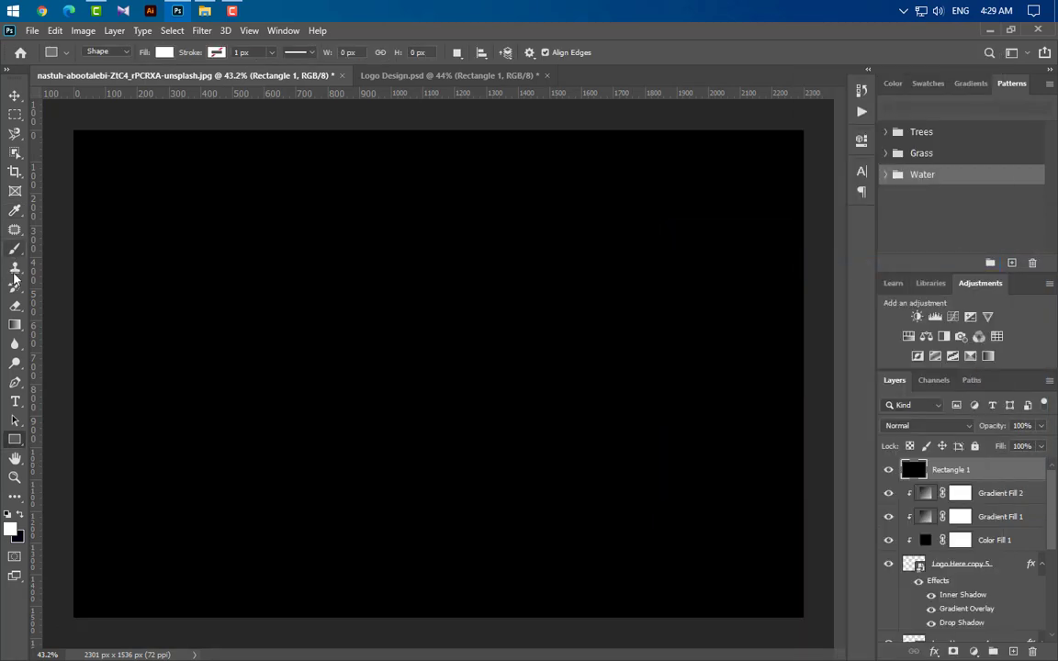
- Erase the left and middle of the black Rectangle 1 layer with a soft 2000 px eraser, leaving the right side dark
click(15, 305)
key(bracketright)
key(bracketright)
key(bracketright)
key(bracketright)
key(bracketright)
key(bracketright)
key(bracketright)
key(bracketright)
key(bracketright)
key(bracketright)
key(bracketright)
key(bracketright)
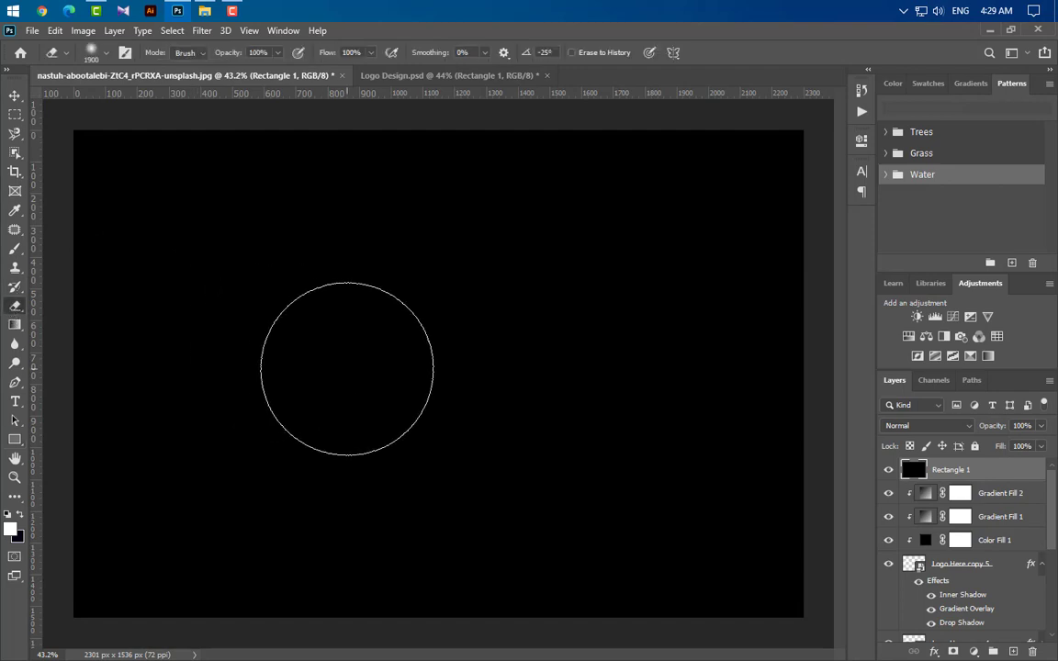
scroll(367, 376, down, 3)
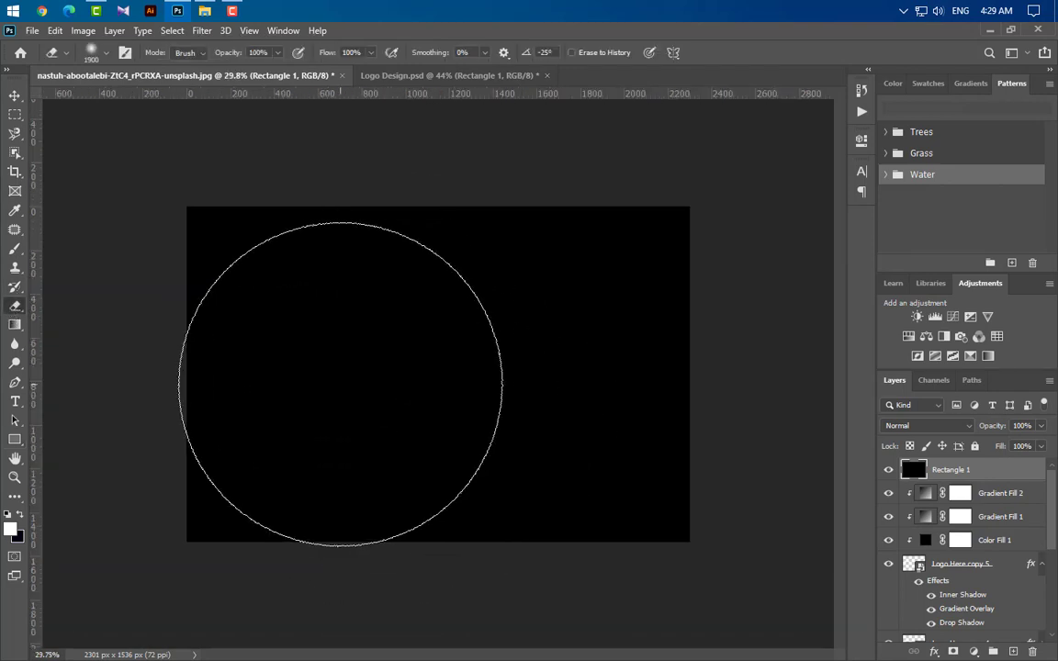
key(bracketright)
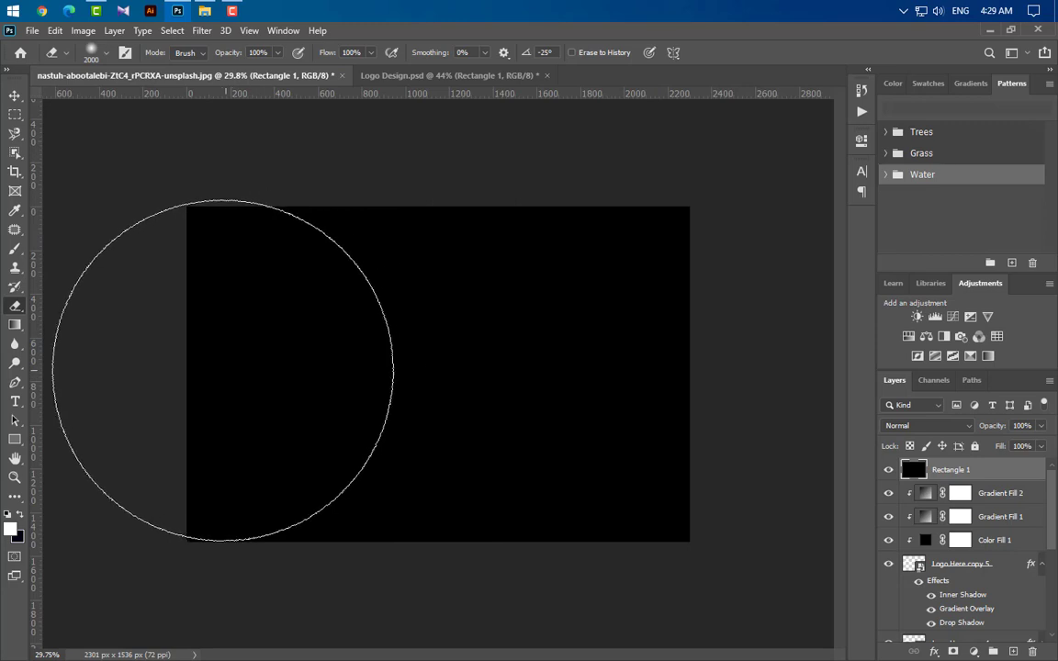
click(211, 375)
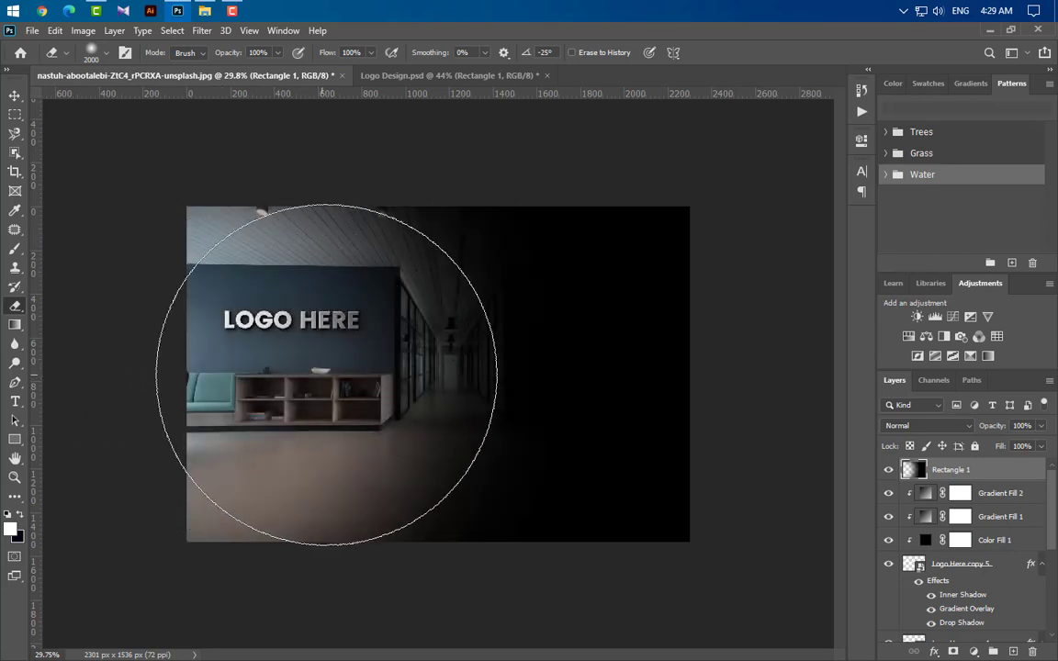
click(358, 377)
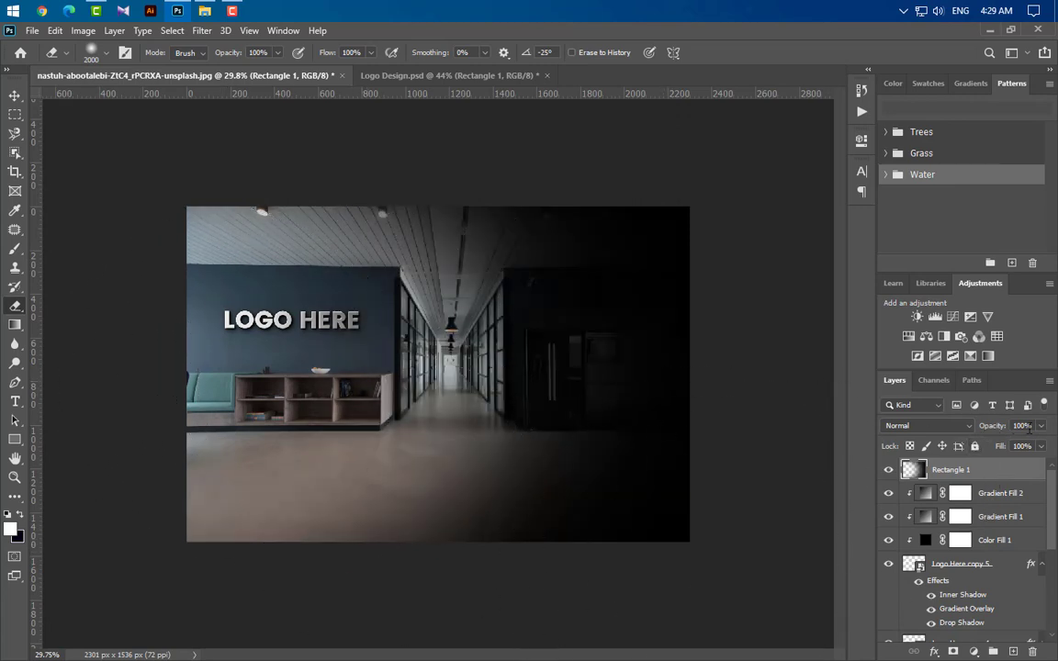
- Set the Rectangle 1 layer's opacity to 45% and its blend mode to Soft Light
text(45)
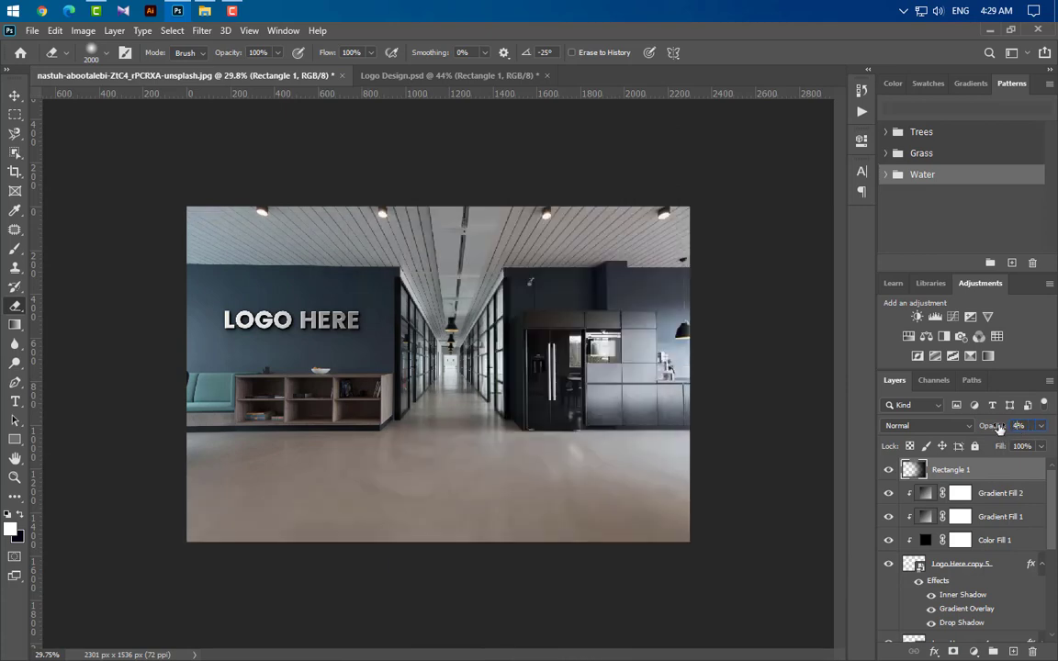
click(928, 425)
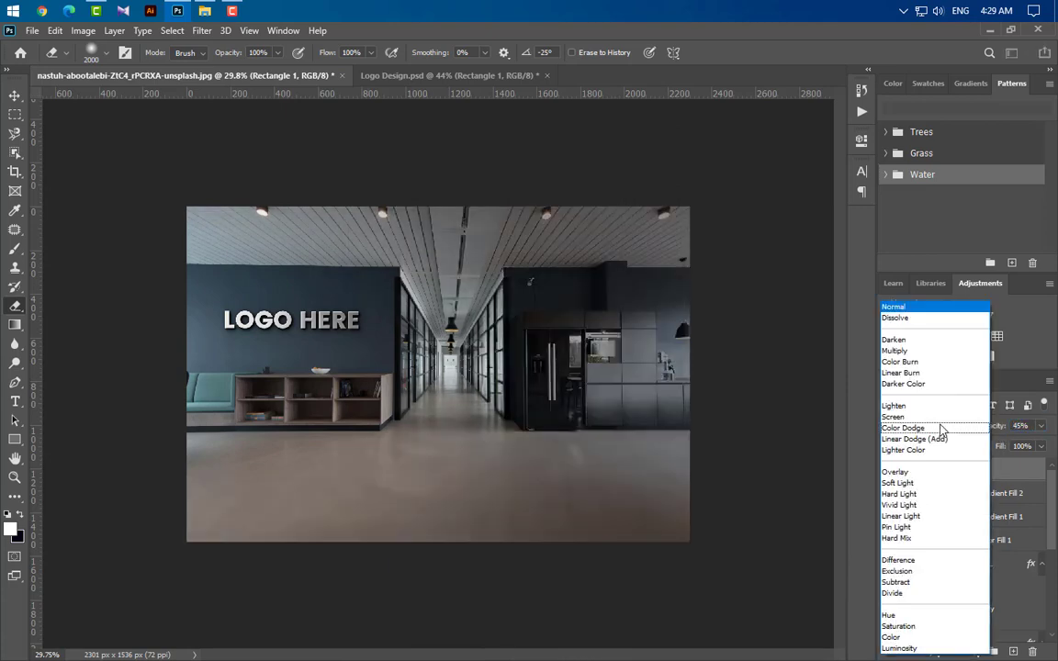
click(925, 485)
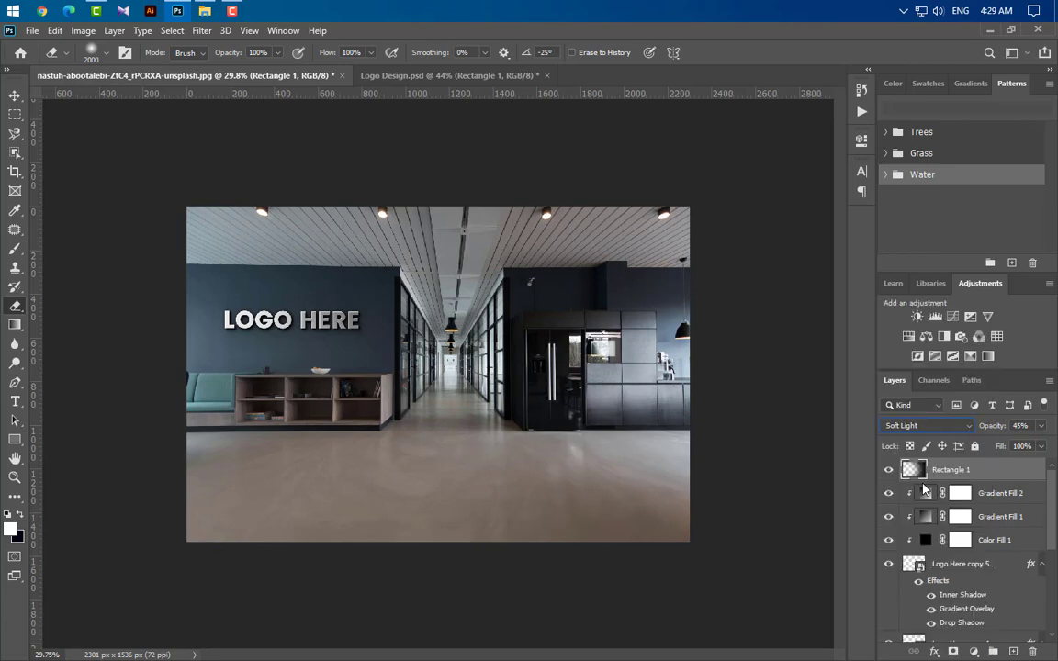
- Add a Curves adjustment layer above Rectangle 1 and move the RGB black point slightly inward to deepen the shadows
click(14, 96)
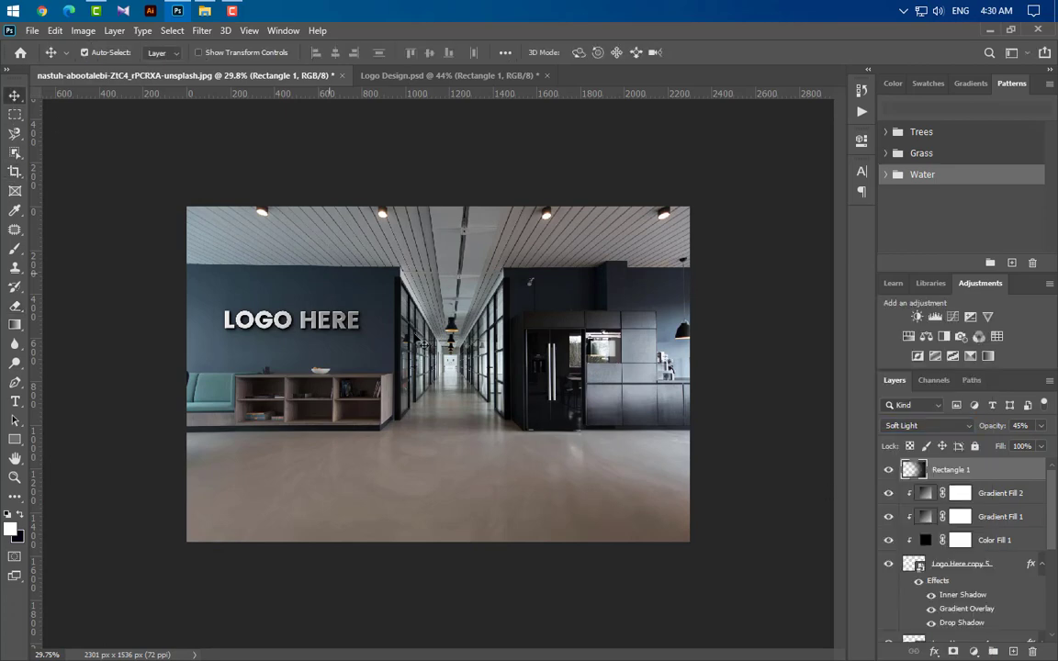
scroll(513, 500, up, 3)
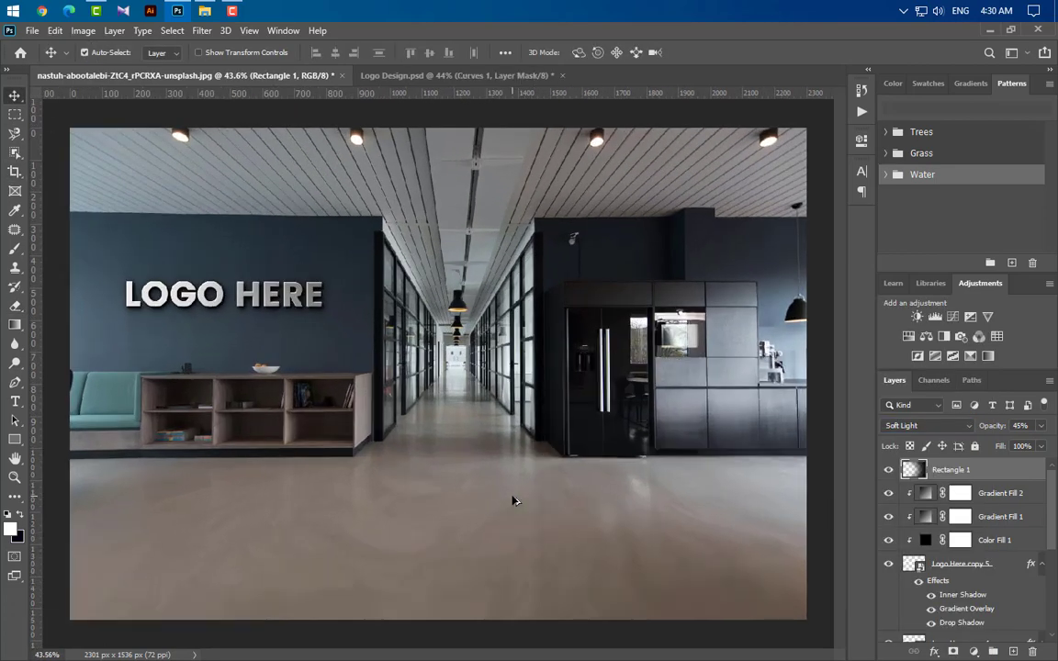
click(974, 651)
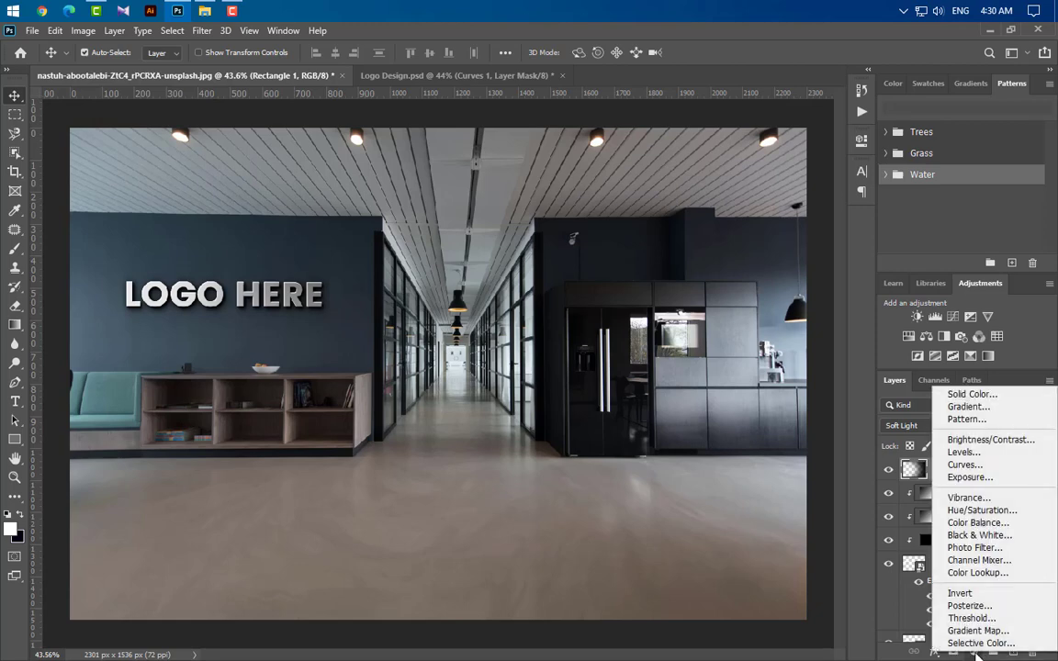
click(962, 466)
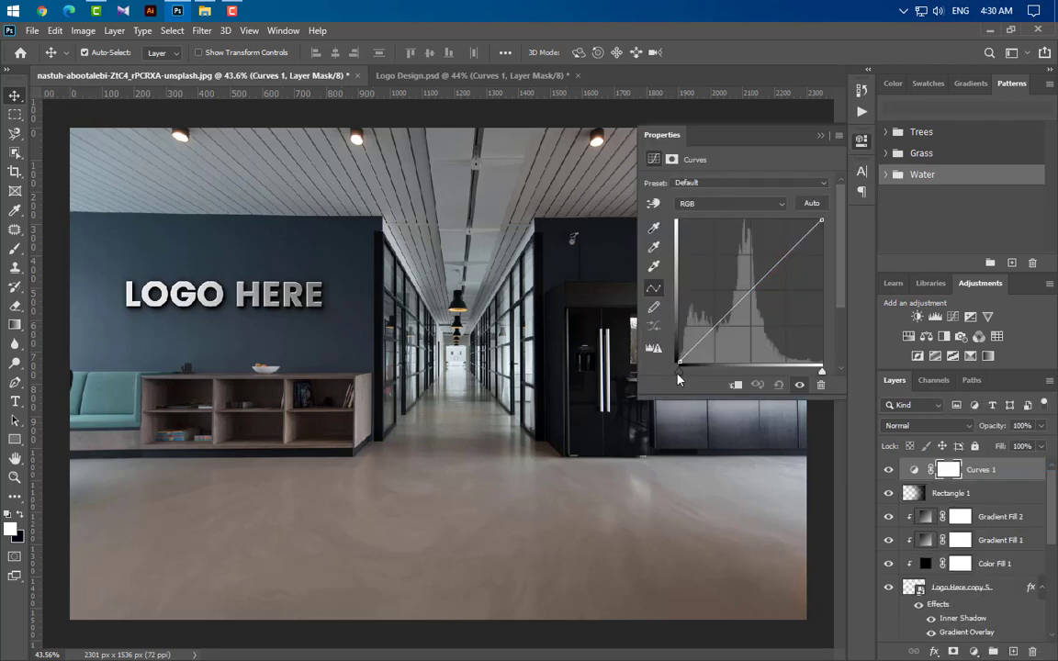
drag(679, 372, 683, 372)
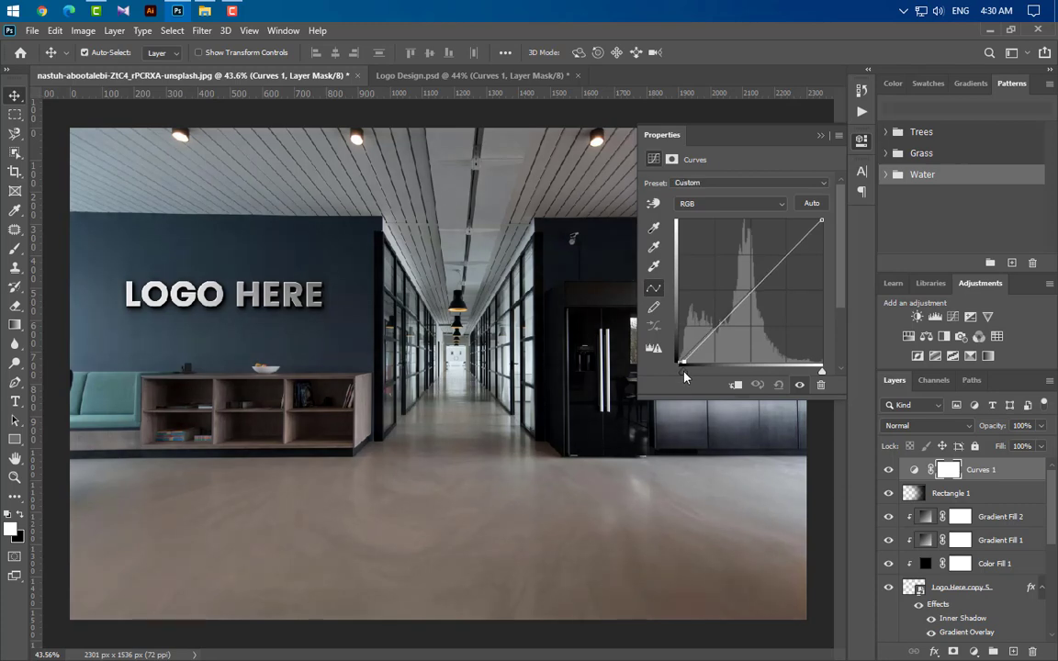
- Move the Red channel's black point slightly inward in the Curves adjustment to reduce red in the shadows
click(735, 203)
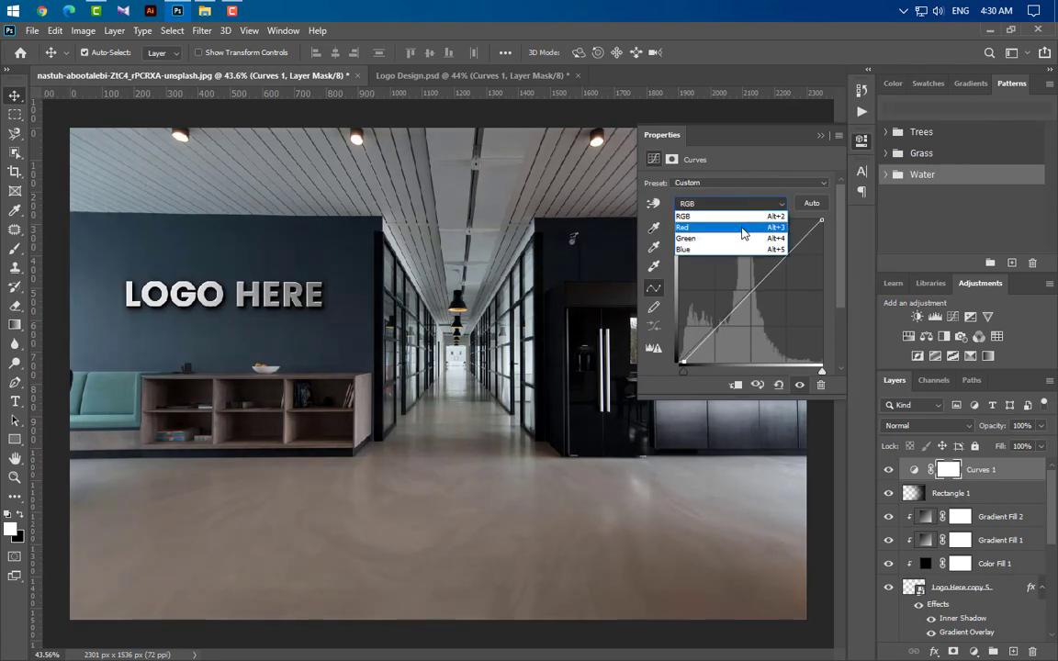
click(726, 224)
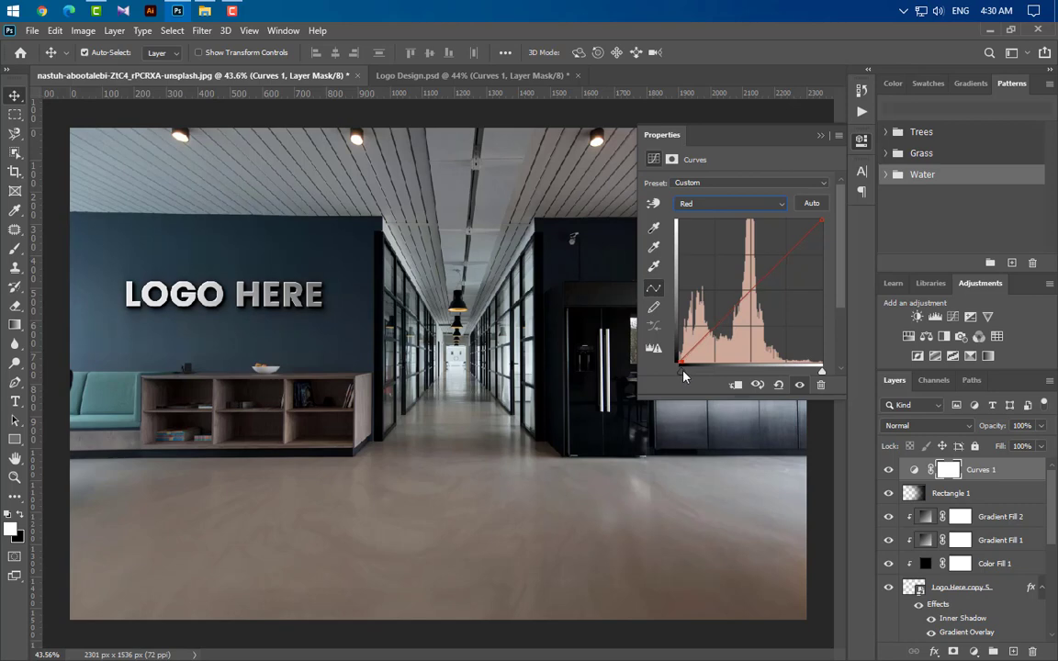
drag(688, 375, 690, 376)
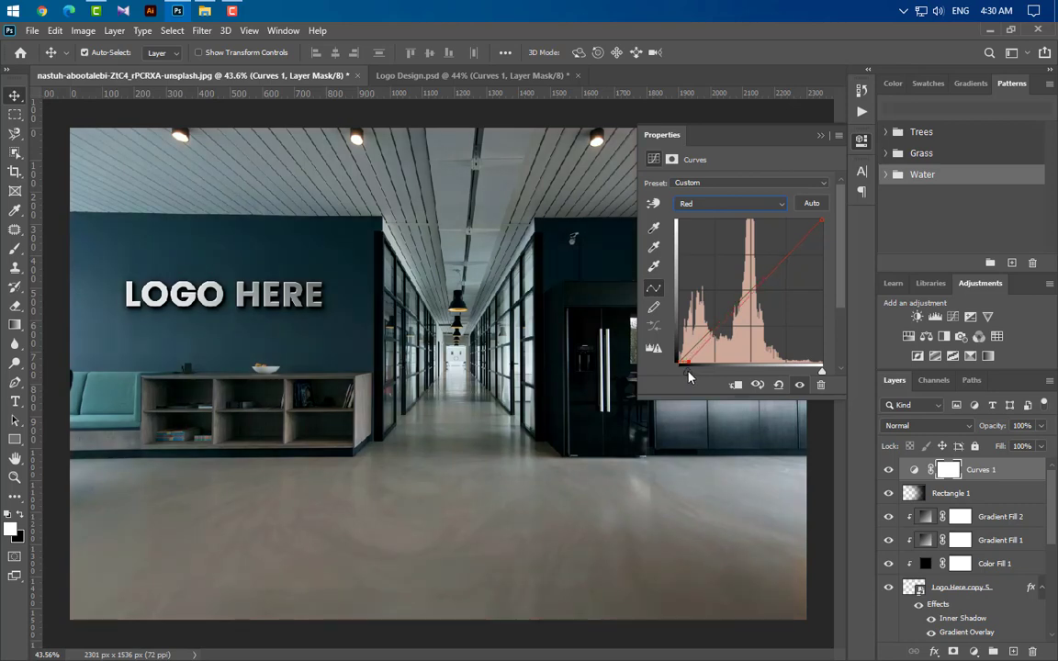
- Move the Green and Blue channels' black points slightly inward in the Curves adjustment to deepen the shadow colours
click(759, 204)
click(749, 236)
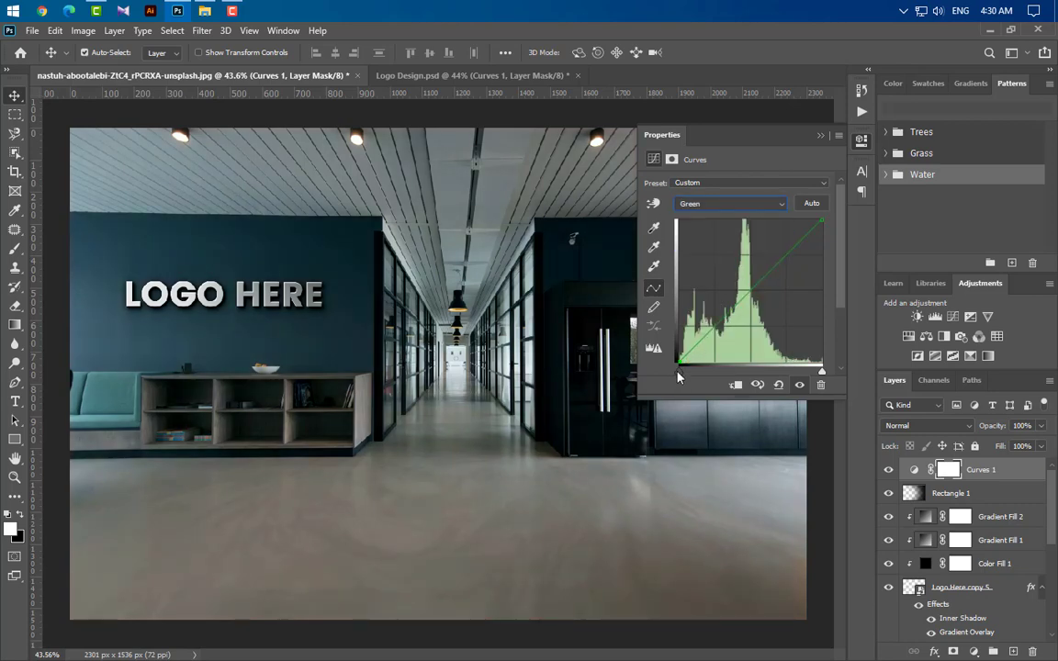
drag(679, 375, 685, 375)
click(729, 204)
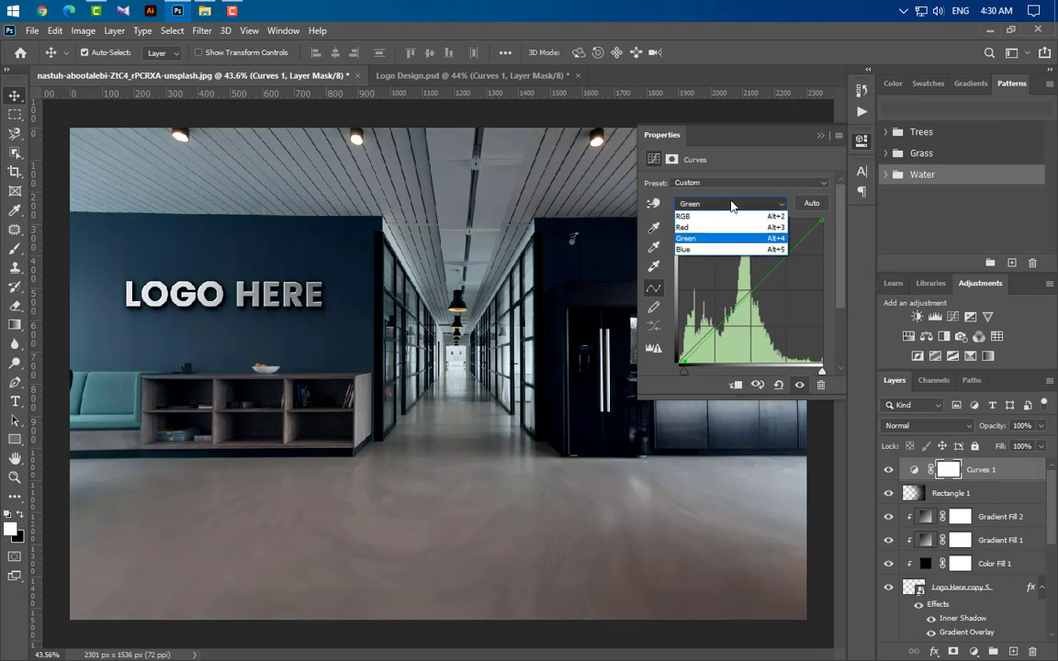
click(735, 251)
drag(681, 374, 684, 375)
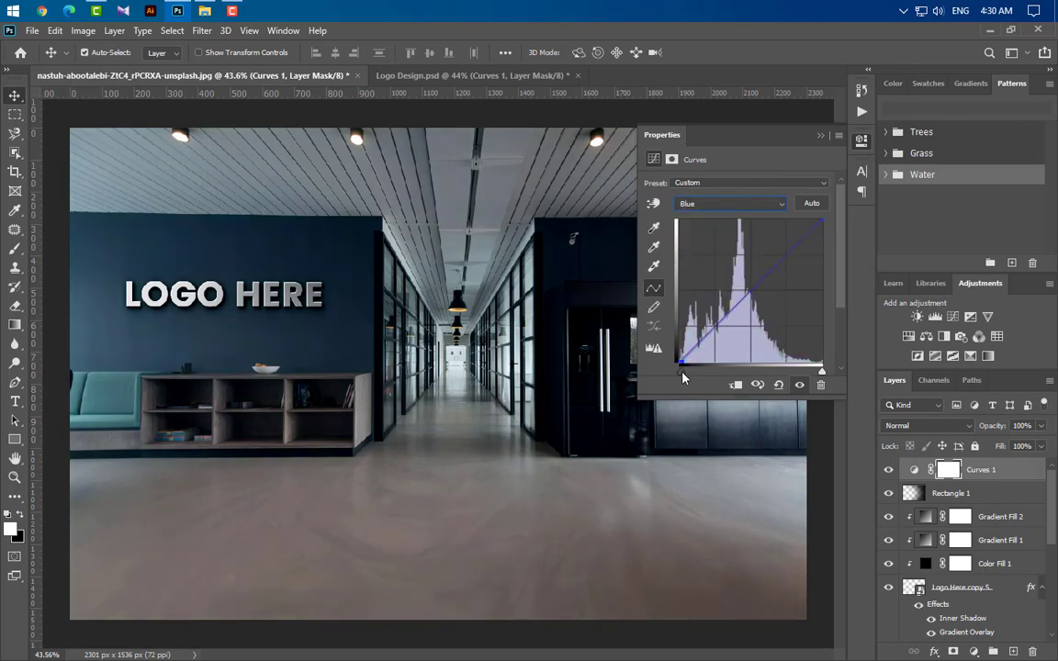
click(820, 136)
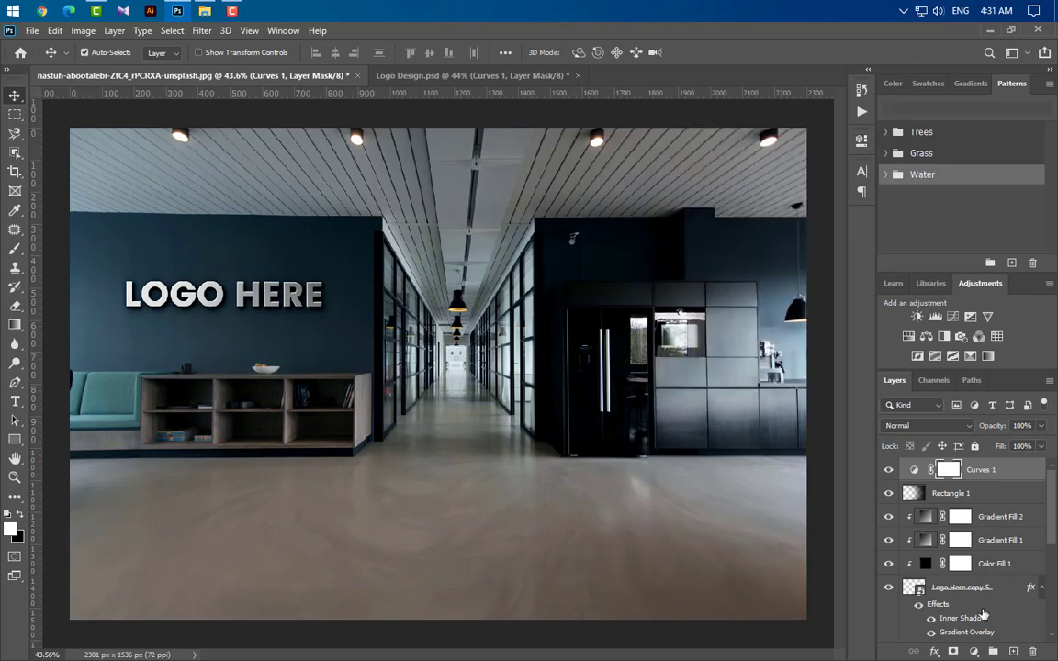
- Duplicate the Logo Here copy 5 layer and move the duplicate above Curves 1 at the top of the layer stack
scroll(986, 603, down, 3)
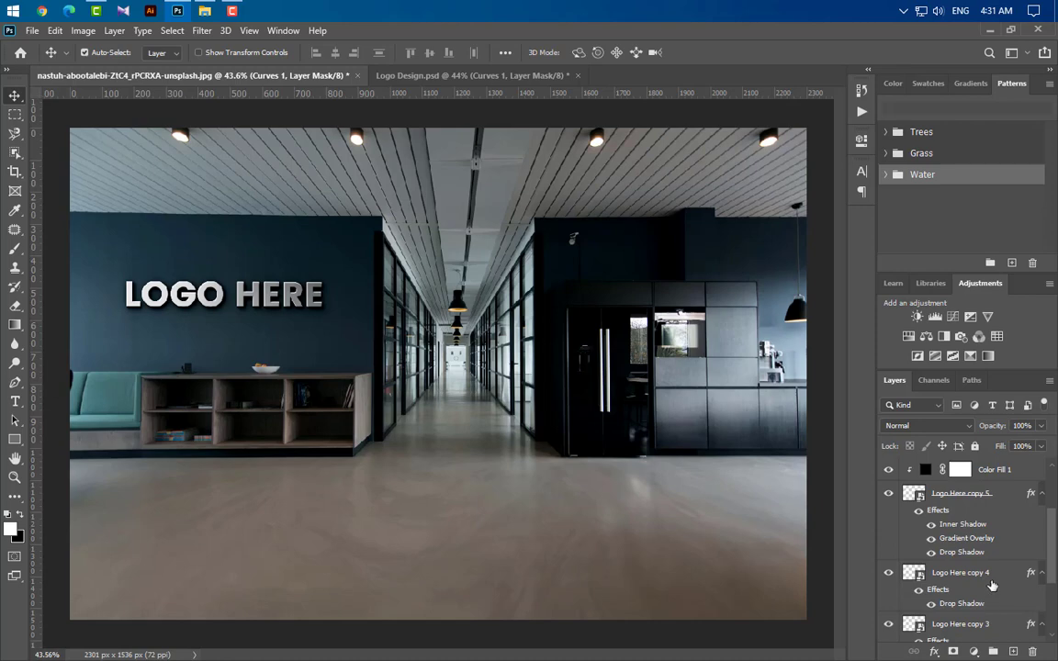
click(995, 497)
click(1041, 493)
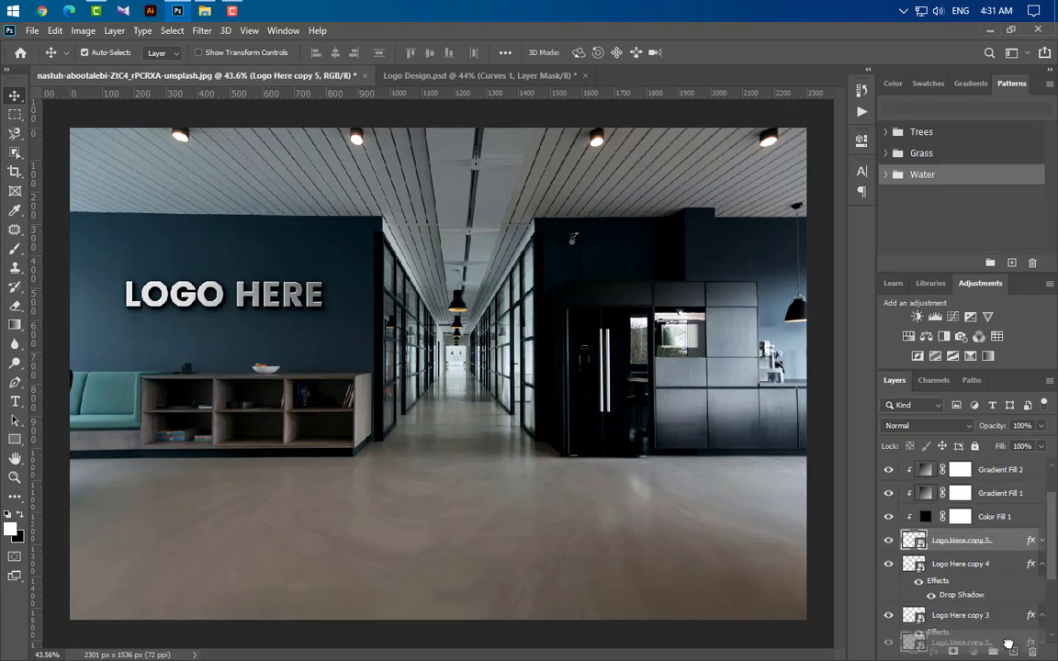
drag(1011, 540, 1011, 650)
drag(1005, 547, 991, 459)
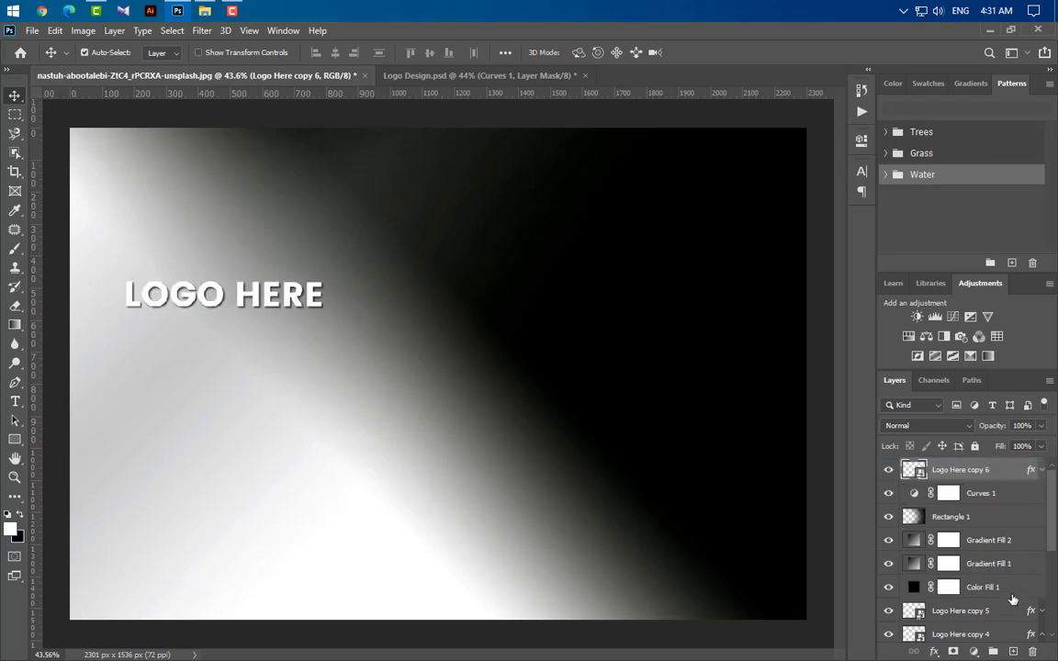
- Clip Color Fill 1, Gradient Fill 1 and Gradient Fill 2 to the Logo Here copy 5 layer again
scroll(1001, 588, down, 2)
right_click(1009, 544)
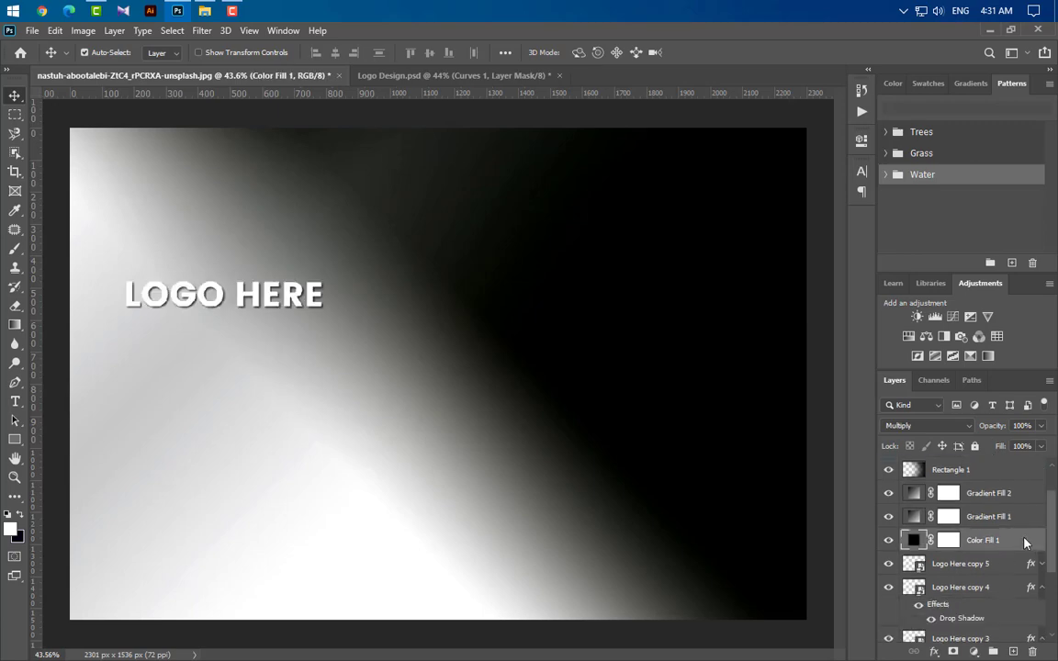
click(905, 323)
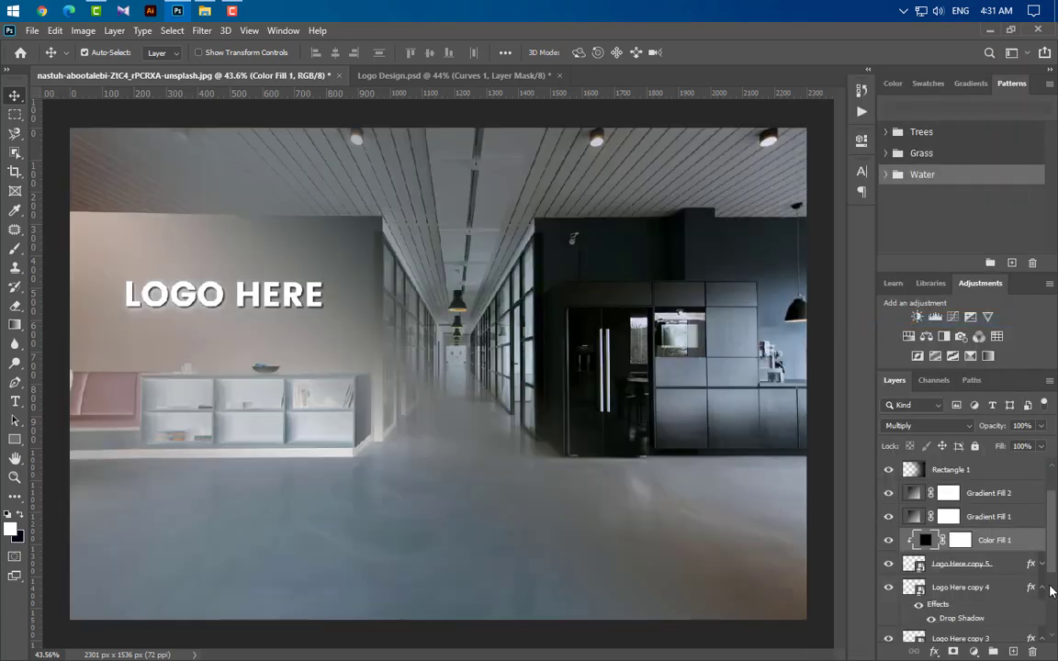
right_click(1022, 520)
click(881, 323)
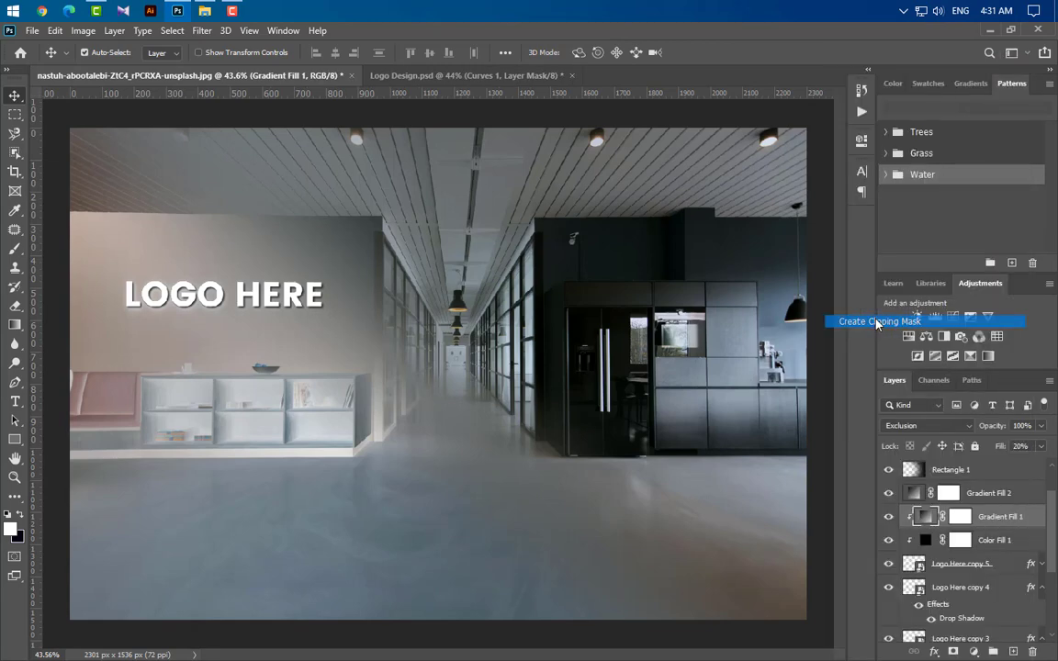
right_click(1001, 493)
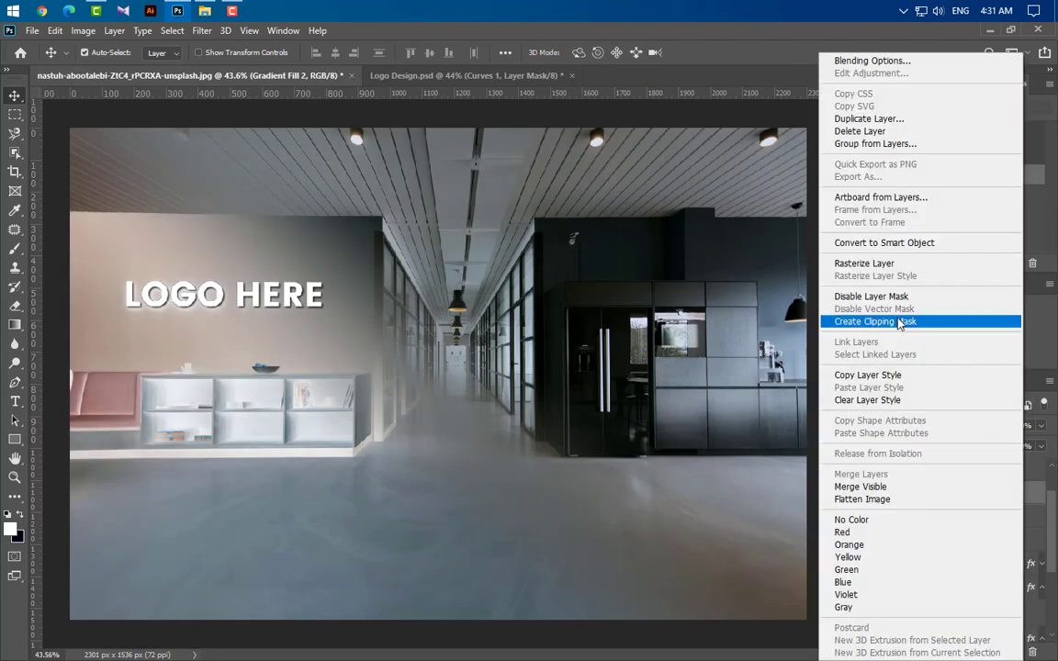
click(899, 322)
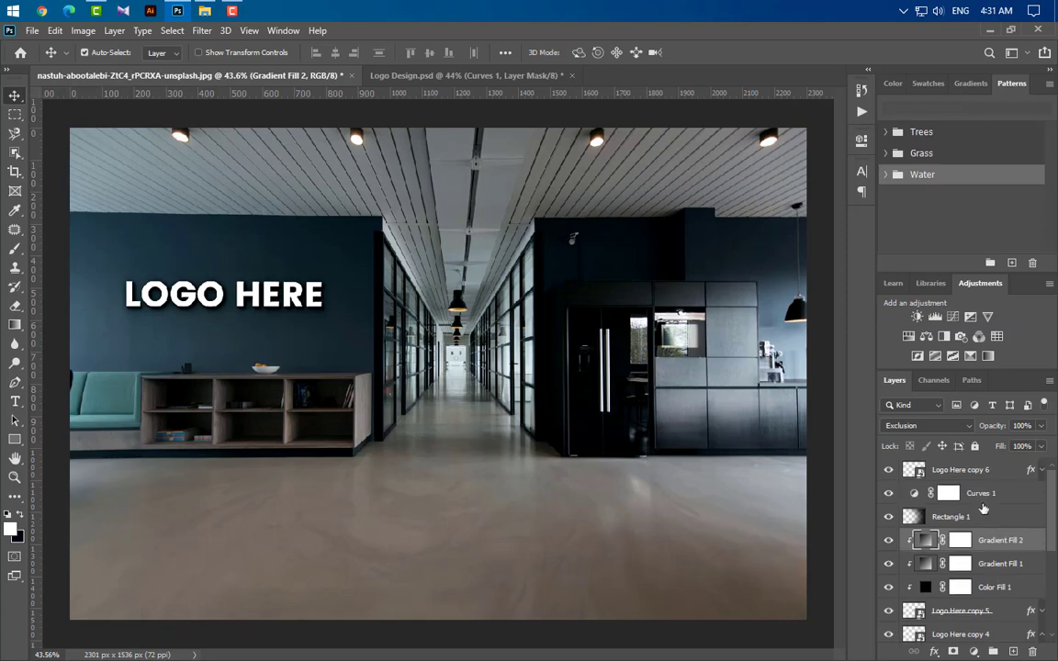
- Set both the fill and the opacity of the Logo Here copy 6 layer to 0%
click(1030, 472)
click(1041, 447)
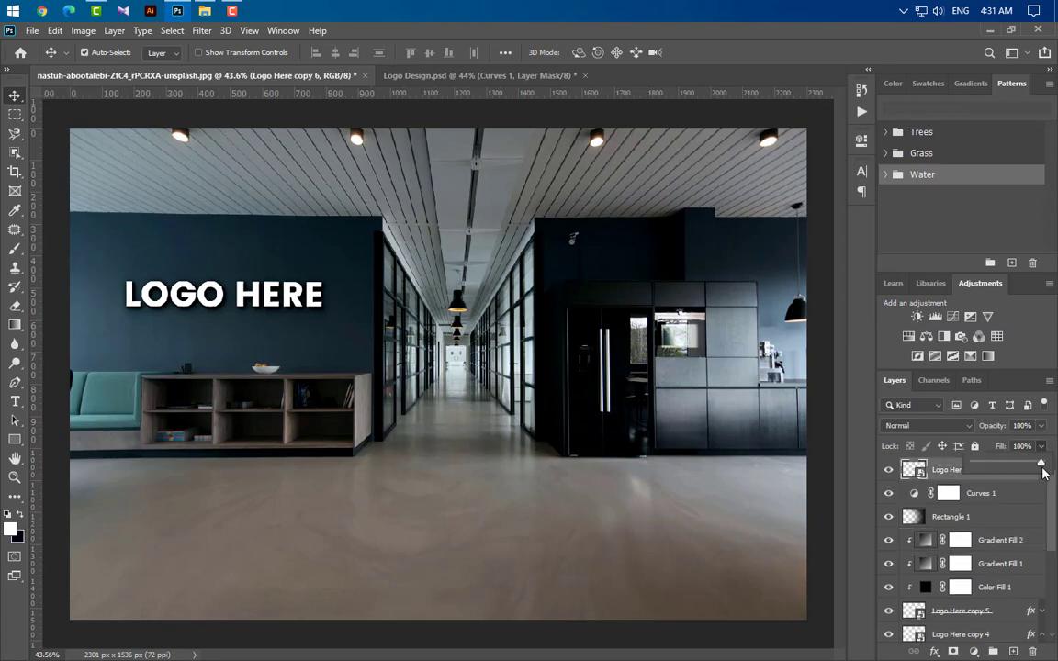
drag(939, 475, 936, 474)
click(1041, 426)
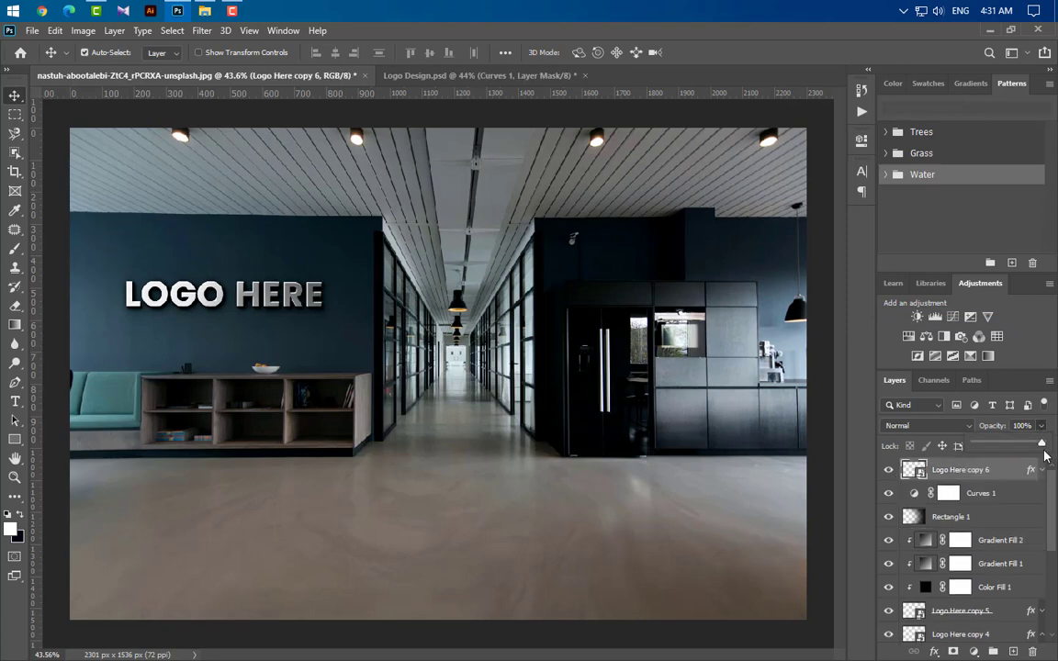
drag(1031, 447, 913, 473)
click(1035, 513)
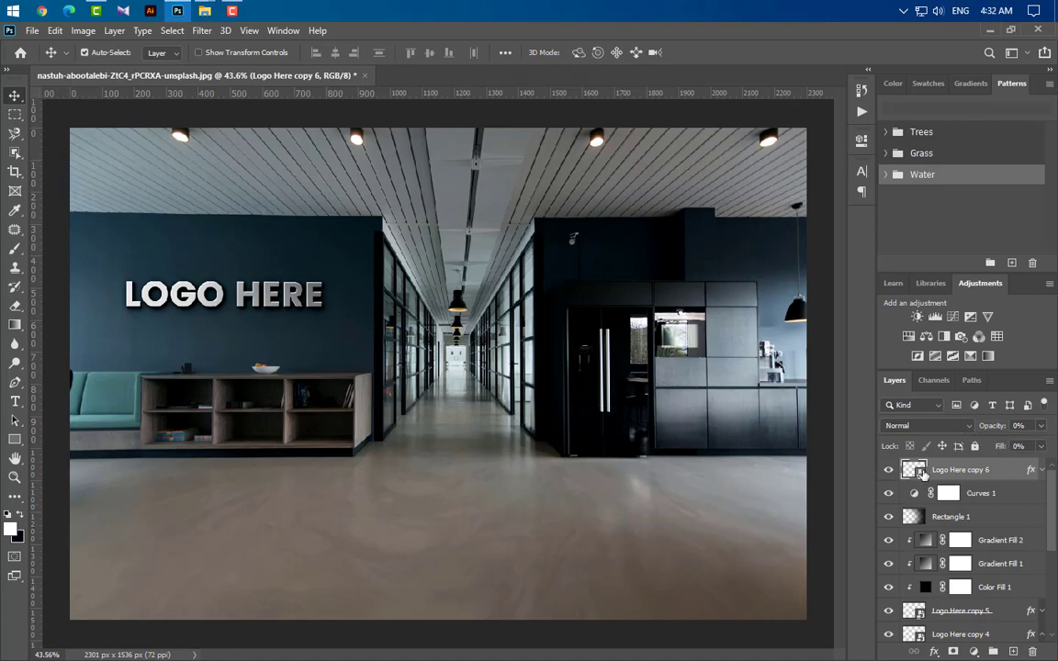
- Open the Logo Here copy 6 smart object and place Suzqe Logo Design Png from File Explorer, scaled to 72.16% and centred
double_click(919, 470)
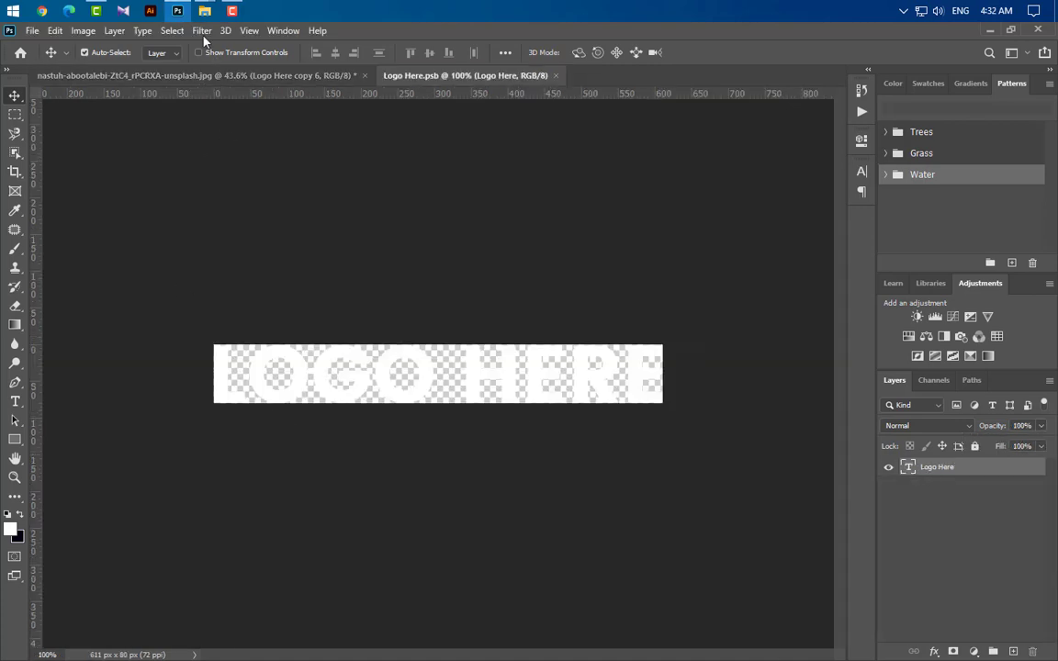
click(173, 12)
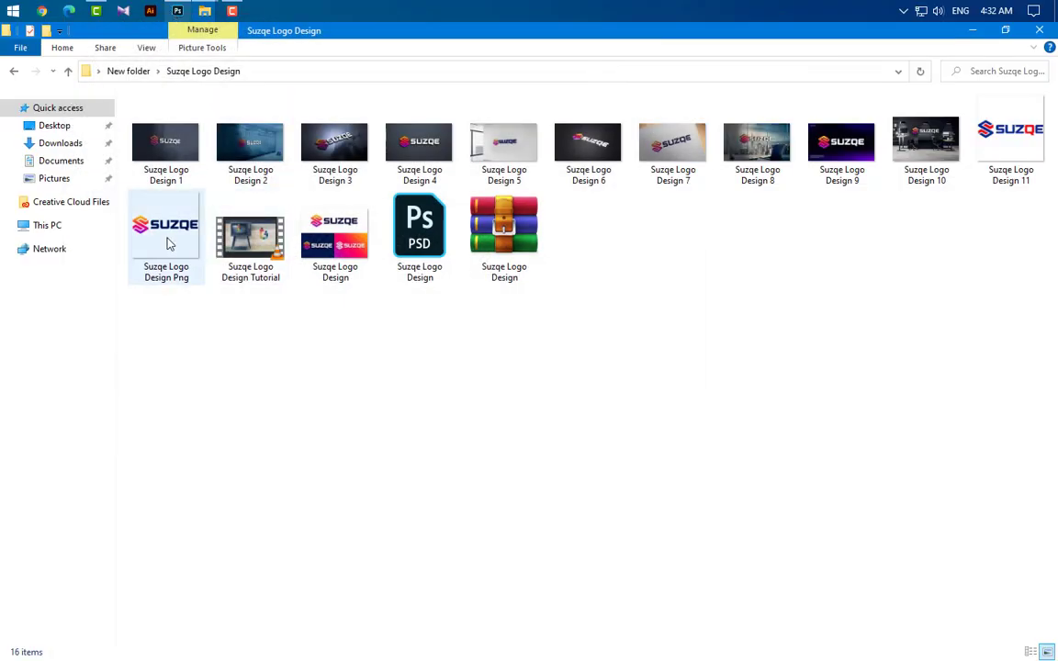
drag(165, 240, 437, 425)
drag(409, 373, 214, 248)
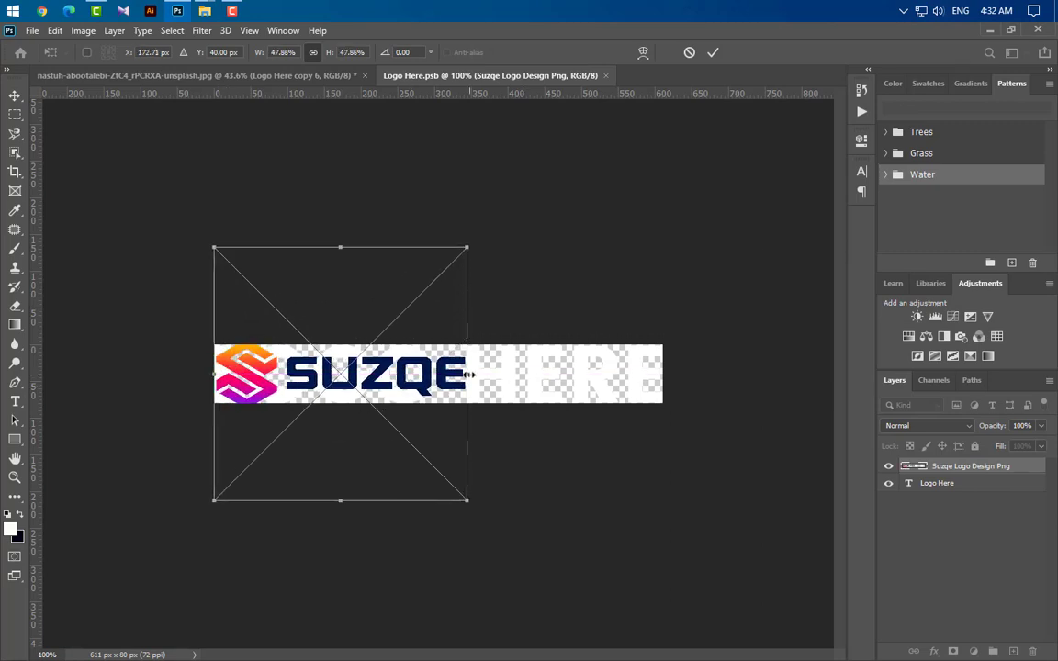
drag(468, 375, 607, 374)
drag(510, 386, 547, 385)
click(713, 52)
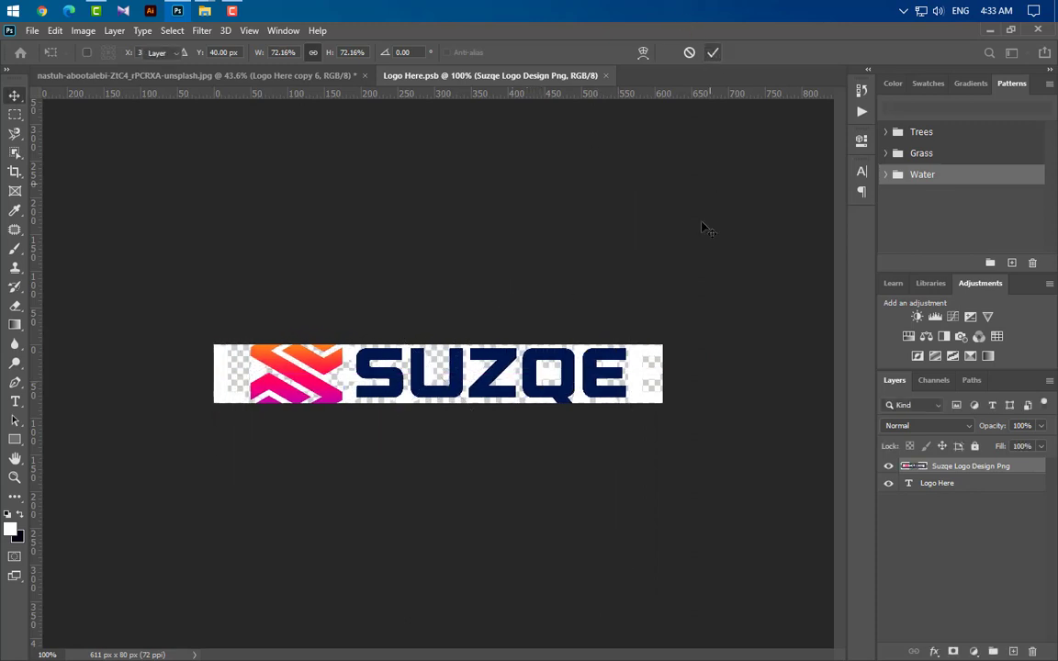
- Enlarge the smart object's canvas to 611 x 344 px with the Crop tool at a 16:9 ratio so the whole logo fits
click(13, 173)
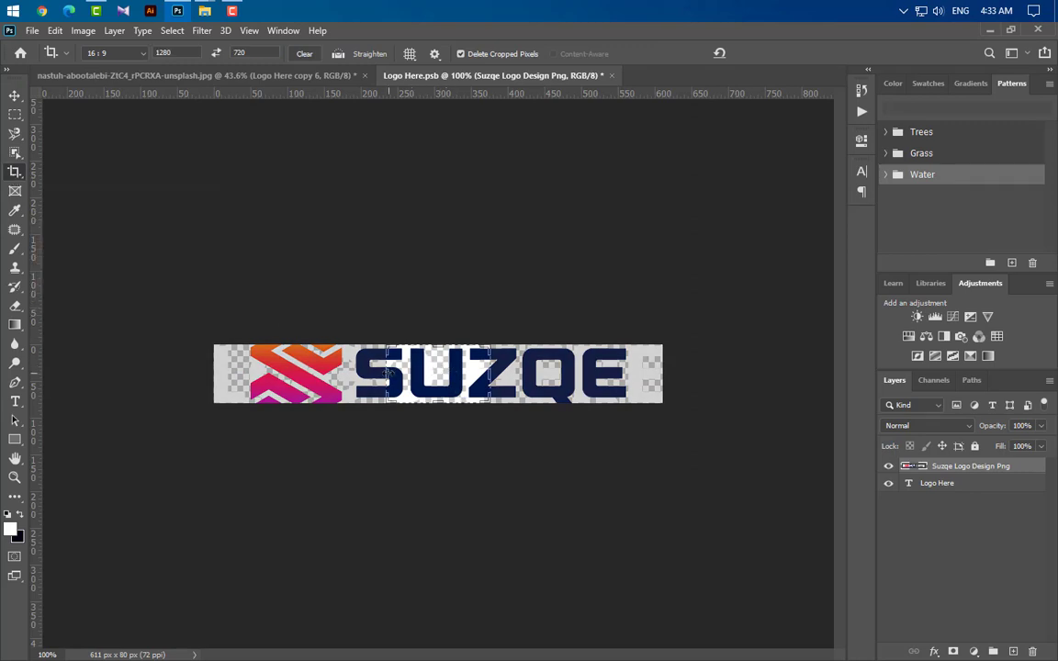
drag(387, 372, 298, 372)
drag(583, 374, 654, 376)
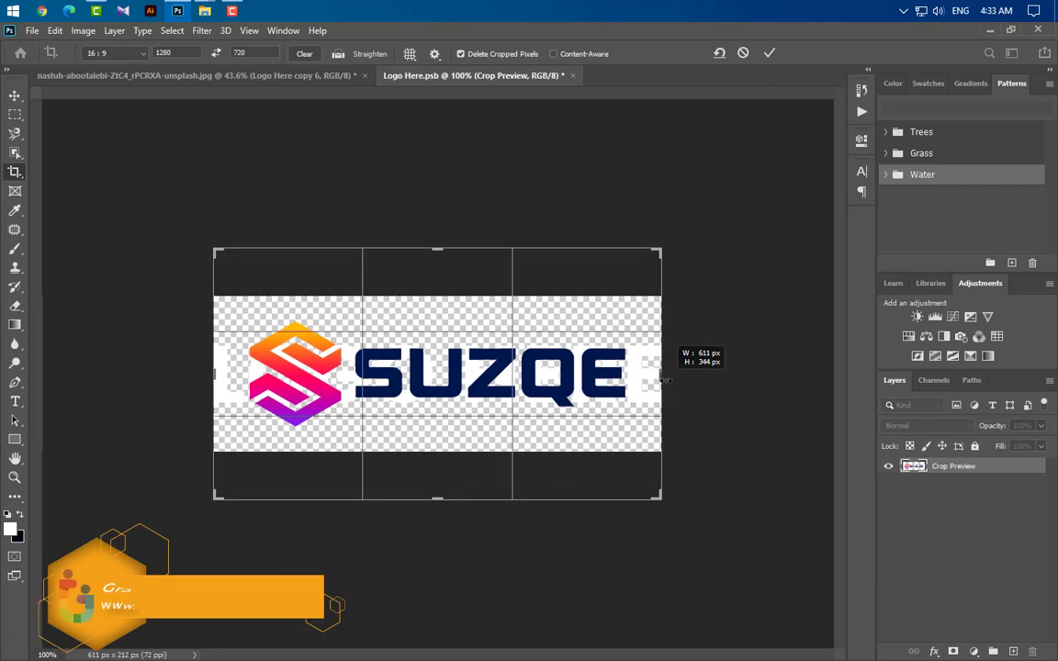
key(Return)
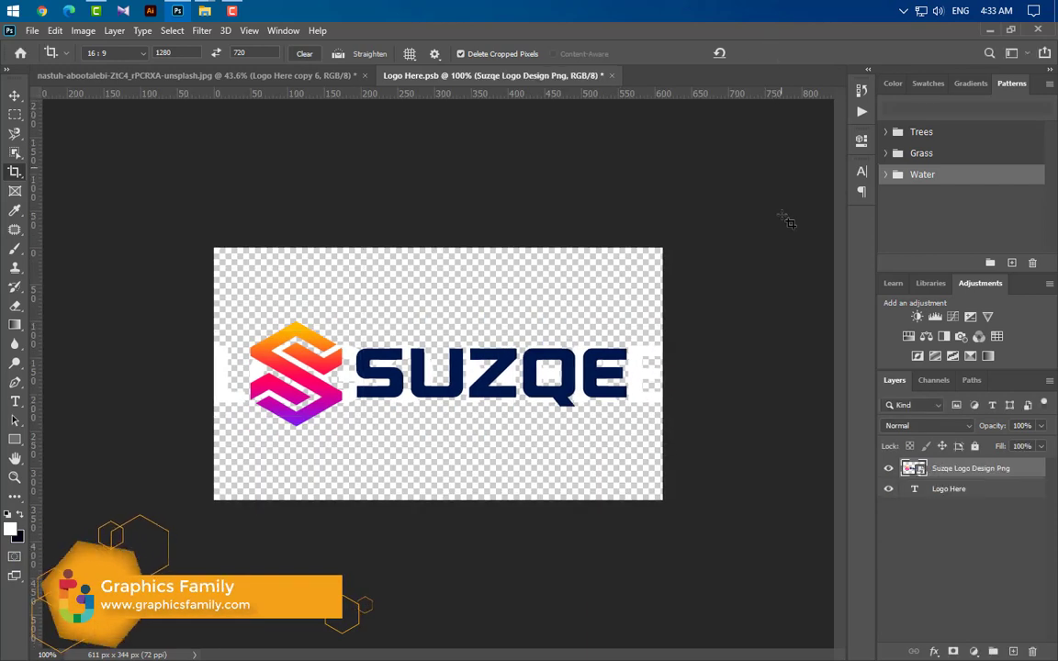
- Hide the Logo Here text layer, save and close the smart object, and return to the Move tool in the mockup
click(888, 489)
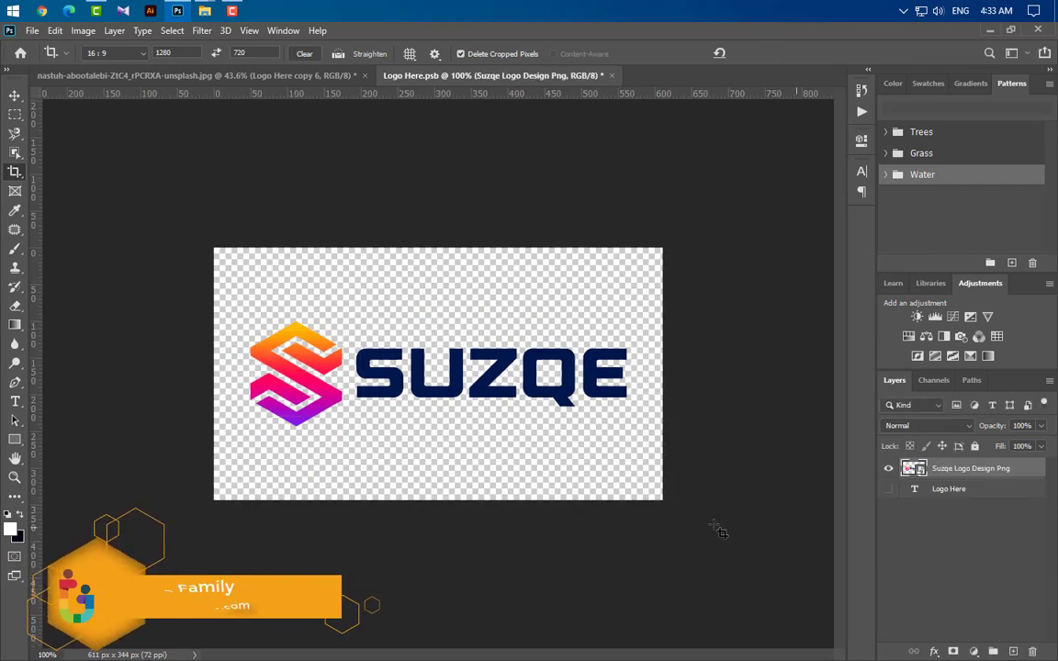
click(611, 75)
click(456, 269)
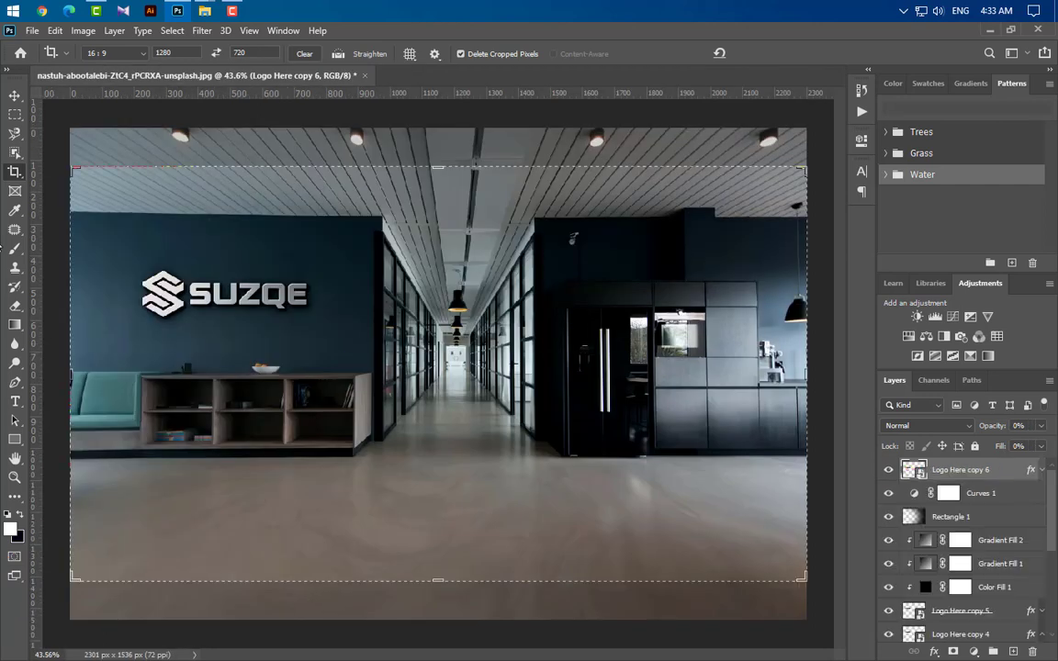
click(15, 95)
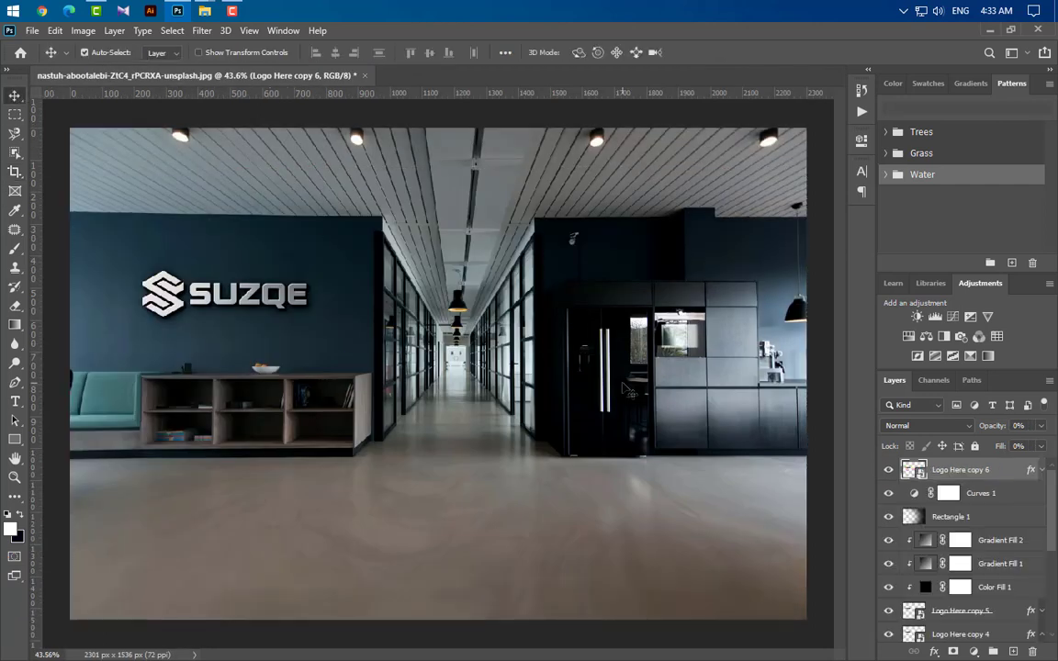